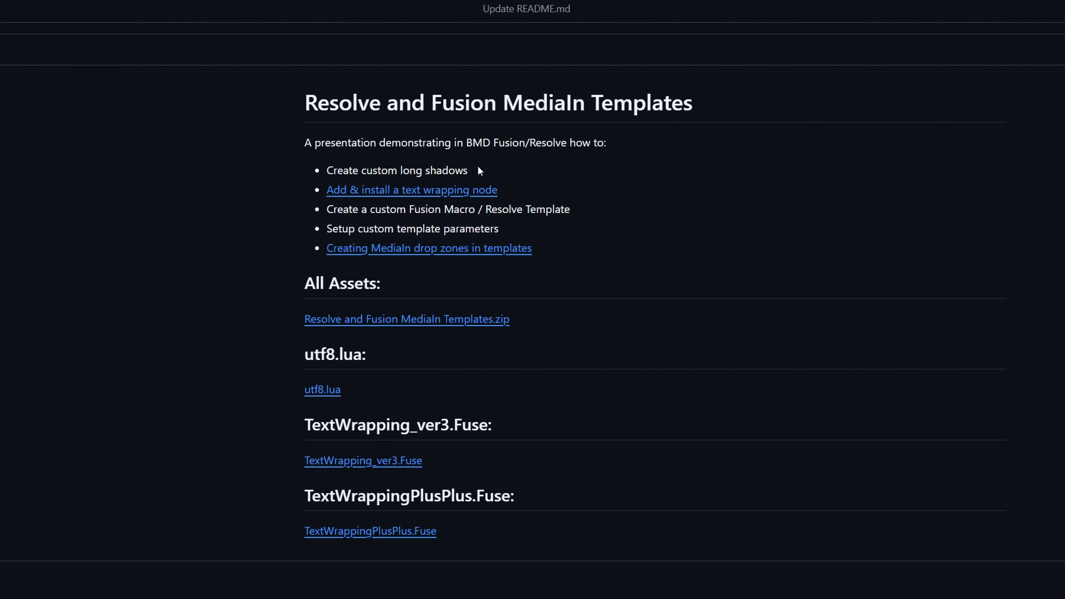
Read through the README's five presentation topics, highlighting each one from custom long shadows to MediaIn drop zones.
left_click_drag(480, 170, 312, 171)
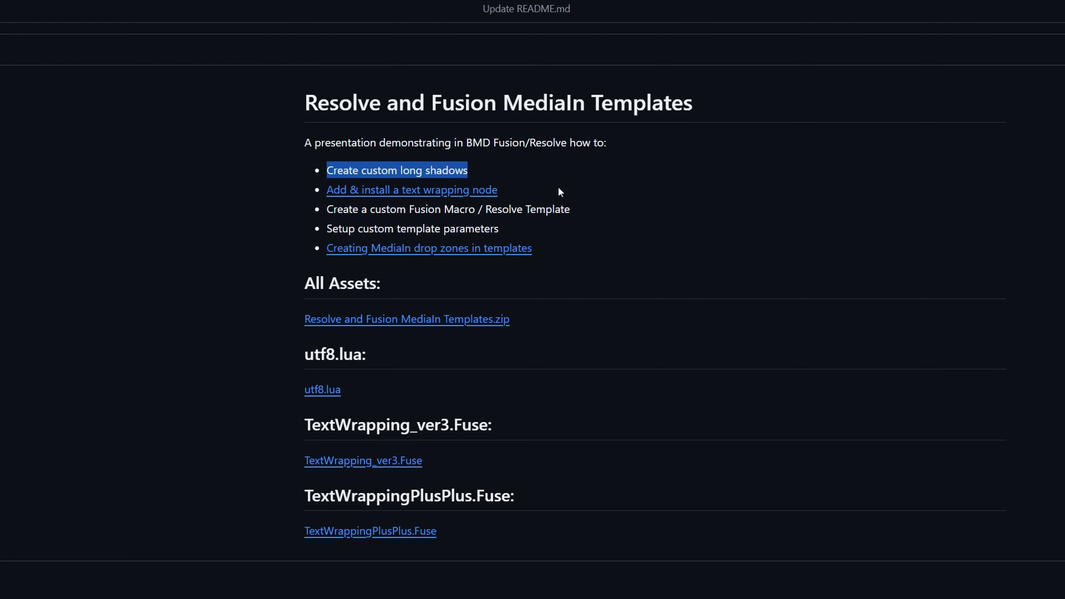
left_click_drag(544, 193, 323, 192)
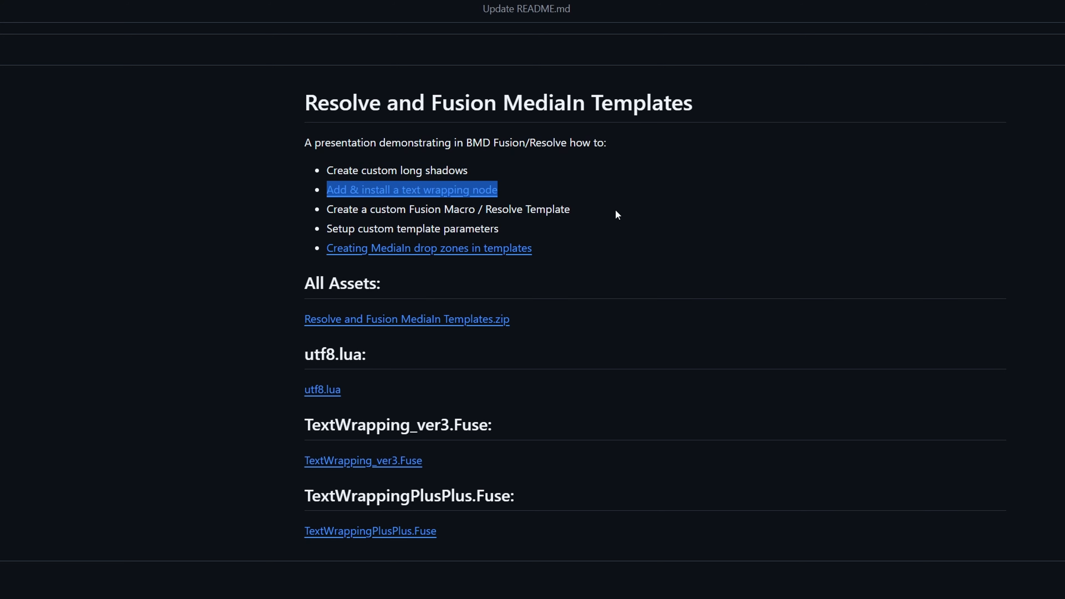
left_click_drag(571, 209, 309, 212)
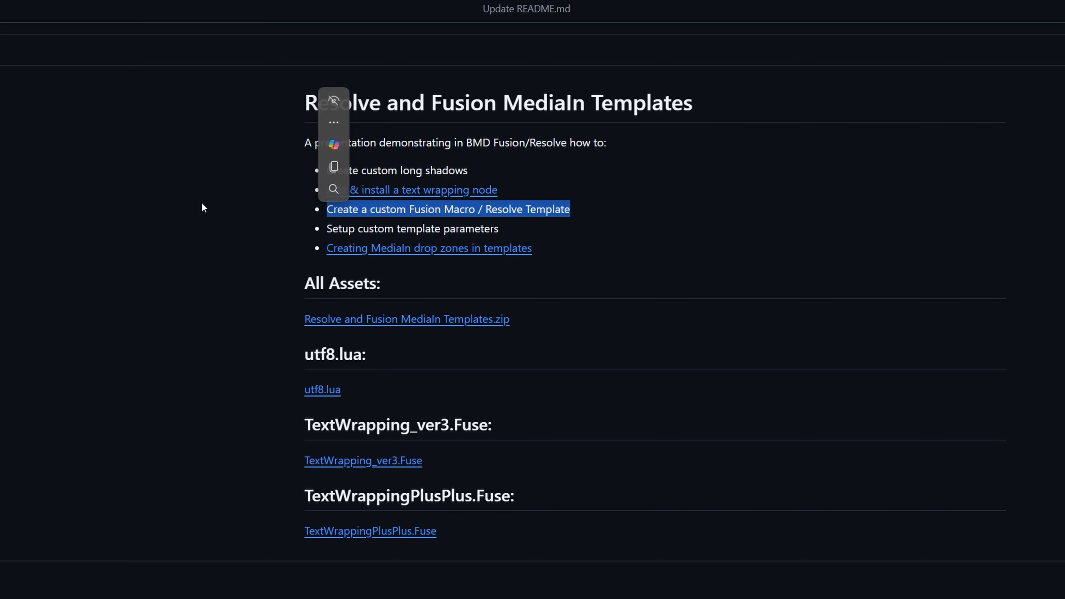
left_click_drag(501, 228, 292, 221)
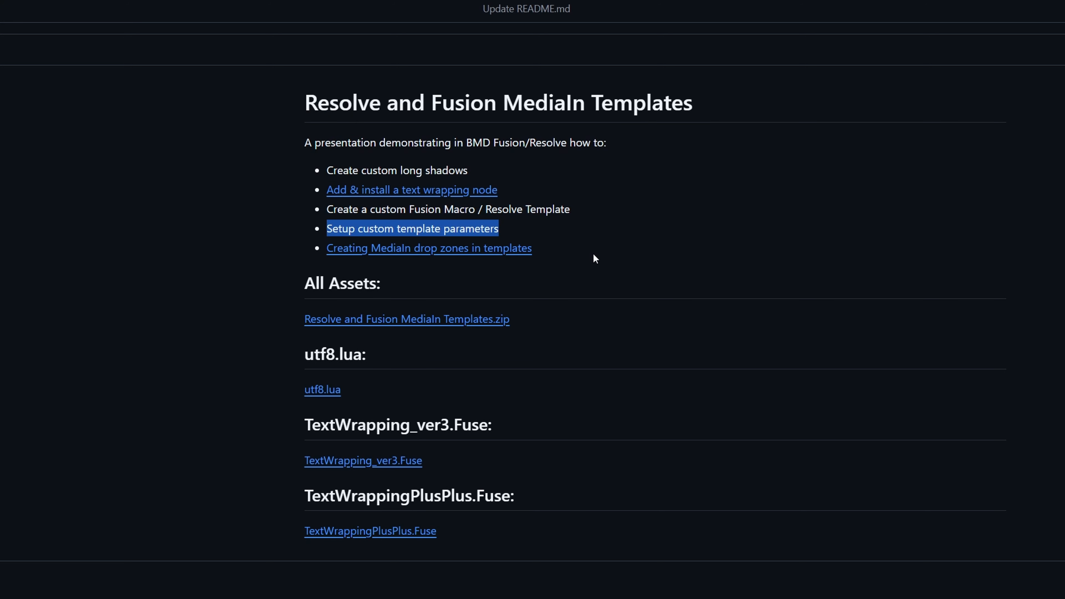
left_click_drag(545, 257, 149, 255)
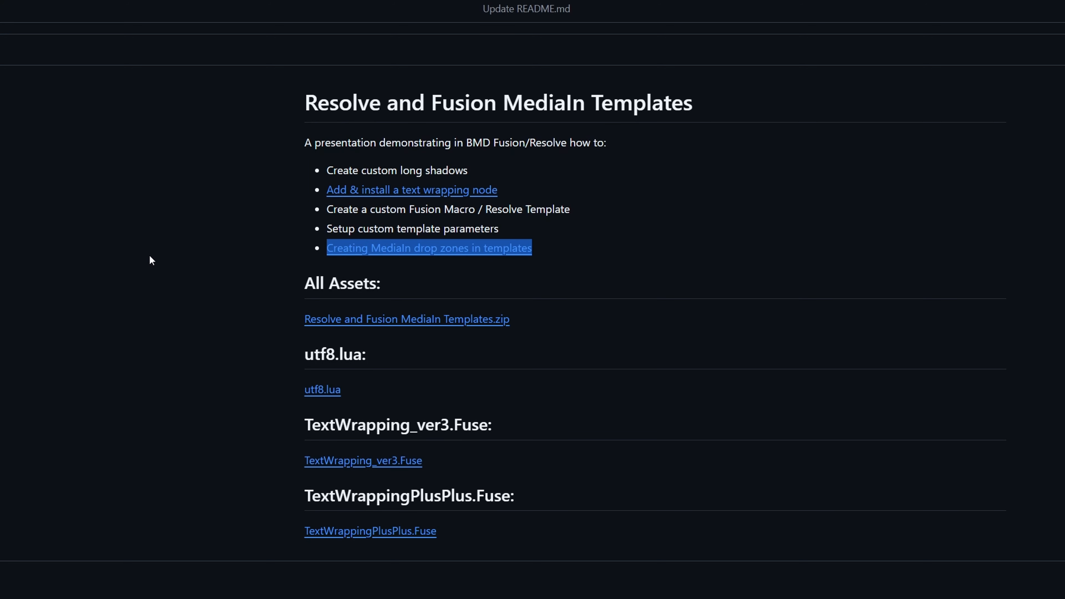
left_click(327, 42)
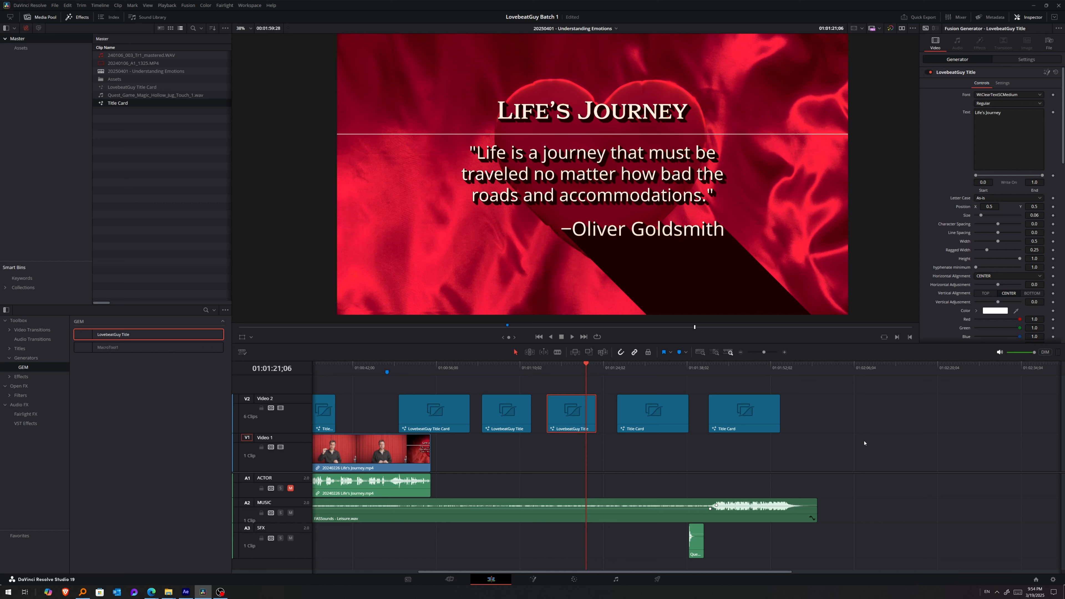
Examine the LovebeatGuy Title generator's adjustable parameters, including its text, font, size and position settings.
left_click(1028, 131)
scroll(958, 168, "down", 3)
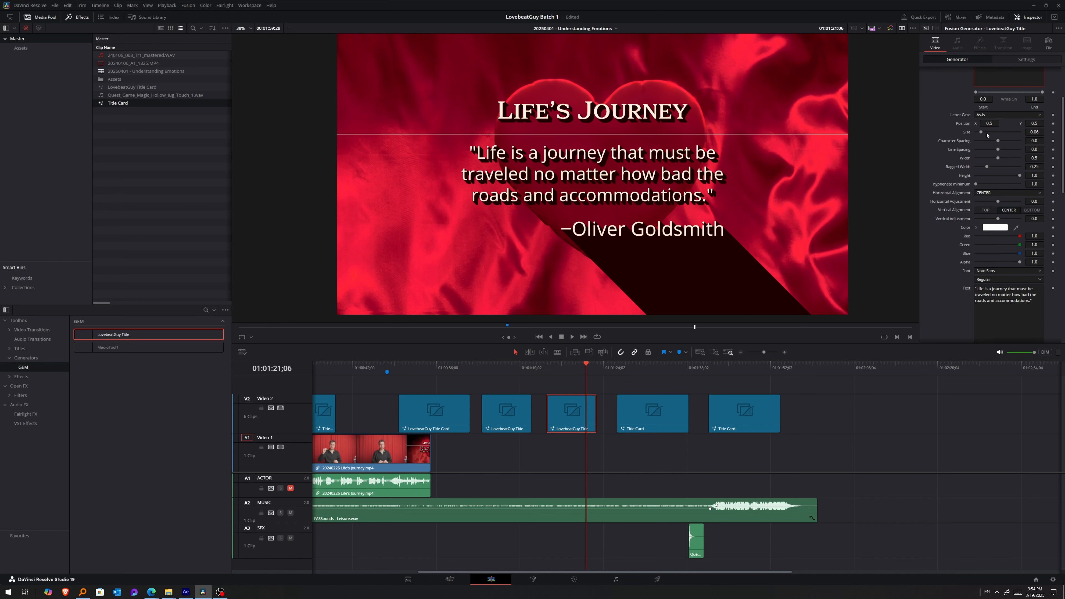
scroll(987, 134, "down", 3)
left_click(1035, 228)
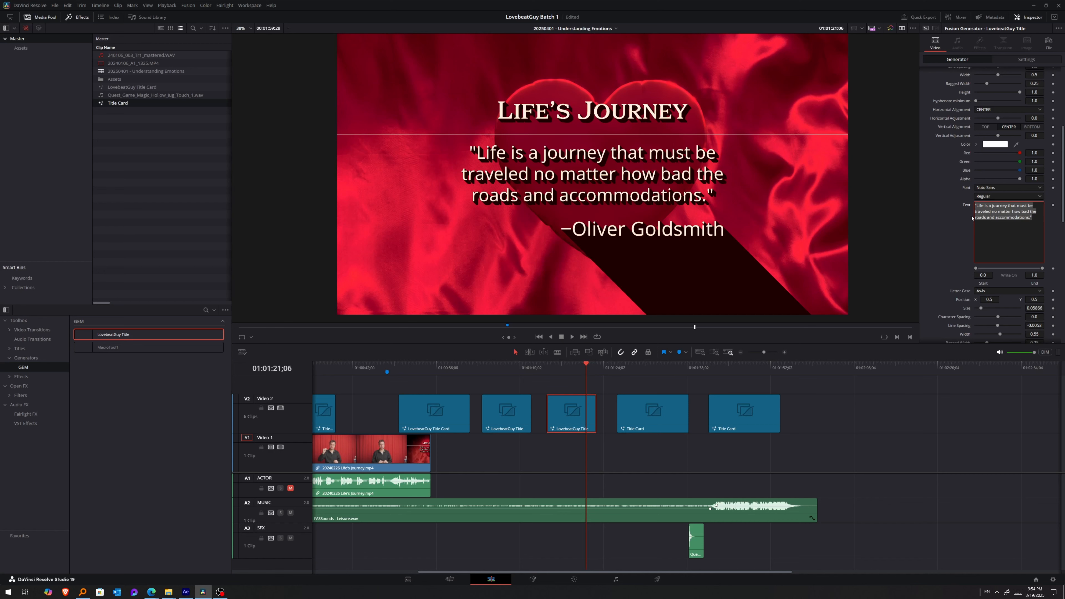
scroll(962, 216, "down", 10)
left_click_drag(986, 187, 925, 175)
scroll(973, 251, "down", 3)
left_click(1007, 331)
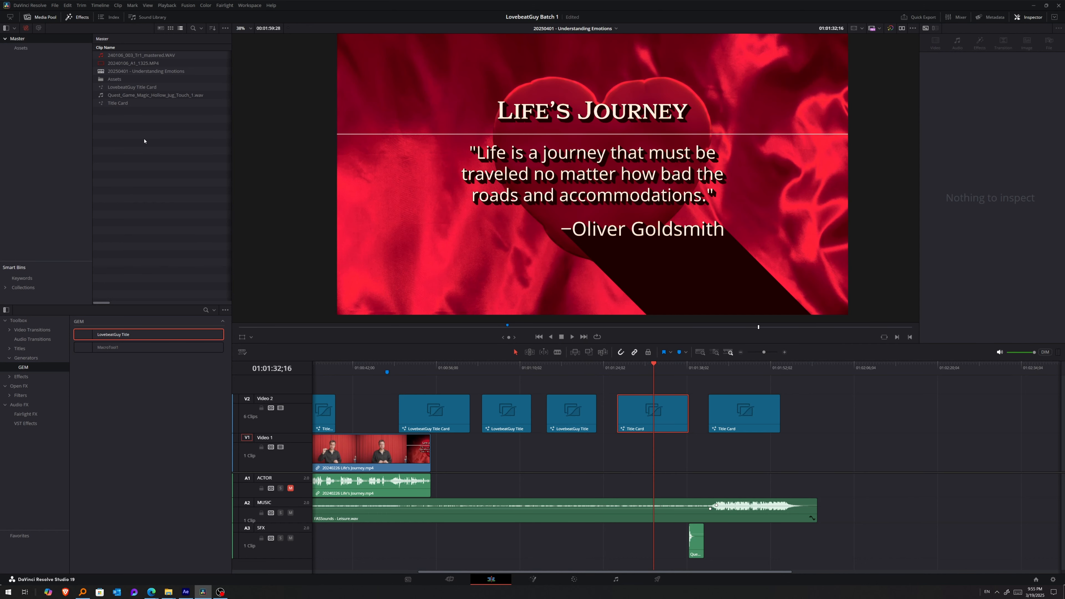
right_click(144, 141)
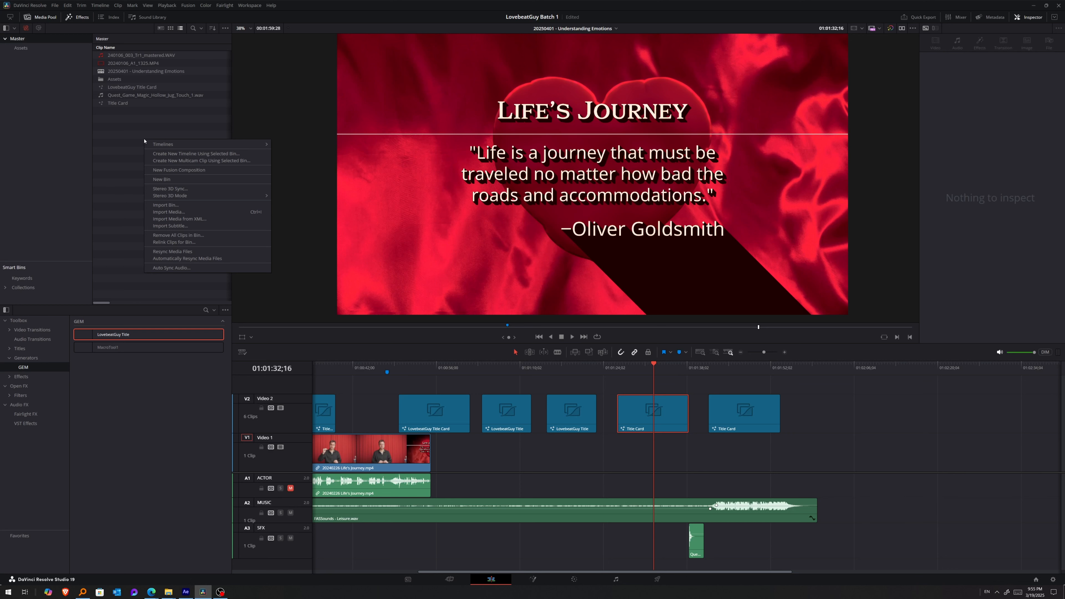
left_click(183, 170)
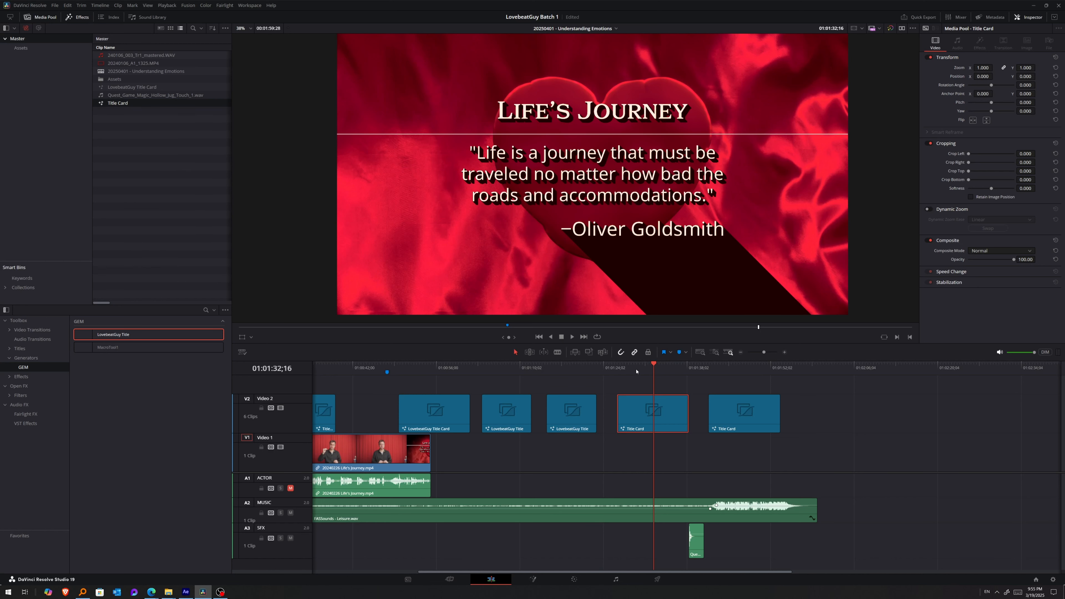
Place the playhead over the first Title Card clip and open its composition on the Fusion page.
left_click(652, 368)
left_click_drag(658, 369, 655, 373)
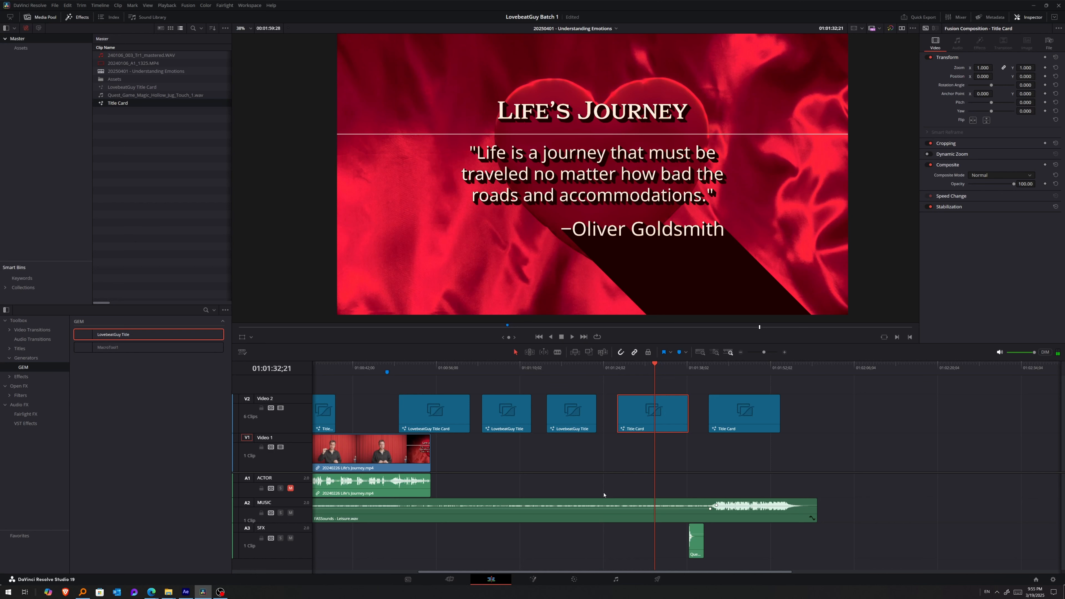
left_click(533, 580)
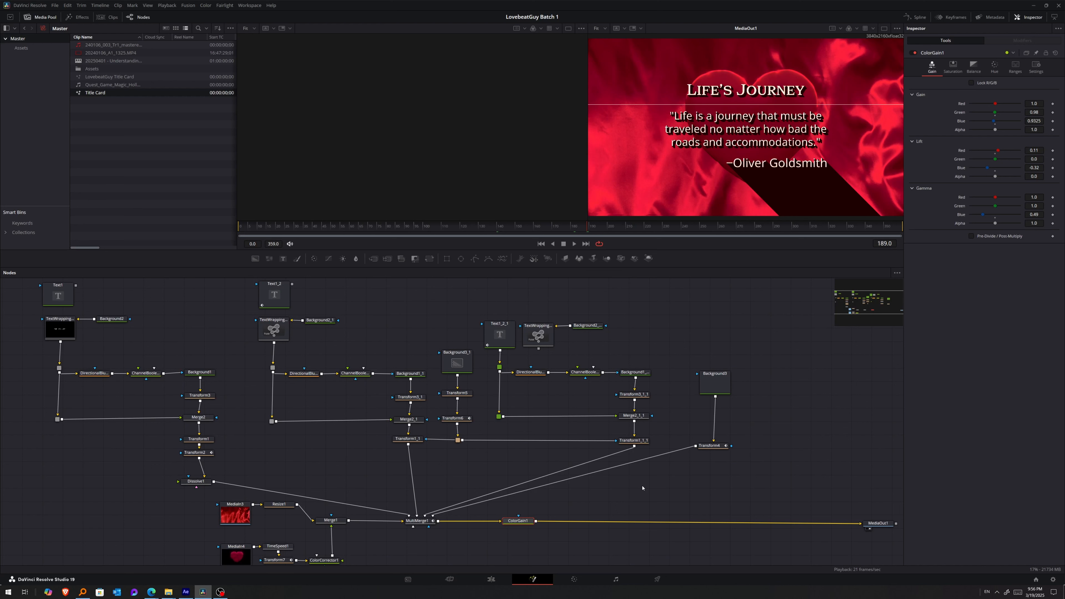
Scrub through the Title Card animation up to frame 277 and go back to the Edit page.
left_click(353, 239)
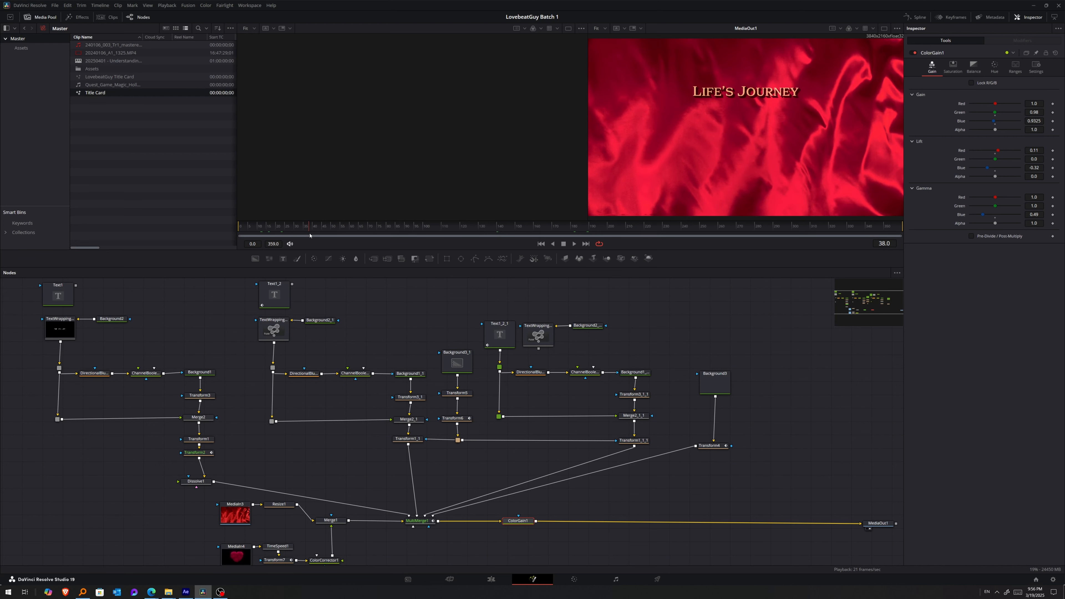
left_click_drag(353, 238, 752, 244)
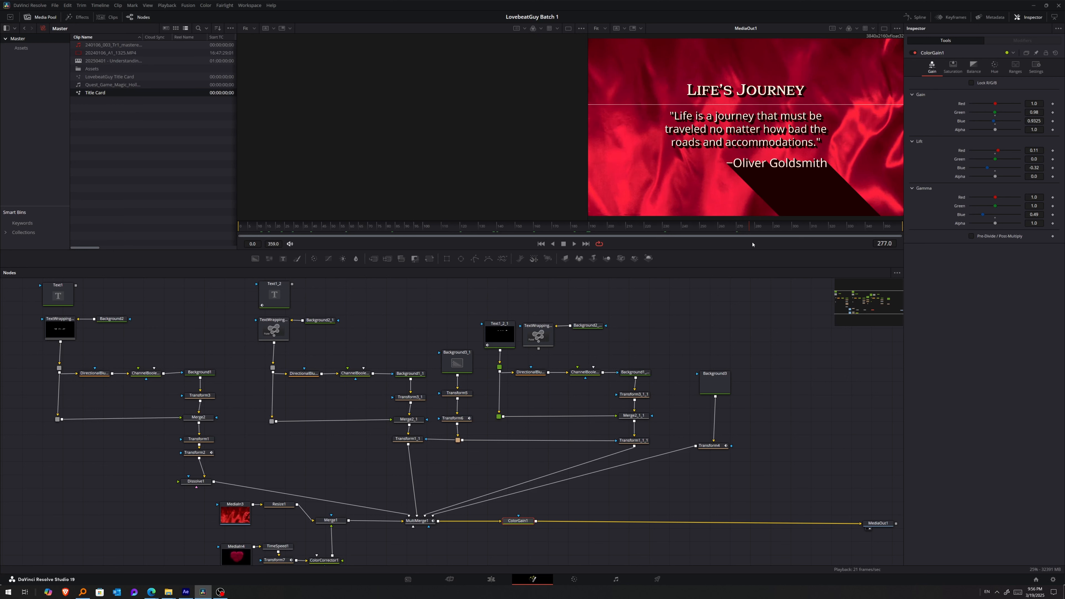
left_click(800, 451)
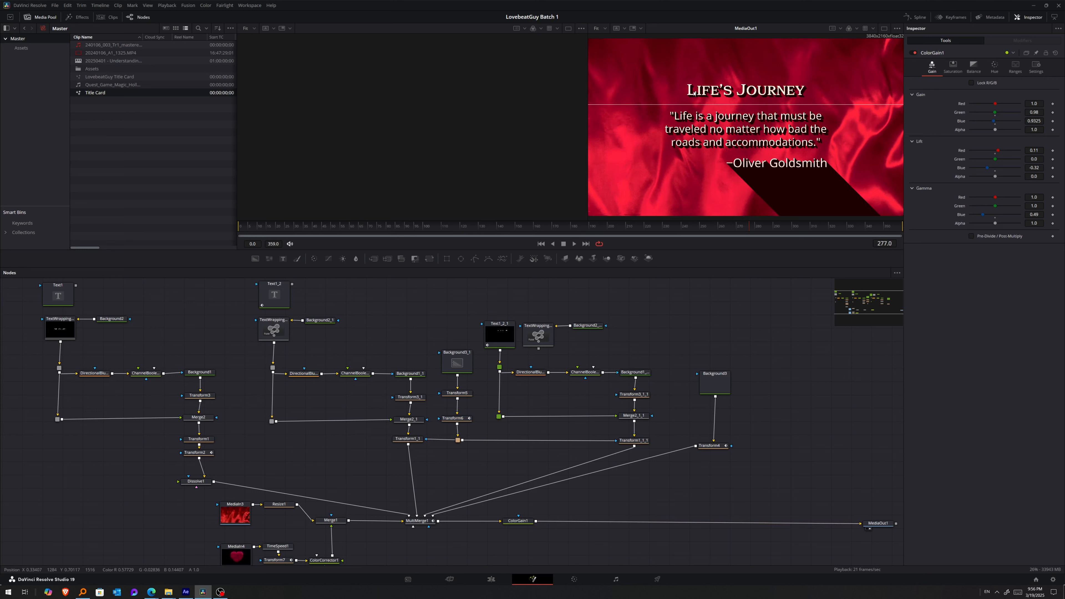
key("shift+4")
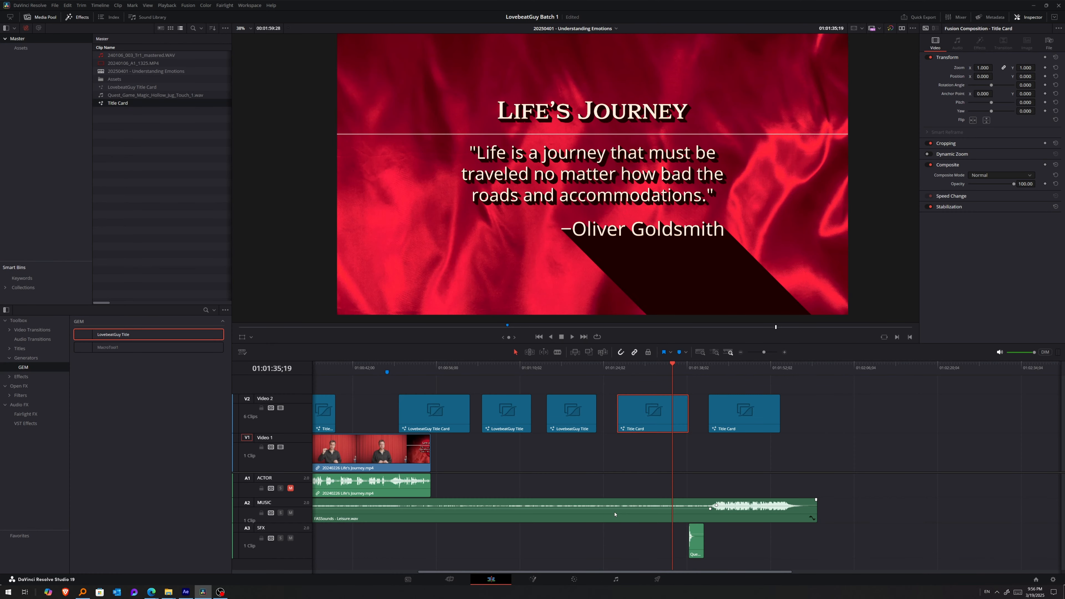
Reopen the Title Card composition in Fusion and examine its MediaIn3 and MediaIn4 source nodes.
left_click(533, 580)
left_click_drag(206, 496, 255, 567)
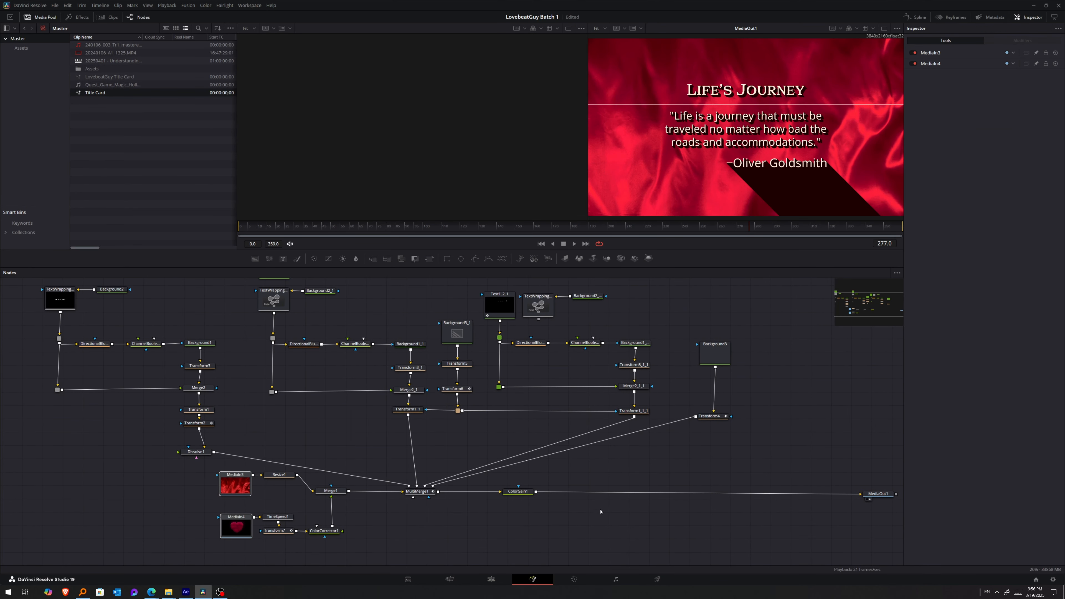
left_click_drag(600, 511, 636, 539)
left_click_drag(45, 328, 554, 338)
Add a Text+ node in an empty area of the node graph.
left_click_drag(818, 458, 620, 441)
left_click_drag(692, 464, 803, 528)
left_click_drag(652, 448, 804, 459)
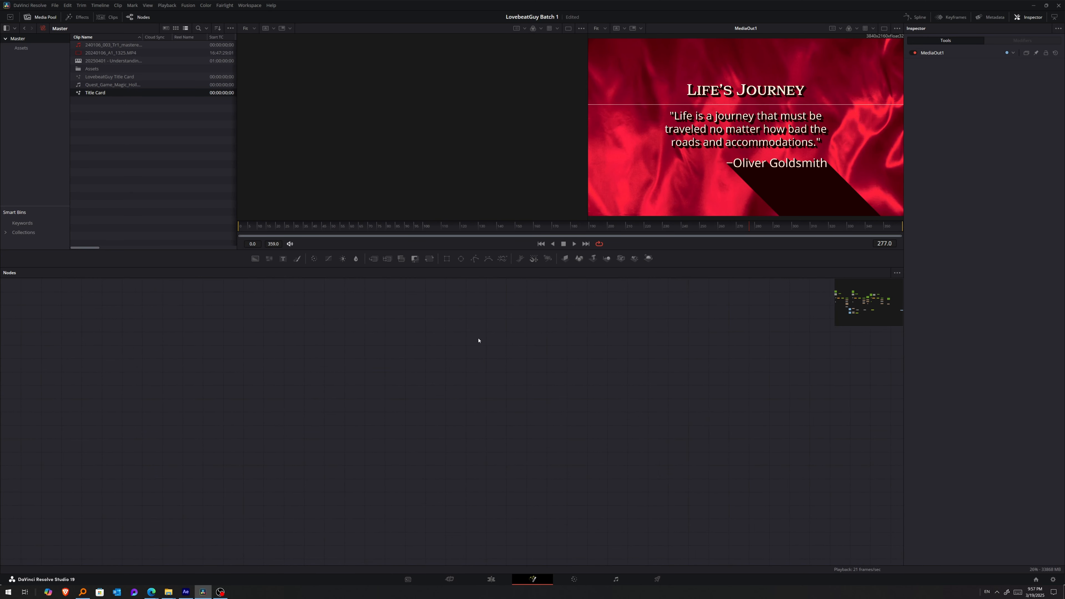
key("shift+space")
type("load")
key("BackSpace")
key("BackSpace")
key("BackSpace")
key("BackSpace")
type("text")
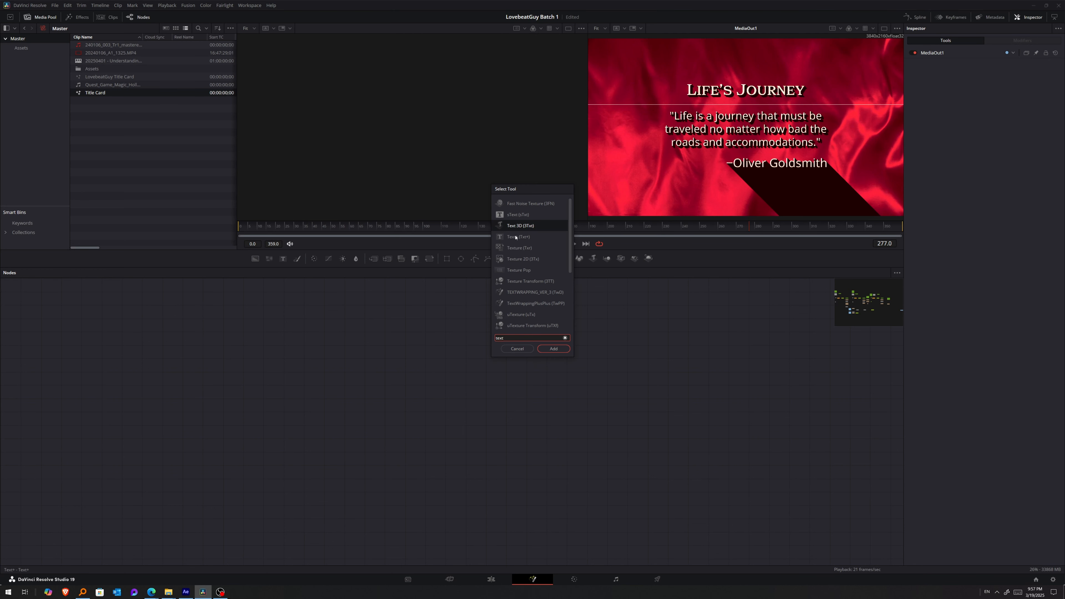
double_click(515, 237)
Show the new Text+ node's tile picture in the node graph.
right_click(486, 340)
mouse_move(503, 451)
left_click(587, 452)
left_click_drag(476, 348, 407, 316)
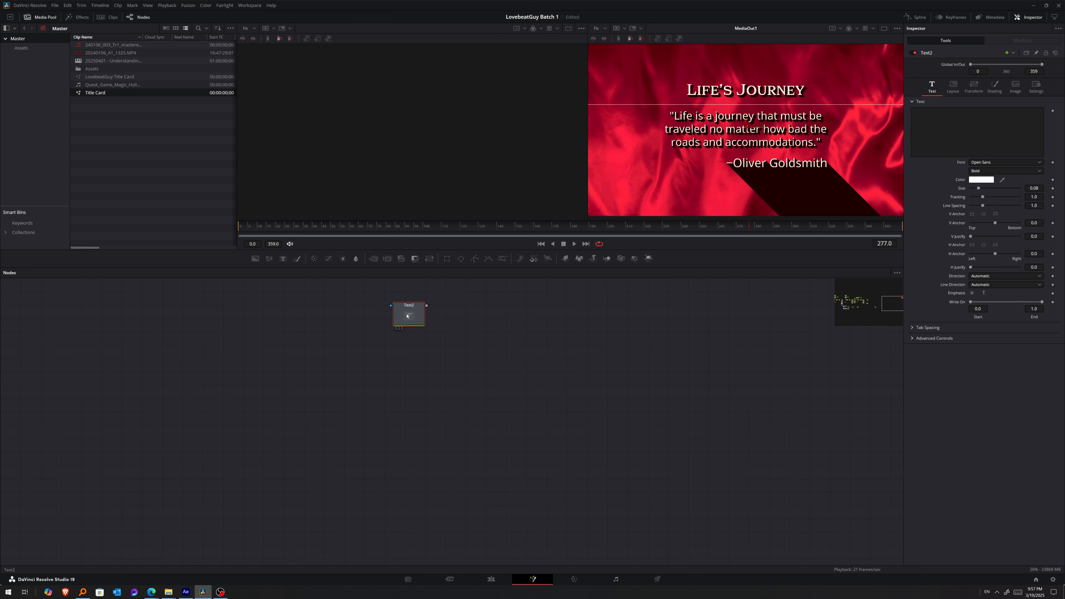
scroll(409, 313, "up", 3)
scroll(427, 334, "down", 1)
left_click_drag(467, 341, 397, 358)
scroll(444, 354, "up", 1)
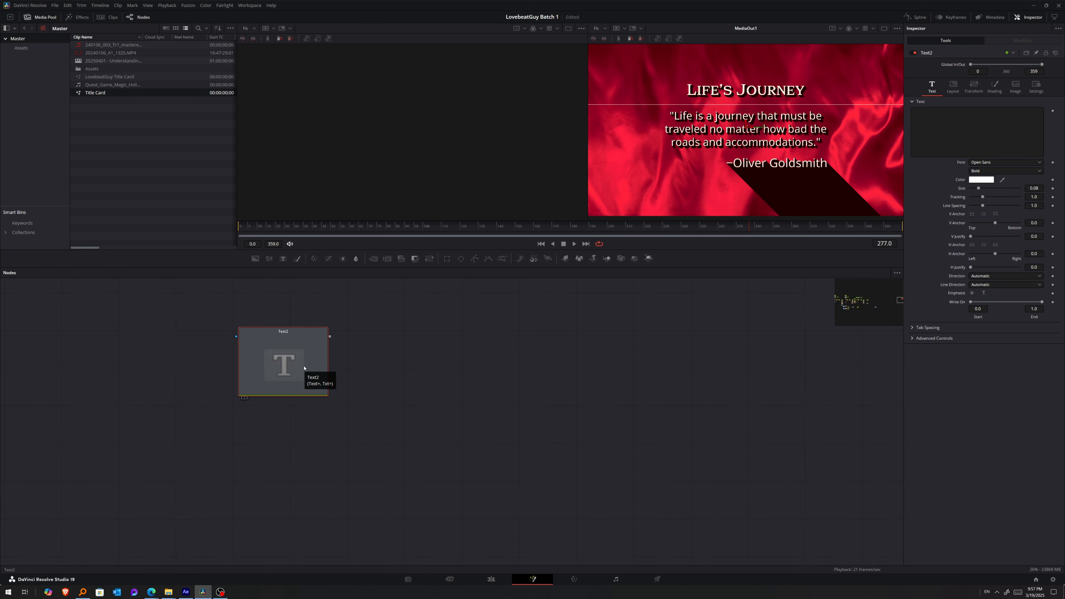
Load the new Text+ node into both viewers and set its text to "Guy's Dojo".
key("1")
key("2")
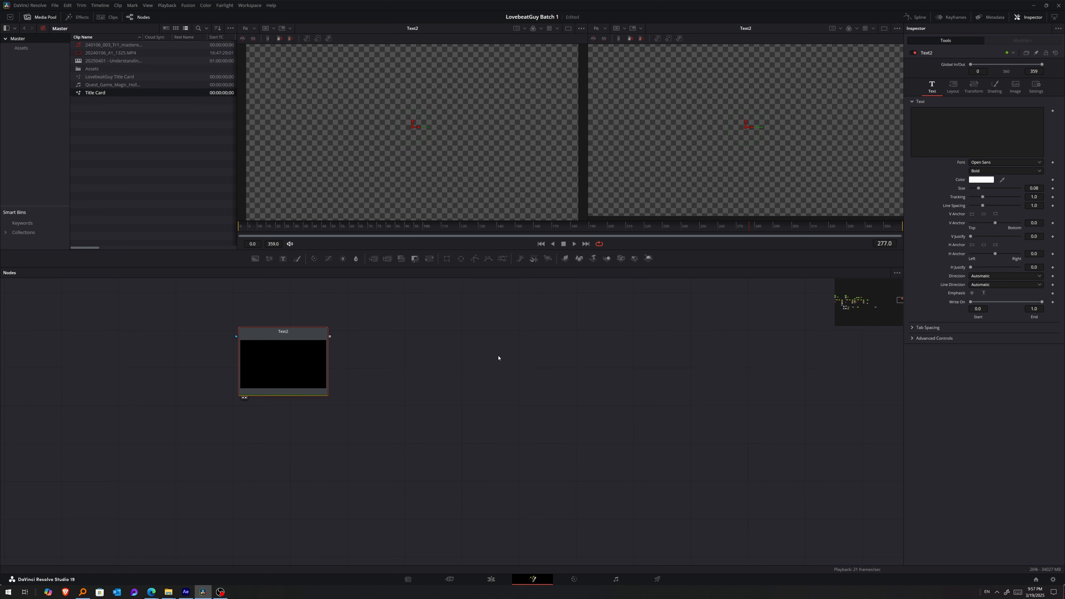
type("Guy's Dojo")
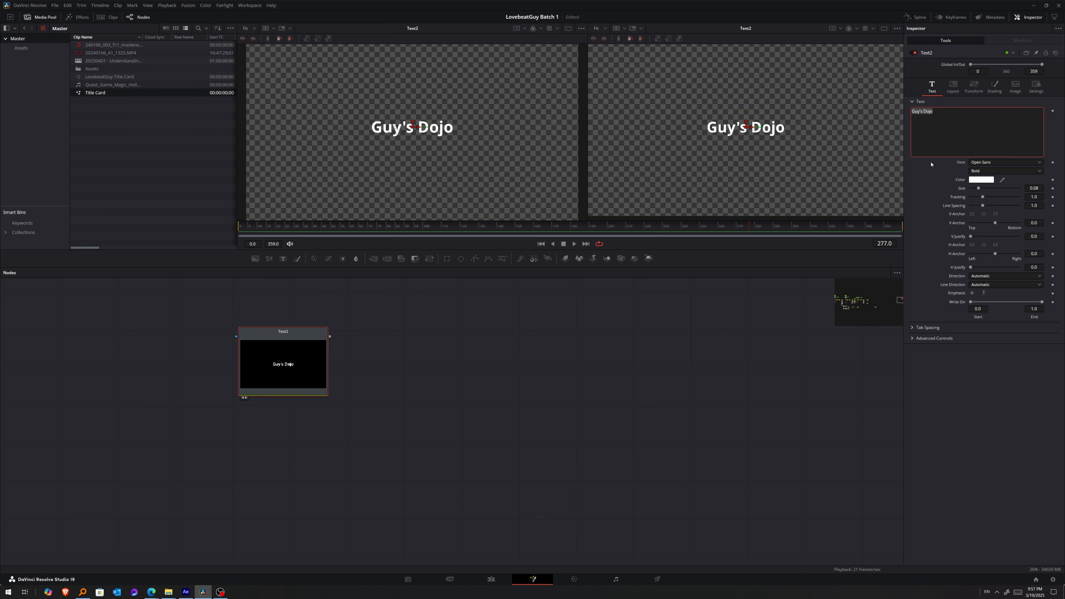
Add a Channel Booleans node beside the new Text+ node.
left_click_drag(394, 366, 431, 397)
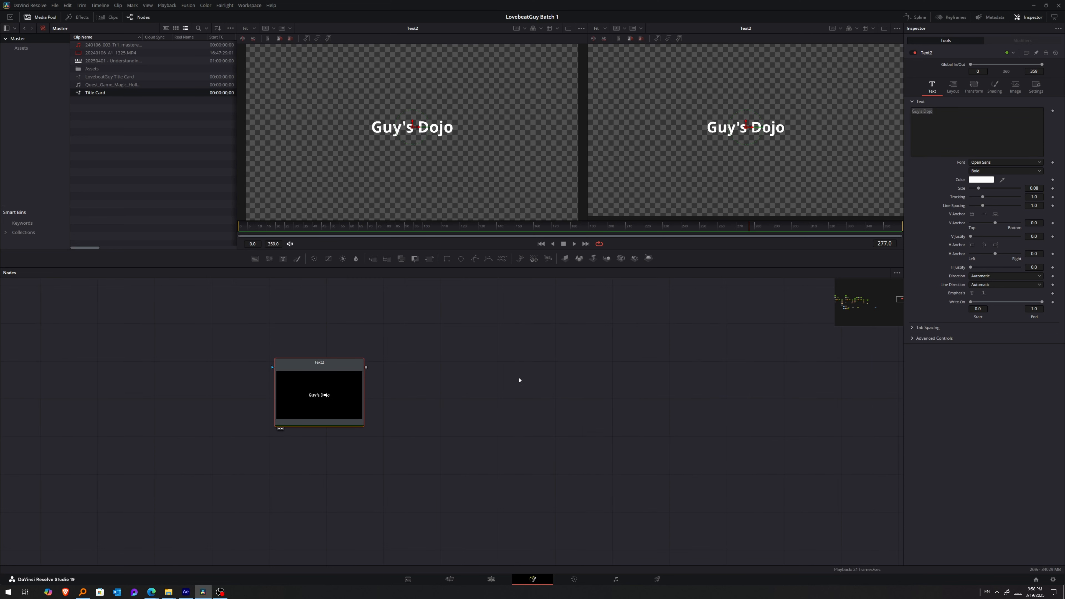
left_click_drag(519, 380, 593, 345)
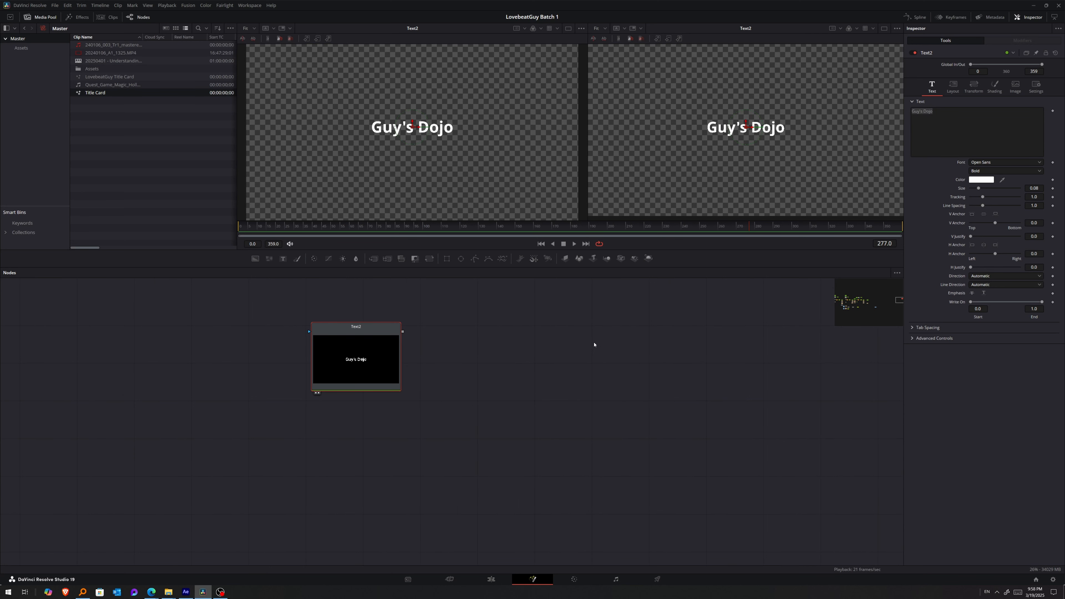
left_click(516, 341)
key("shift+space")
type("chann")
left_click(530, 214)
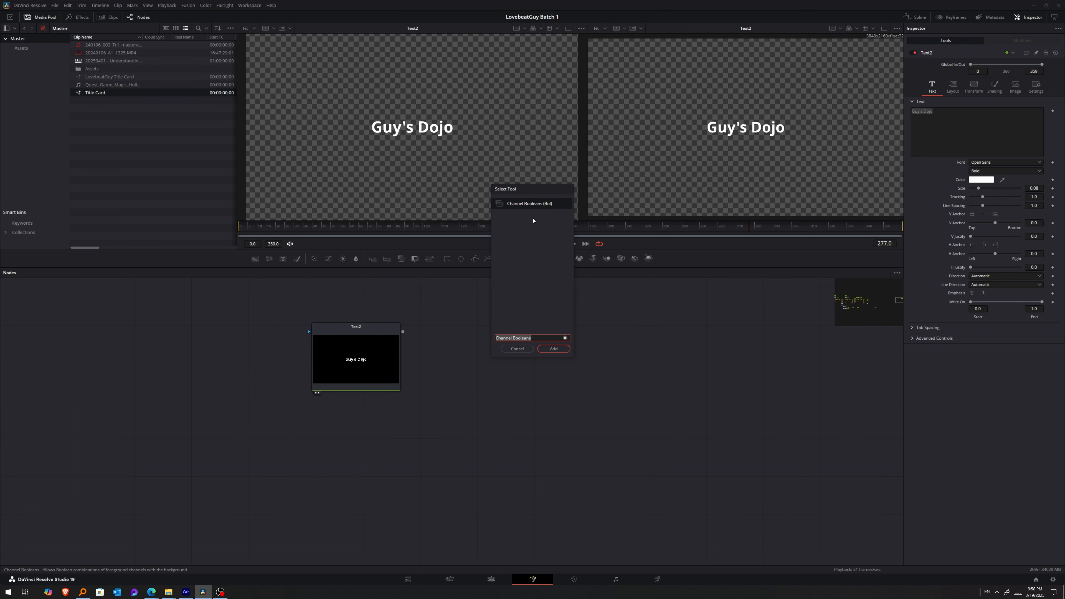
left_click(554, 349)
Add a Directional Blur node between the Text+ and Channel Booleans nodes.
left_click(462, 347)
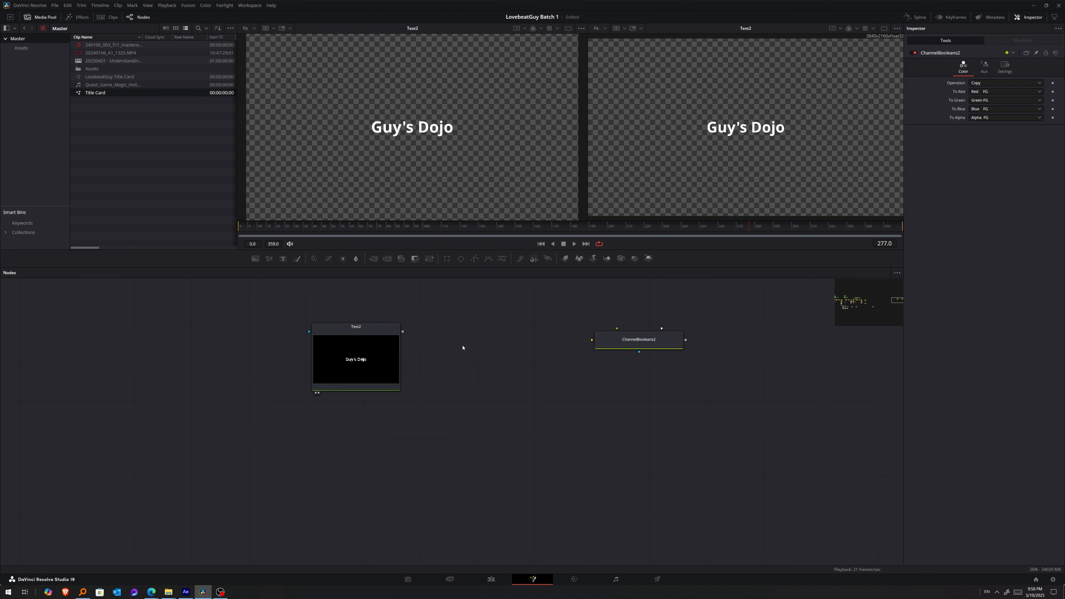
key("shift+space")
type("direction")
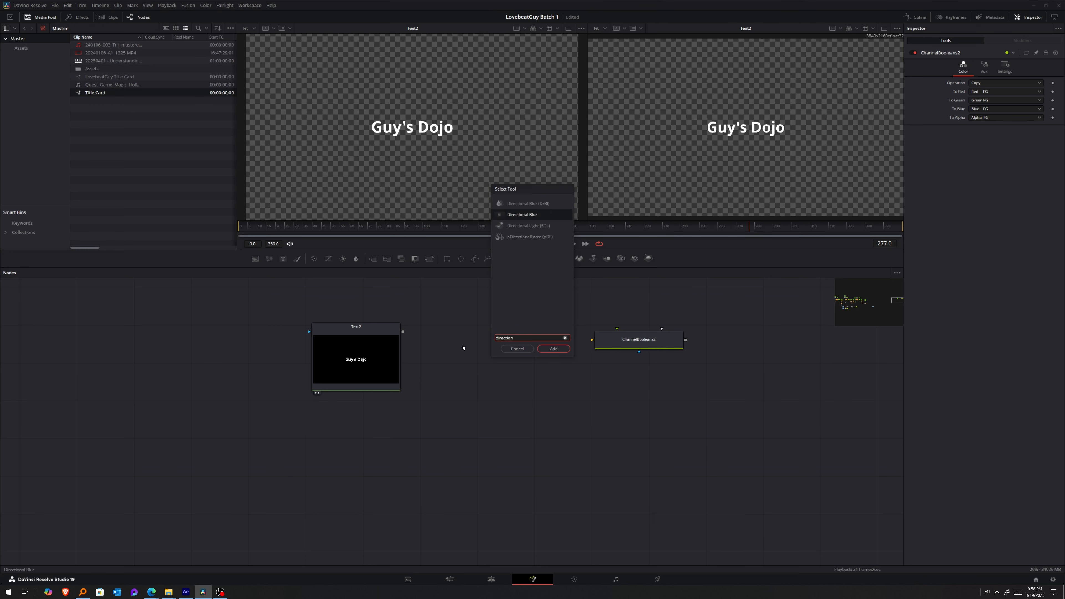
key("Return")
left_click_drag(458, 340, 440, 344)
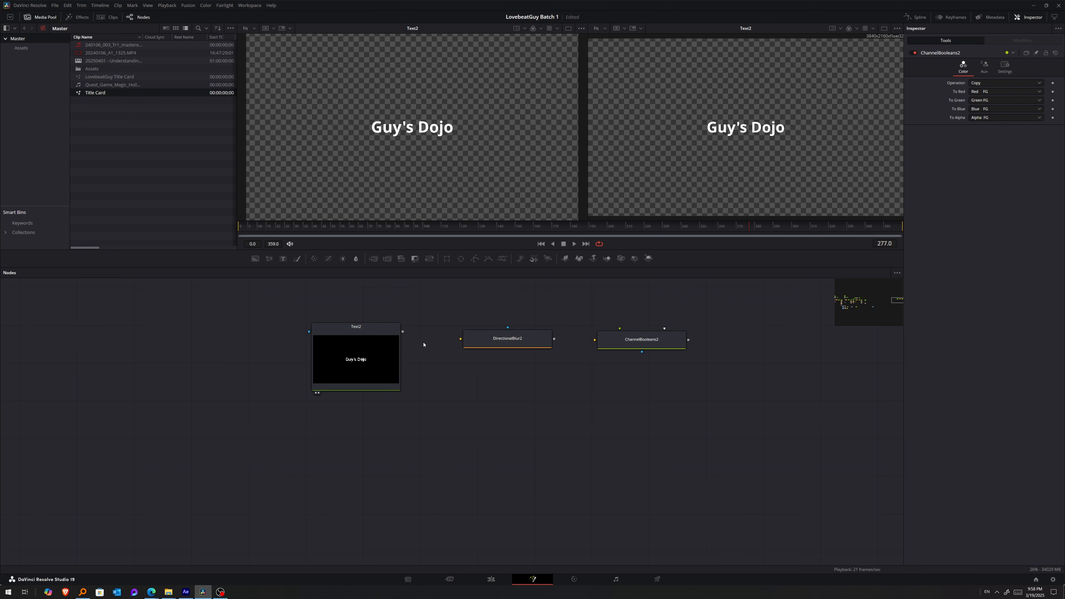
Connect the Text+ node to the Directional Blur and load the blur node into the second viewer.
left_click_drag(373, 329, 495, 339)
left_click(524, 342)
key("2")
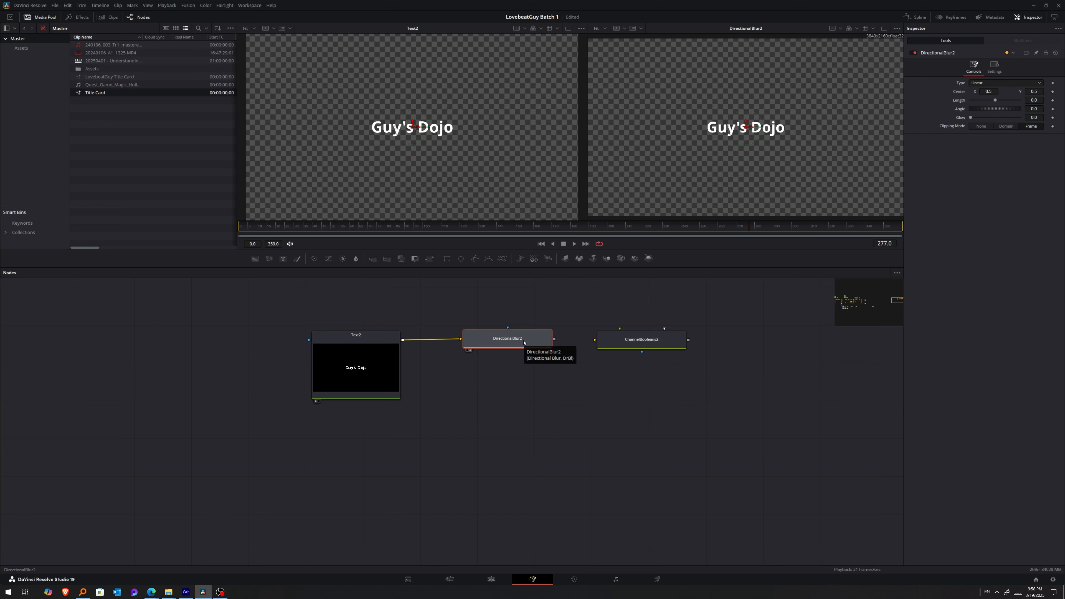
Set the Directional Blur's length to 0.05 and its angle to -235.
scroll(821, 159, "up", 1)
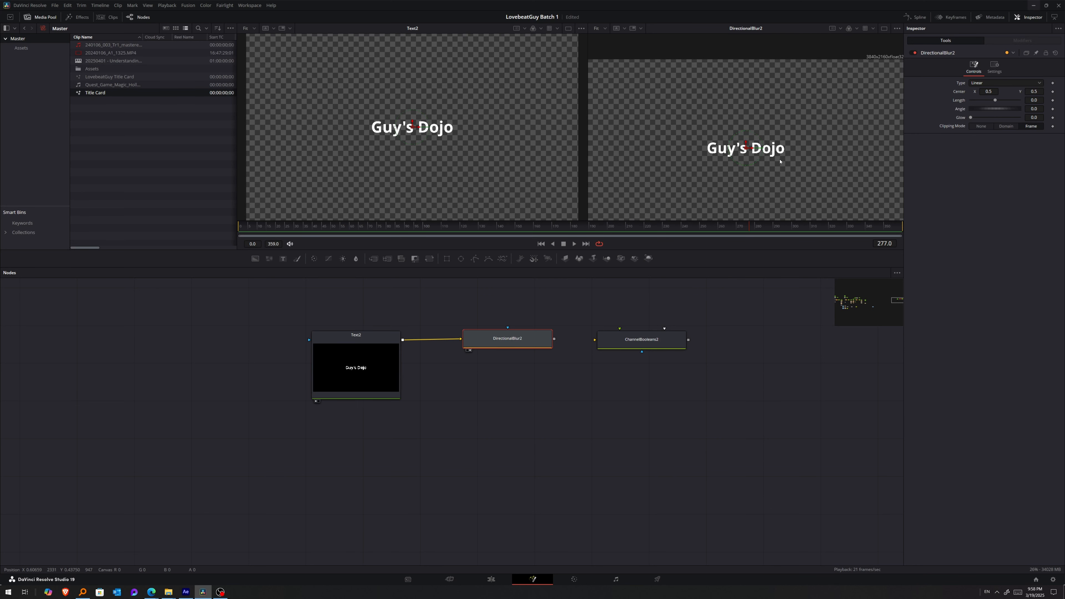
scroll(780, 161, "up", 3)
scroll(772, 134, "down", 2)
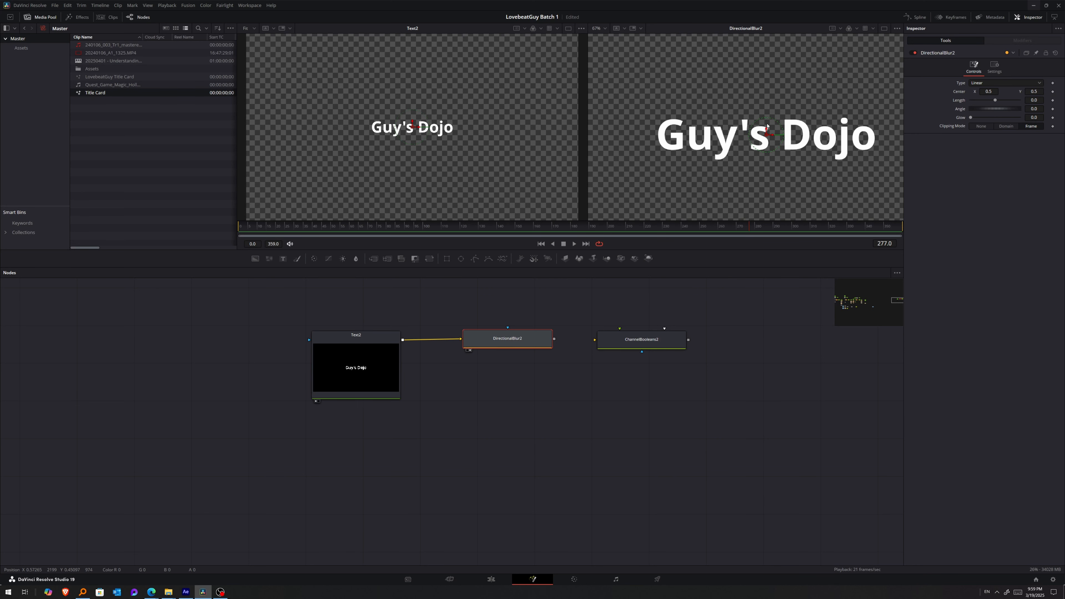
left_click_drag(996, 101, 1006, 104)
double_click(1041, 102)
type("0.05")
key("Tab")
left_click_drag(1007, 112, 971, 106)
double_click(1034, 109)
type("-235")
key("Tab")
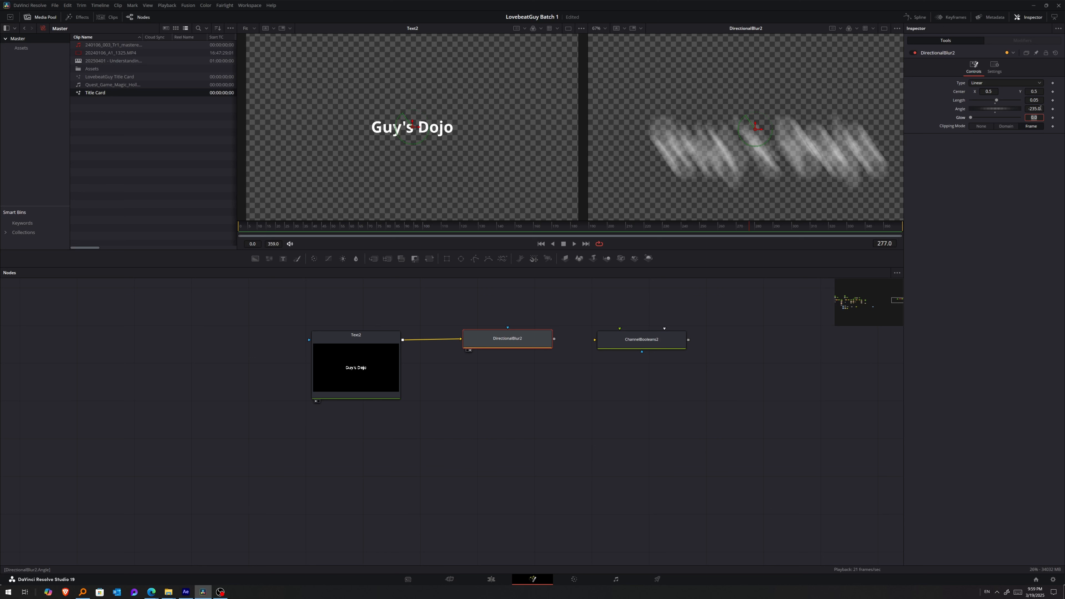
Connect the Directional Blur's output to the Channel Booleans node's background input.
left_click_drag(554, 339, 600, 342)
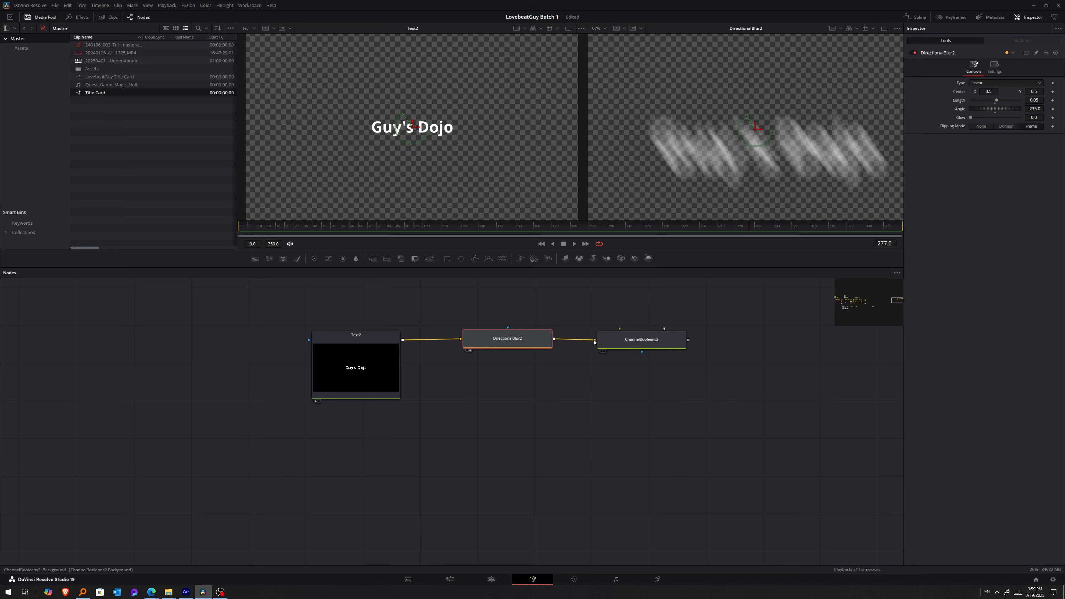
Show the Channel Booleans node in the second viewer and set its operation to Divide.
left_click(648, 339)
key("2")
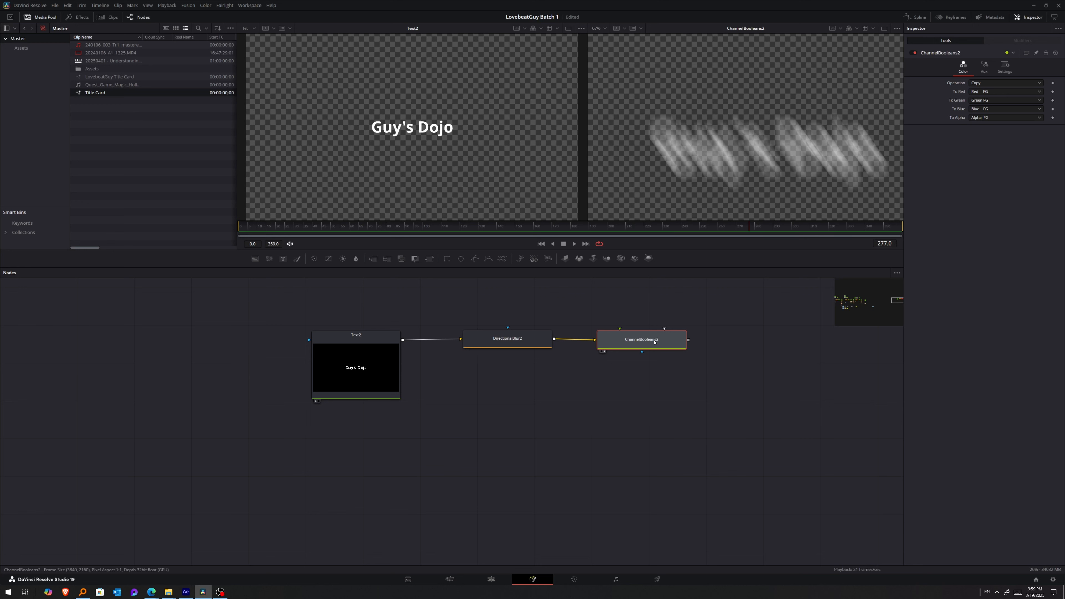
left_click(1004, 83)
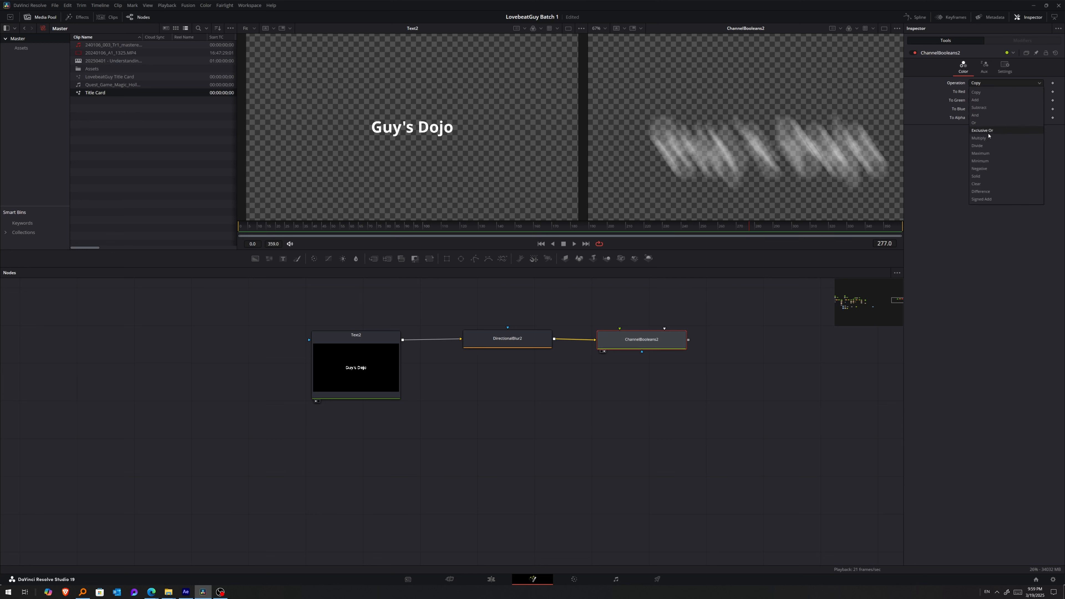
left_click(986, 146)
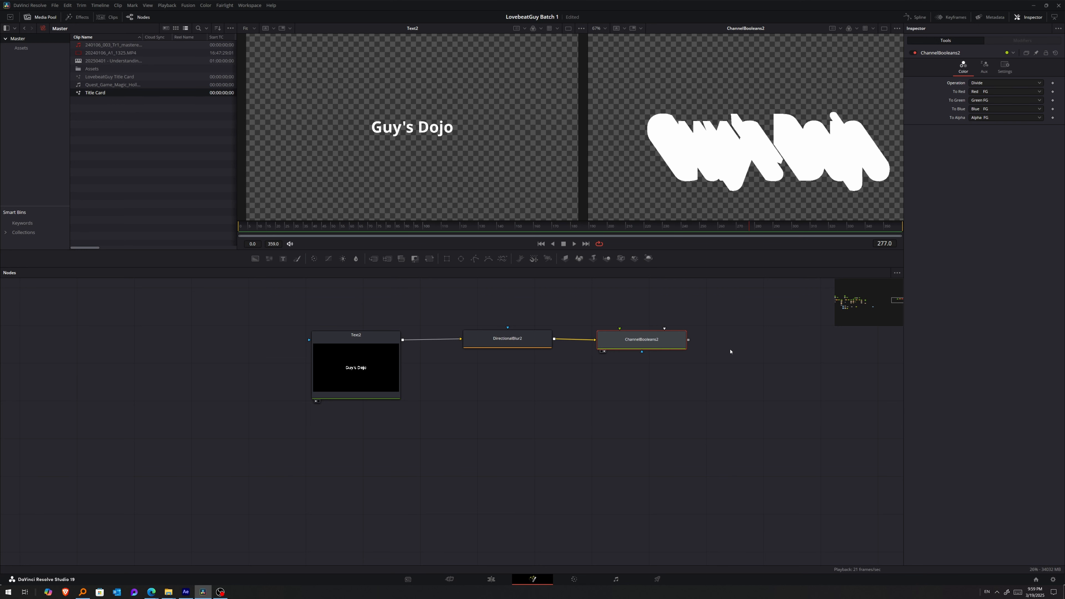
Add a Background node beside Channel Booleans and keep its colour black (#000000).
key("shift+space")
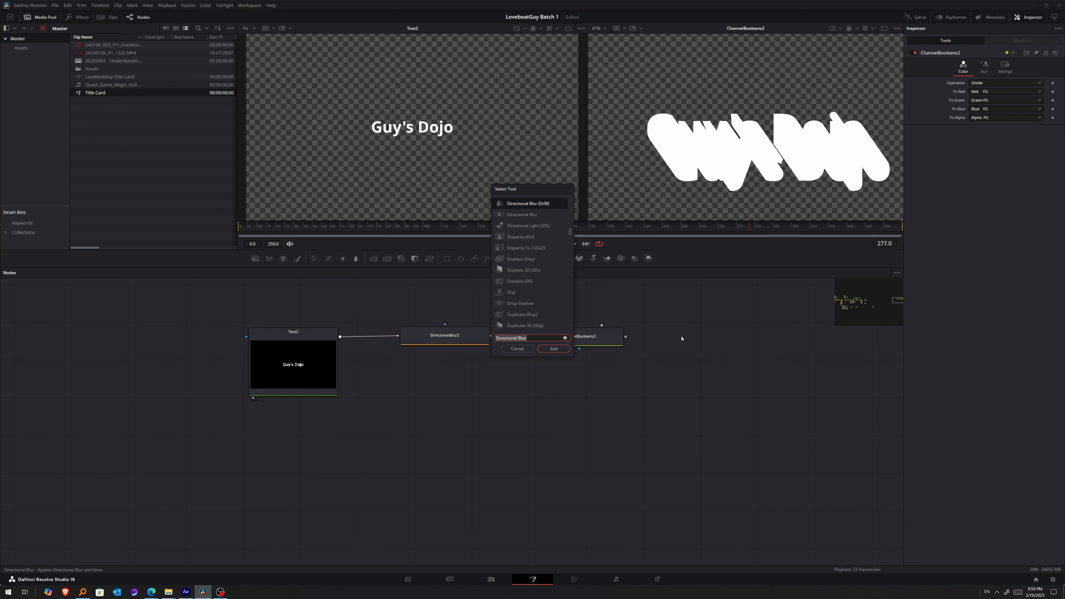
type("back")
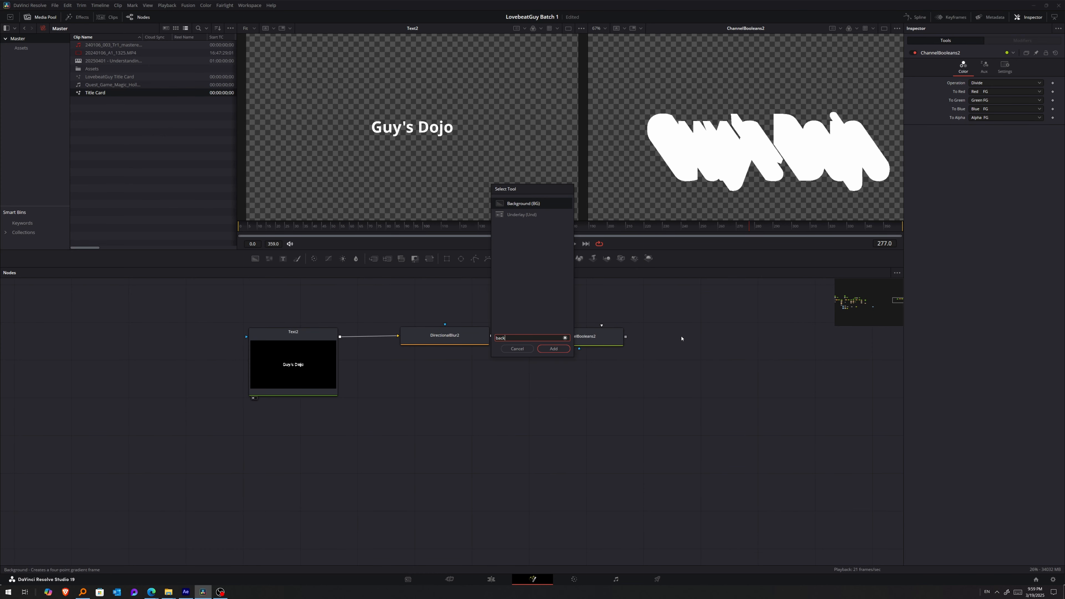
key("Return")
left_click(987, 125)
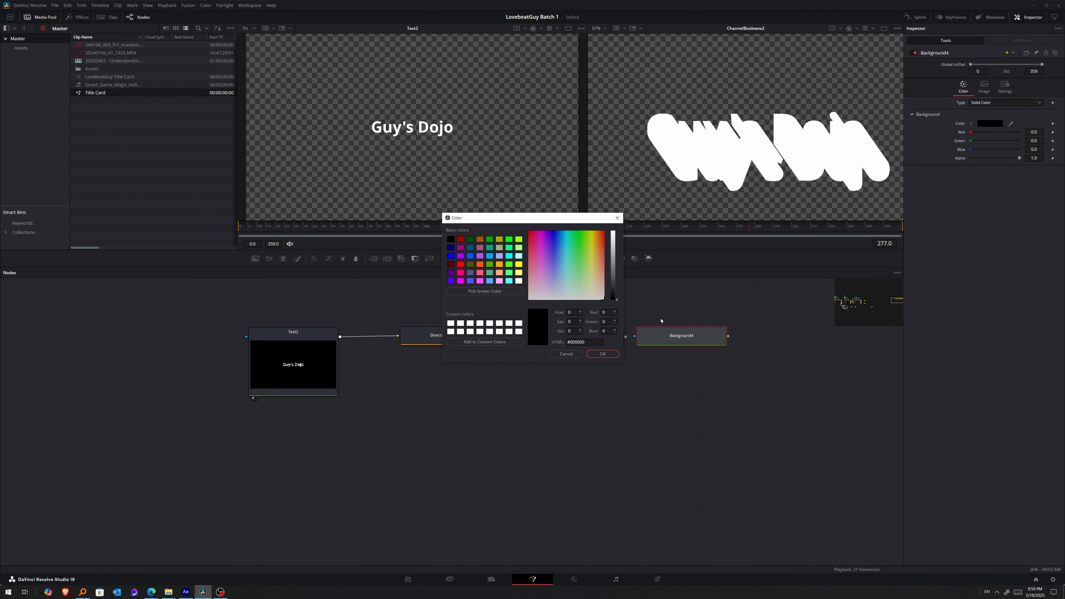
left_click(603, 354)
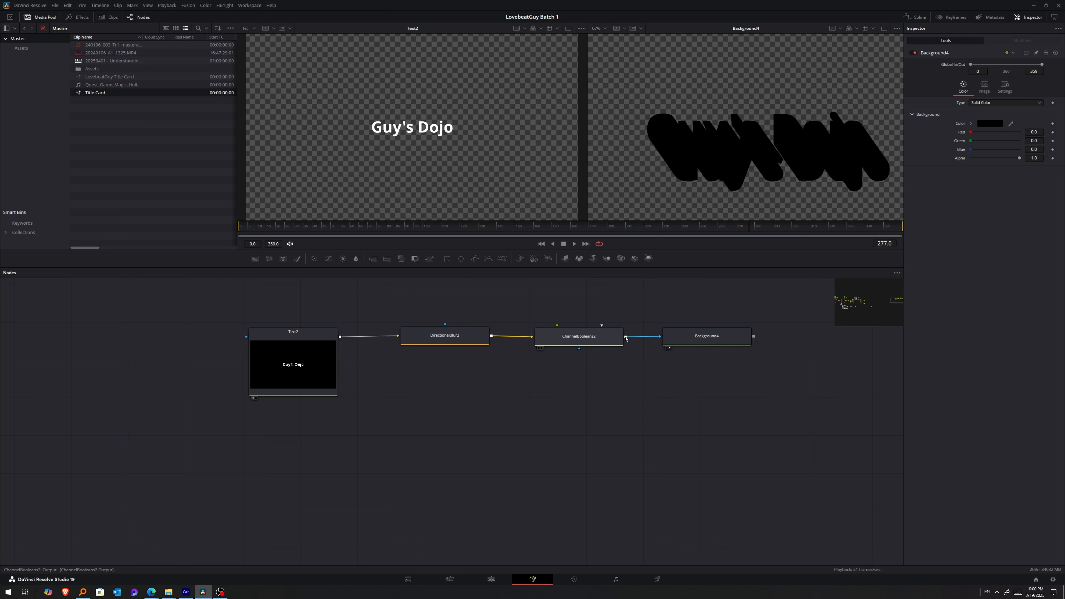
Disconnect the Channel Booleans output from the Background node and reconnect it as the Background's effect mask.
left_click_drag(625, 339, 651, 345)
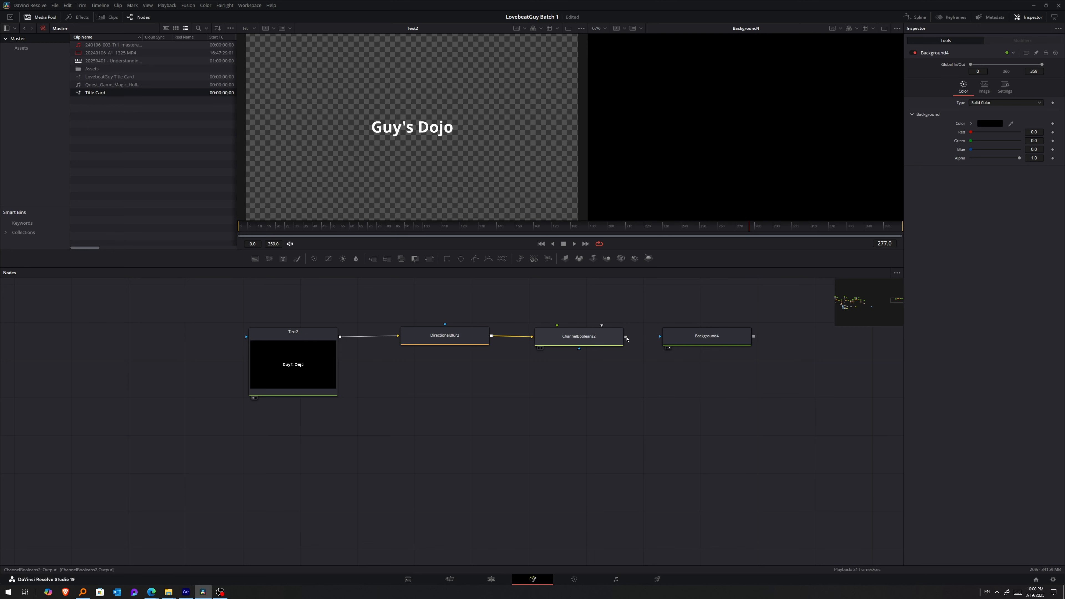
left_click_drag(625, 337, 679, 338)
left_click(679, 338)
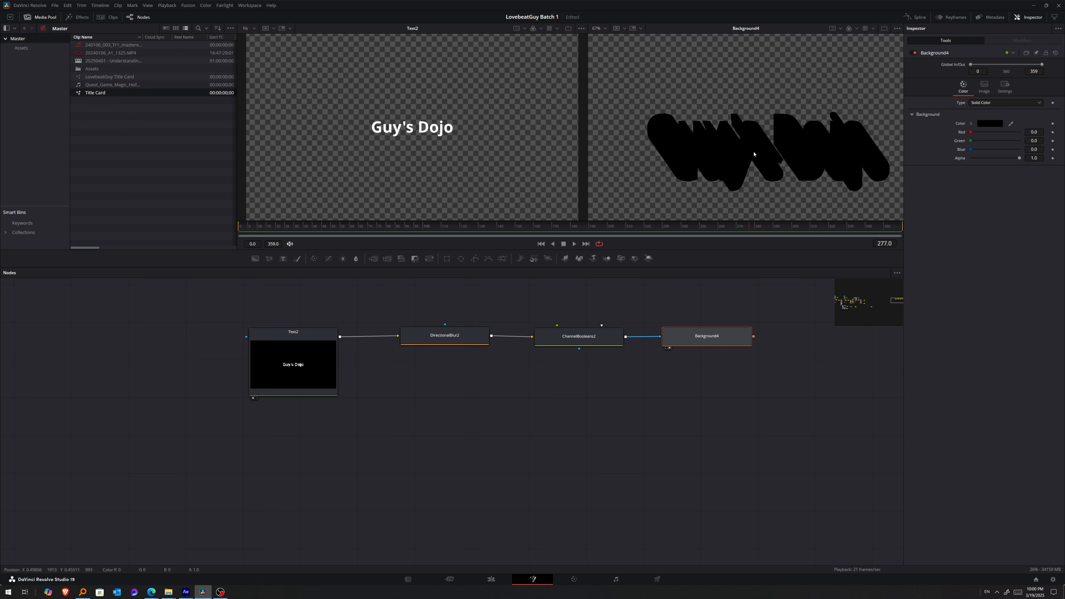
Add a Merge node with the Text+ as foreground and the Background as background, and show it in the second viewer.
key("ctrl+z")
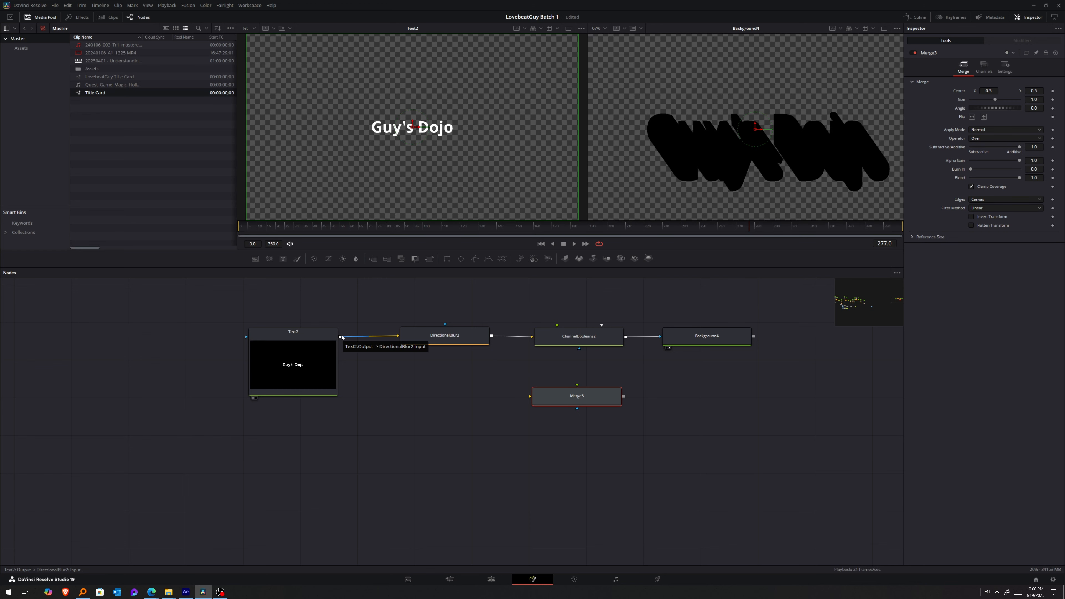
left_click_drag(340, 337, 578, 387)
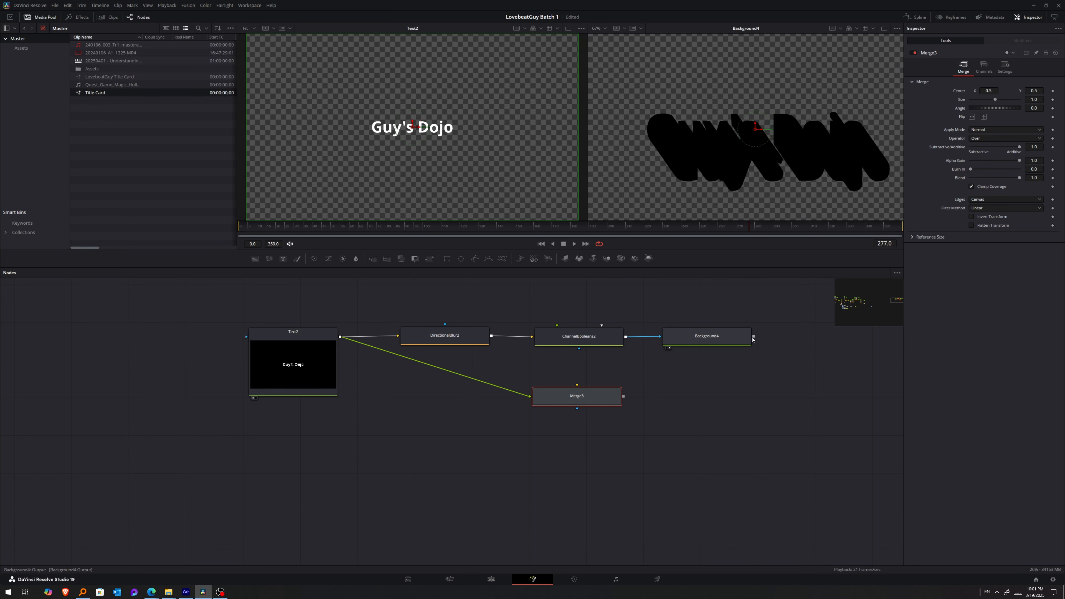
left_click_drag(753, 336, 586, 392)
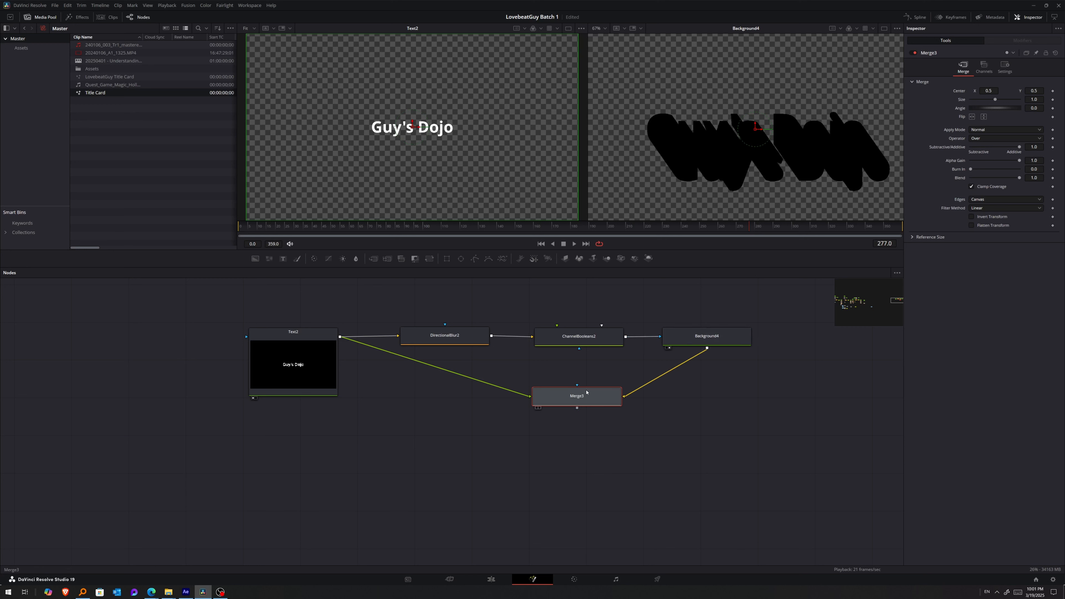
key("2")
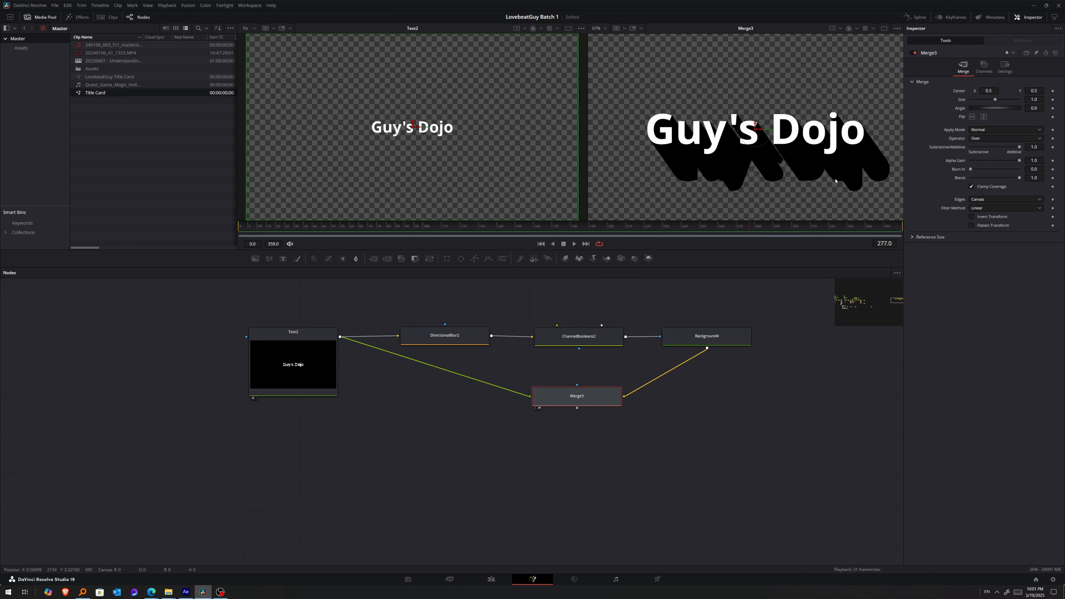
Tidy the node layout by routing the Text+ to Merge connection through a router below the blur node.
left_click(498, 373, "alt")
left_click_drag(498, 373, 389, 426)
left_click_drag(390, 426, 396, 413)
Set the Directional Blur's length to 0.1 and its angle to -225 to reshape the long shadow.
left_click(574, 339)
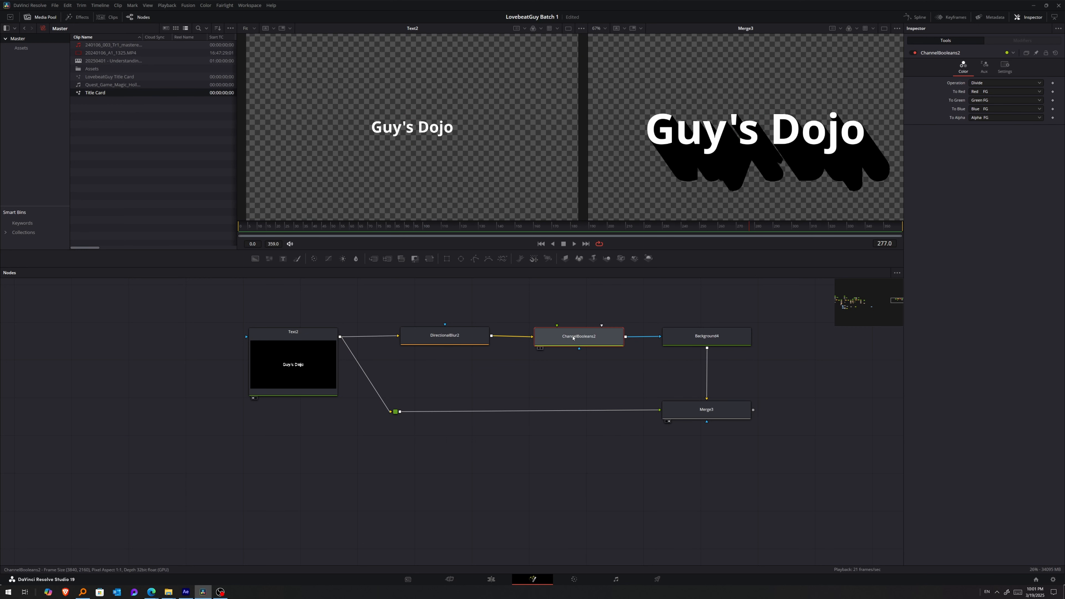
left_click(452, 336)
left_click_drag(1008, 100, 1041, 106)
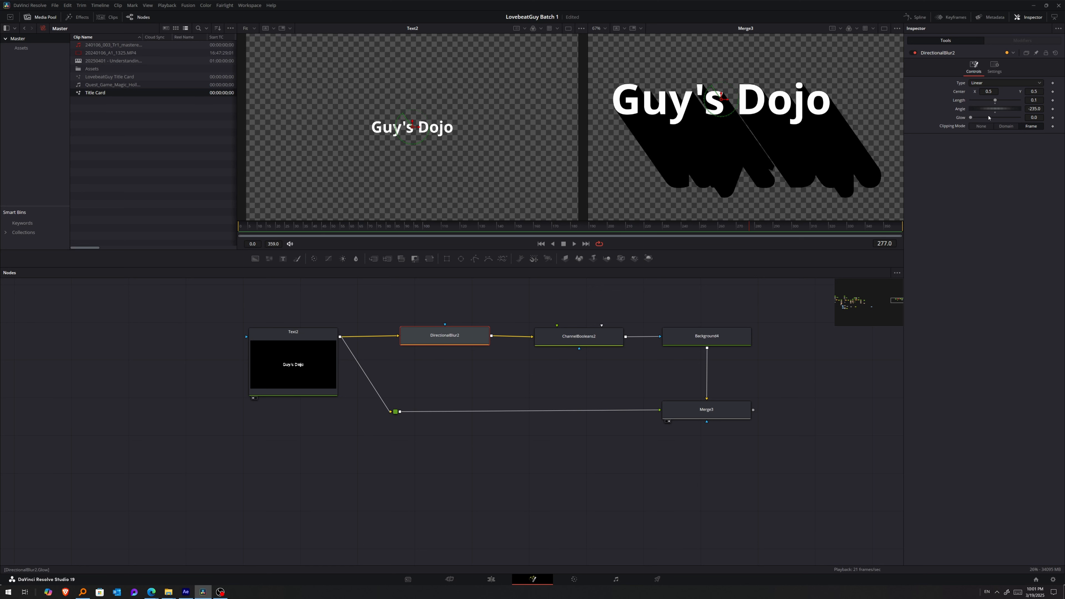
mouse_move(990, 110)
left_mouse_down()
mouse_move(982, 110)
mouse_move(1002, 110)
left_mouse_up()
Switch to the GitHub README in the browser and open its "Add & install a text wrapping node" link.
left_click_drag(502, 235, 426, 236)
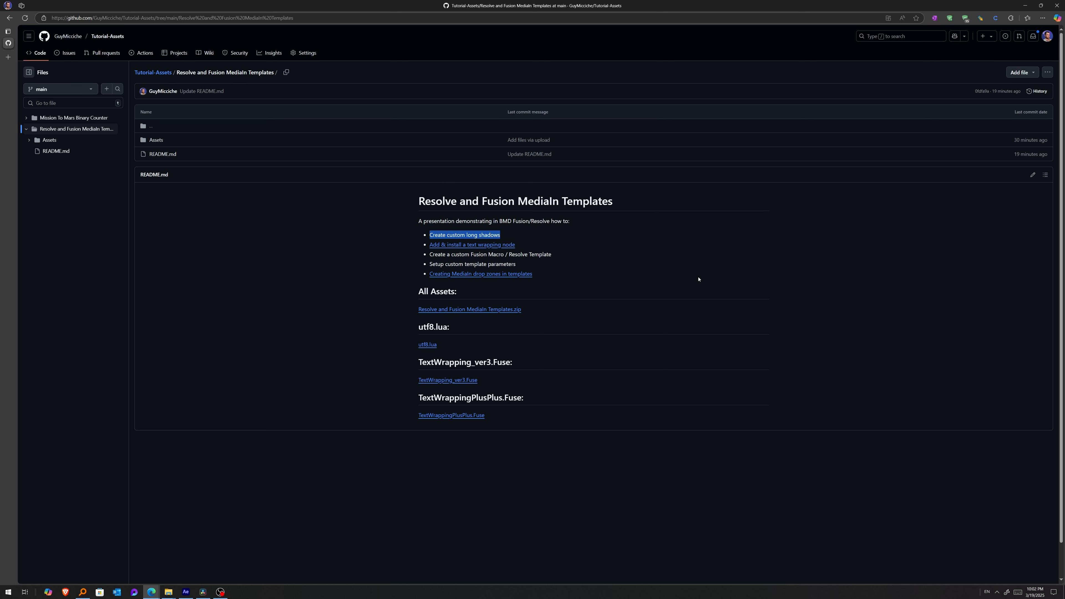
left_click_drag(520, 245, 429, 249)
left_click(430, 250)
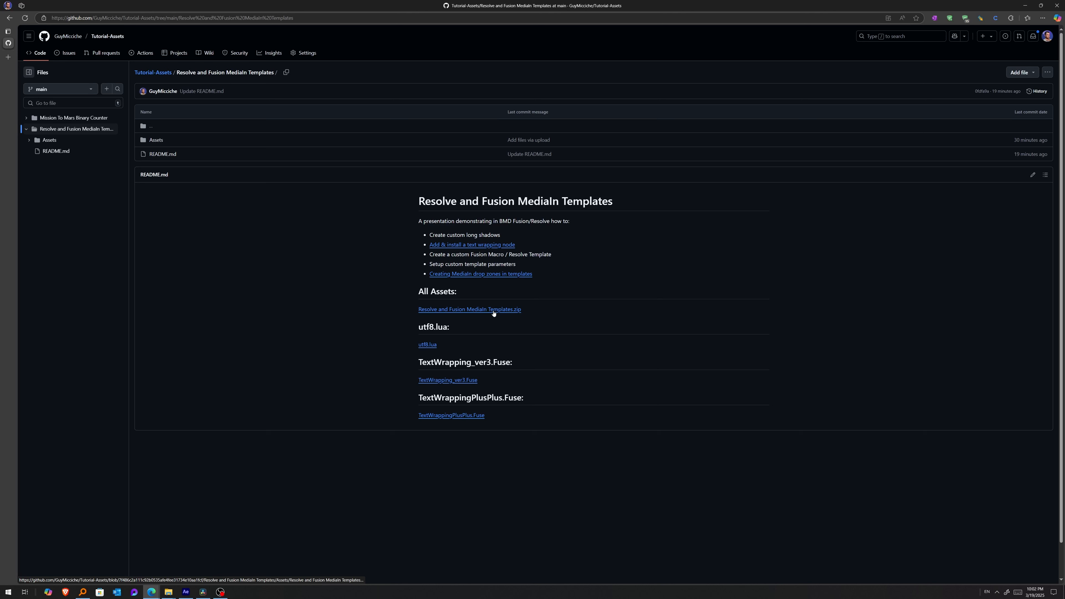
left_click(500, 245)
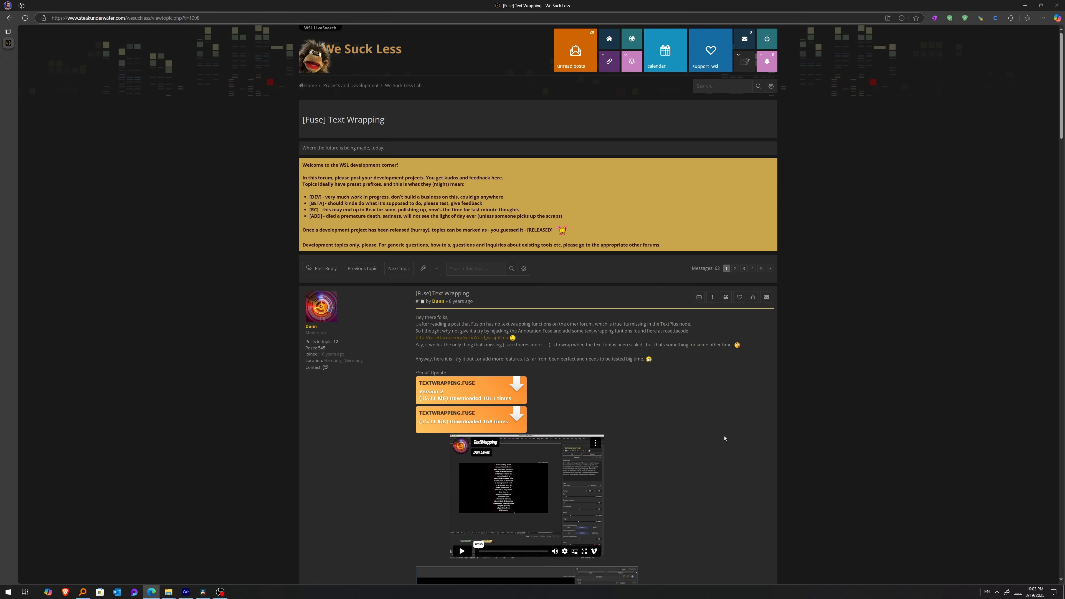
Search the Text Wrapping forum thread for utf8.lua and go to the post offering that file for download.
scroll(537, 402, "down", 8)
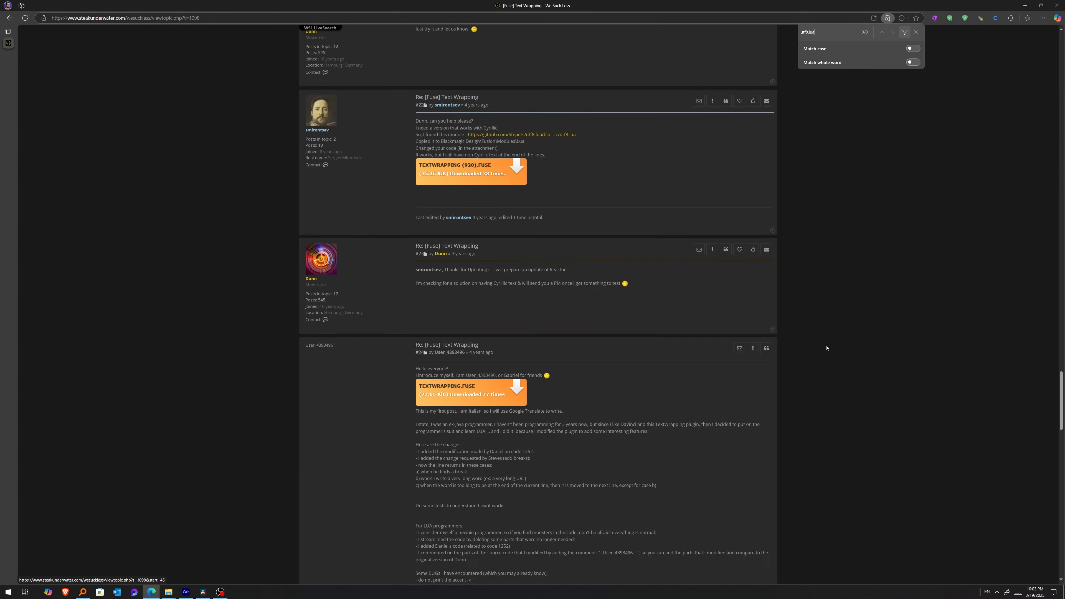
key("Return")
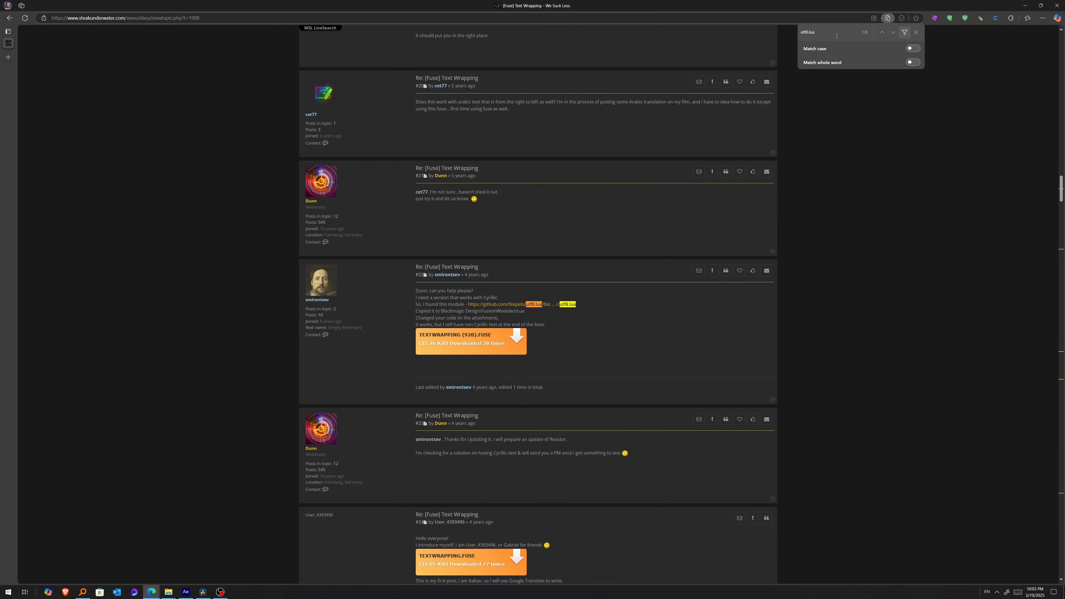
key("Return")
key("Return")
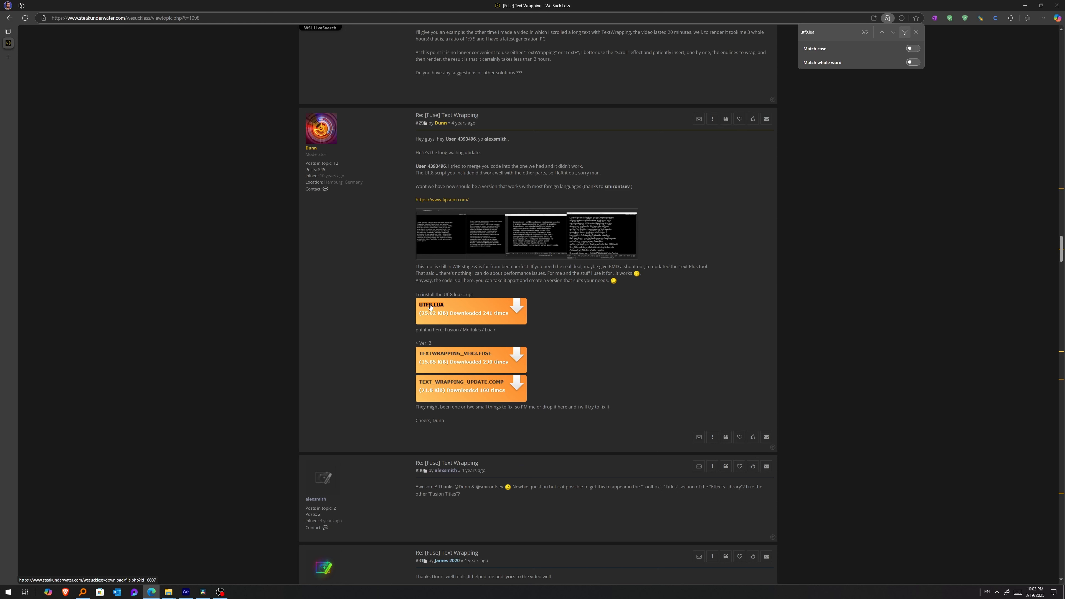
left_click_drag(476, 125, 476, 139)
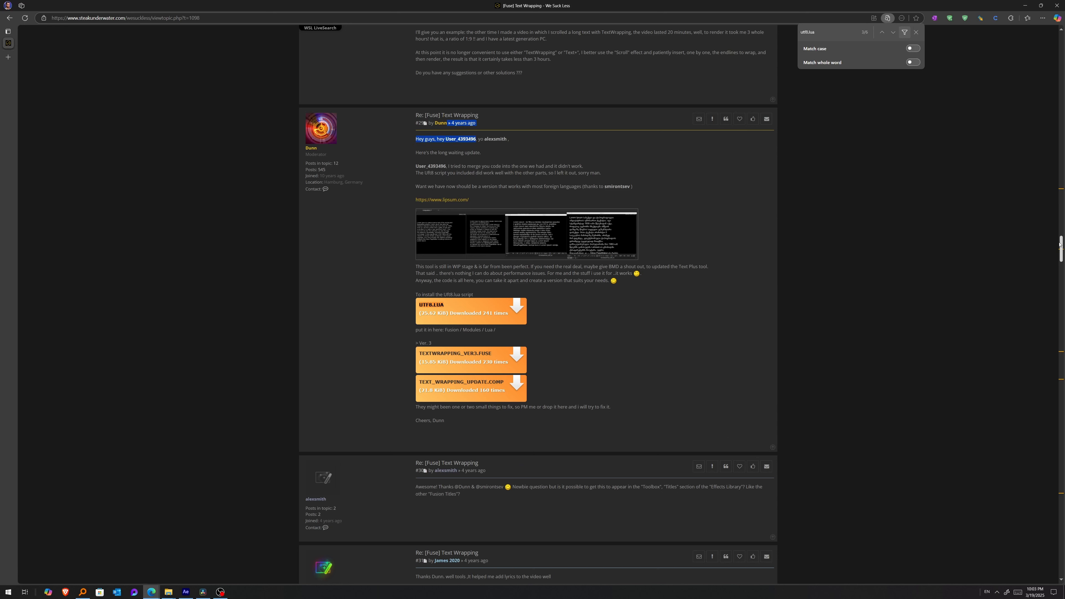
Find the updated TextWrapping_ver3 and TextWrappingPlusPlus fuse downloads near the thread's end, and return to the GitHub README.
left_click_drag(1061, 246, 1060, 567)
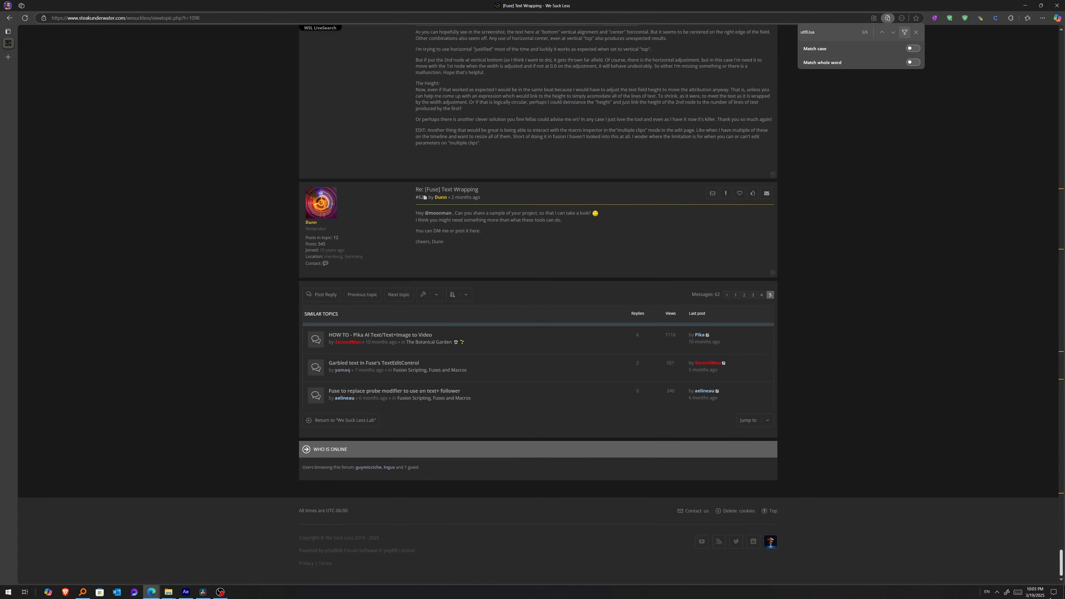
scroll(740, 294, "up", 3)
scroll(740, 293, "up", 15)
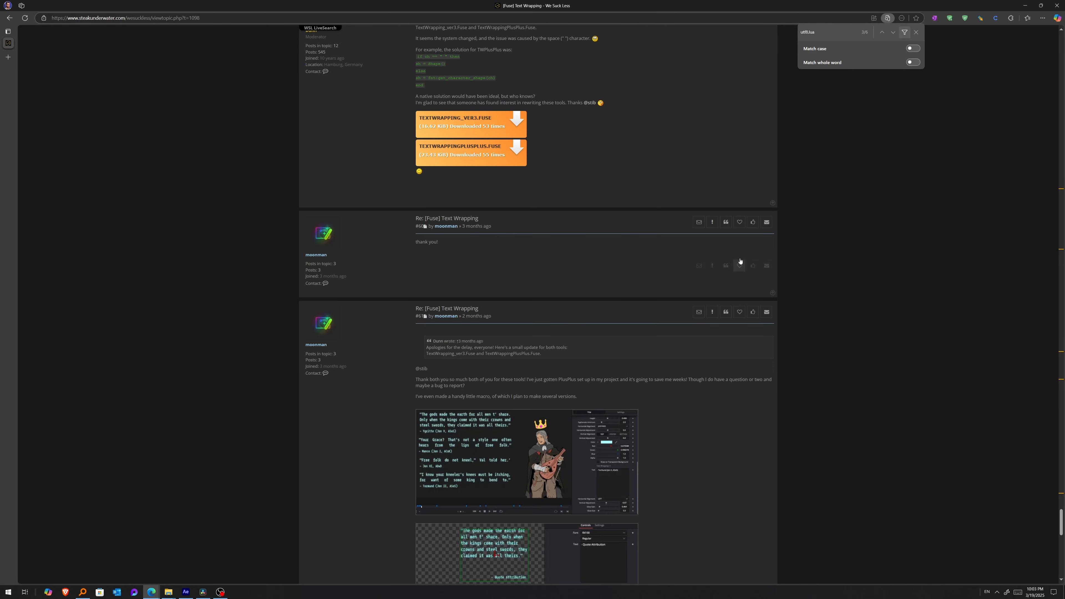
scroll(740, 260, "up", 3)
left_click_drag(488, 178, 451, 178)
left_click(588, 300)
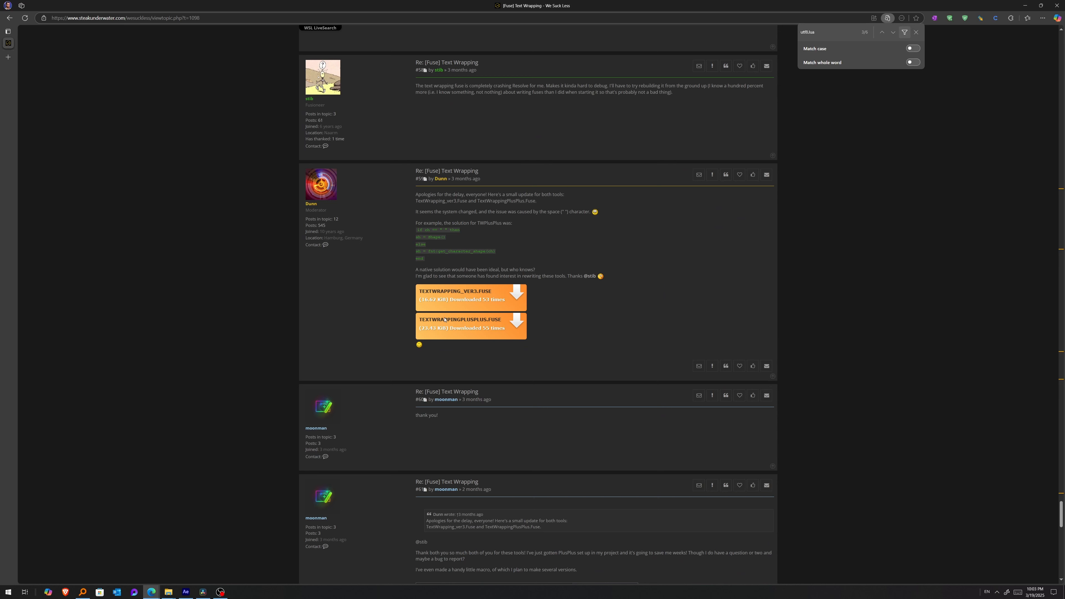
left_click(9, 17)
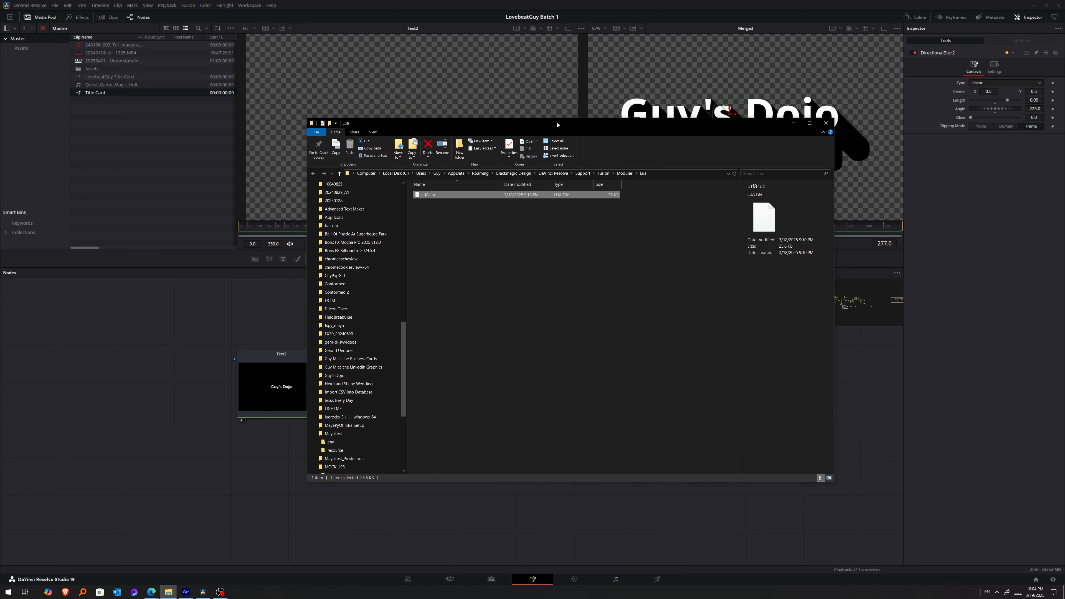
Switch to File Explorer and select utf8.lua in the Fusion Modules\Lua folder.
left_click_drag(559, 129, 538, 151)
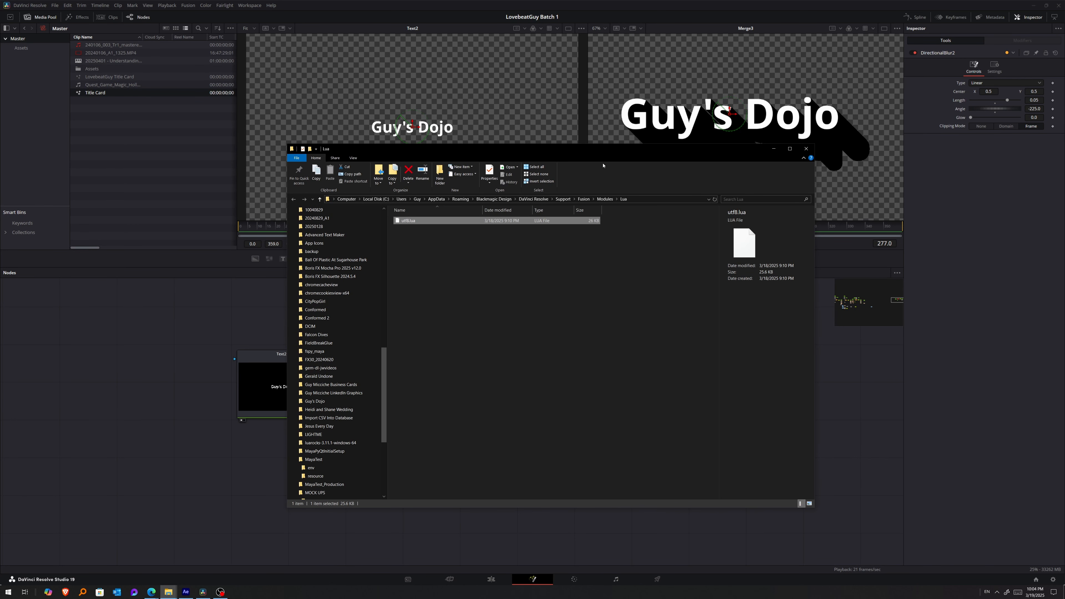
left_click(400, 233)
left_click(401, 222)
Examine each level of the Lua folder's path, from Blackmagic Design through DaVinci Resolve\Support\Fusion\Modules\Lua.
left_click(652, 199)
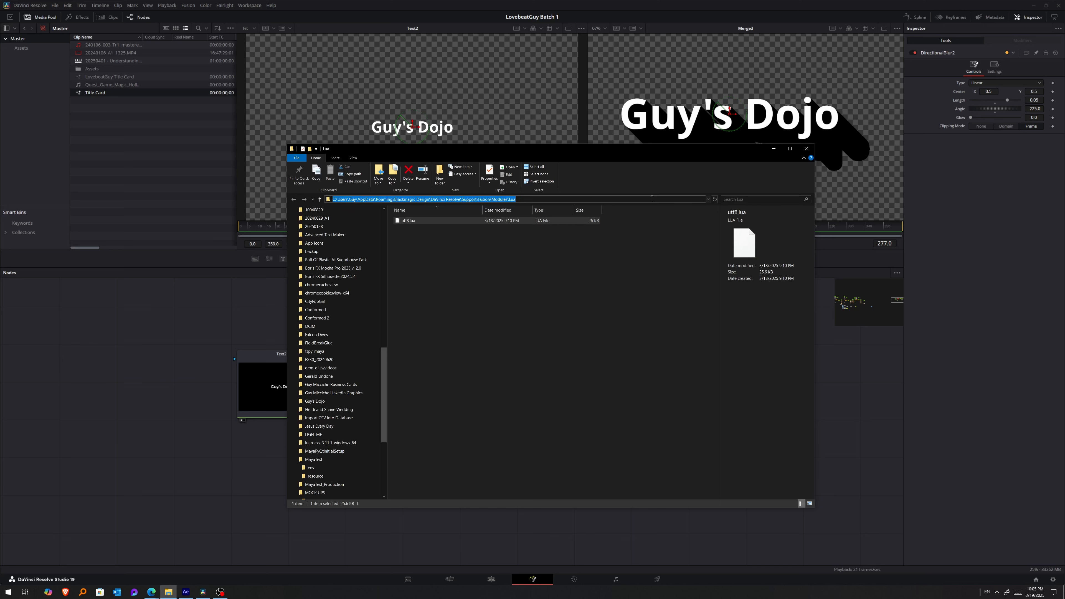
double_click(410, 200)
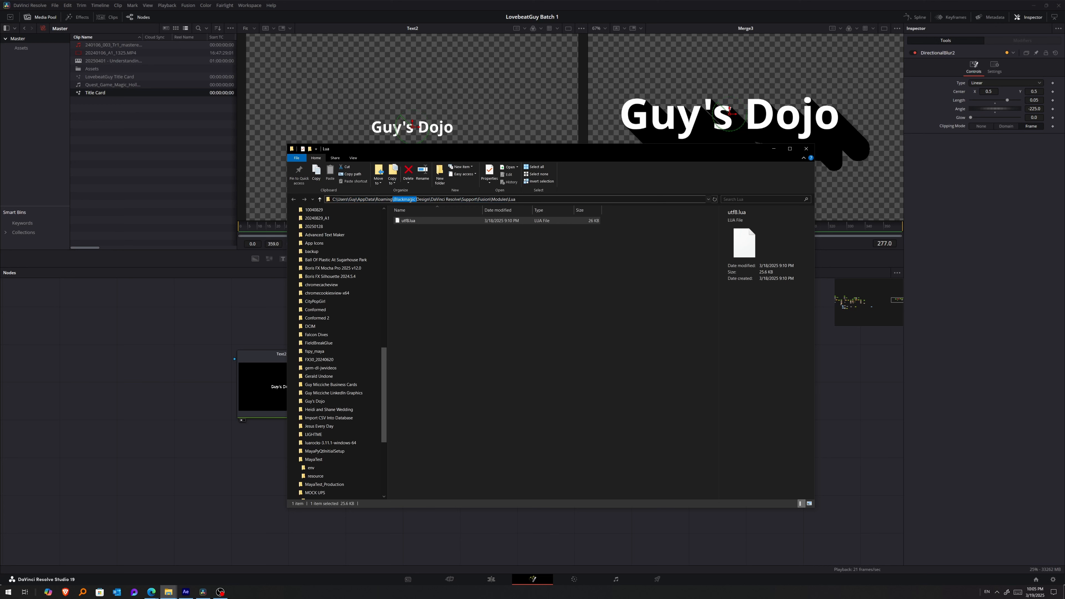
left_click_drag(435, 198, 452, 199)
double_click(468, 199)
double_click(484, 200)
double_click(499, 199)
double_click(512, 199)
left_click(527, 198)
key("Return")
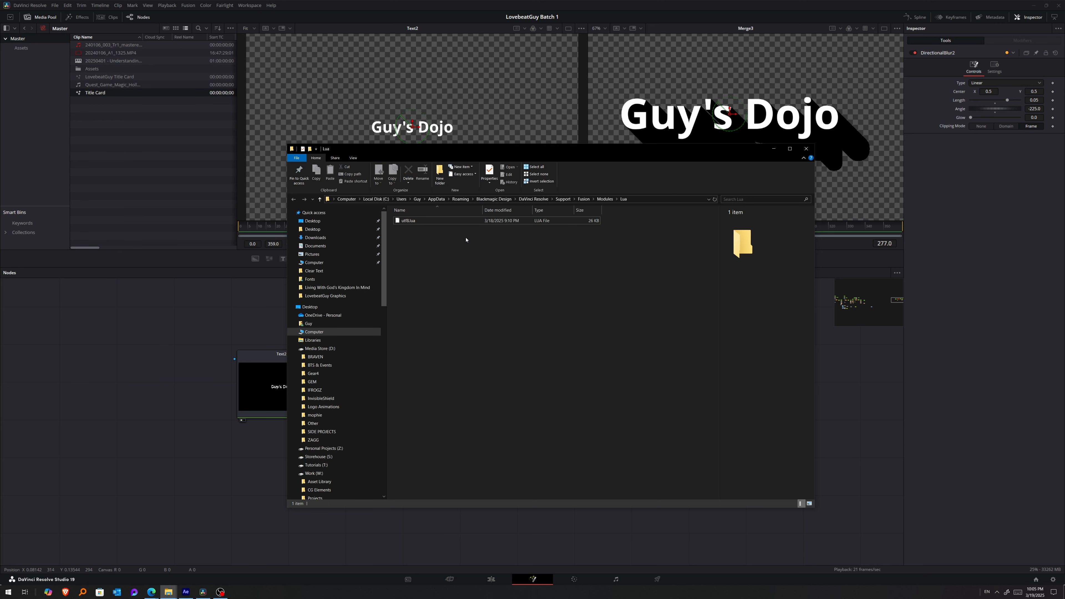
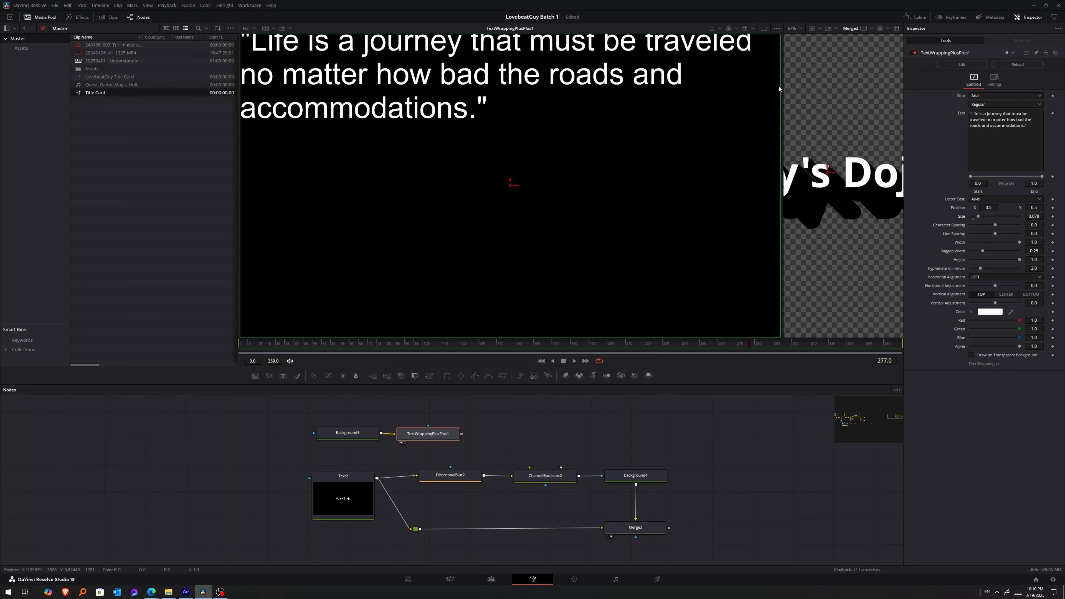
Narrow the quote's wrapping frame to a width of about 0.5 and center its text horizontally.
scroll(655, 111, "down", 2)
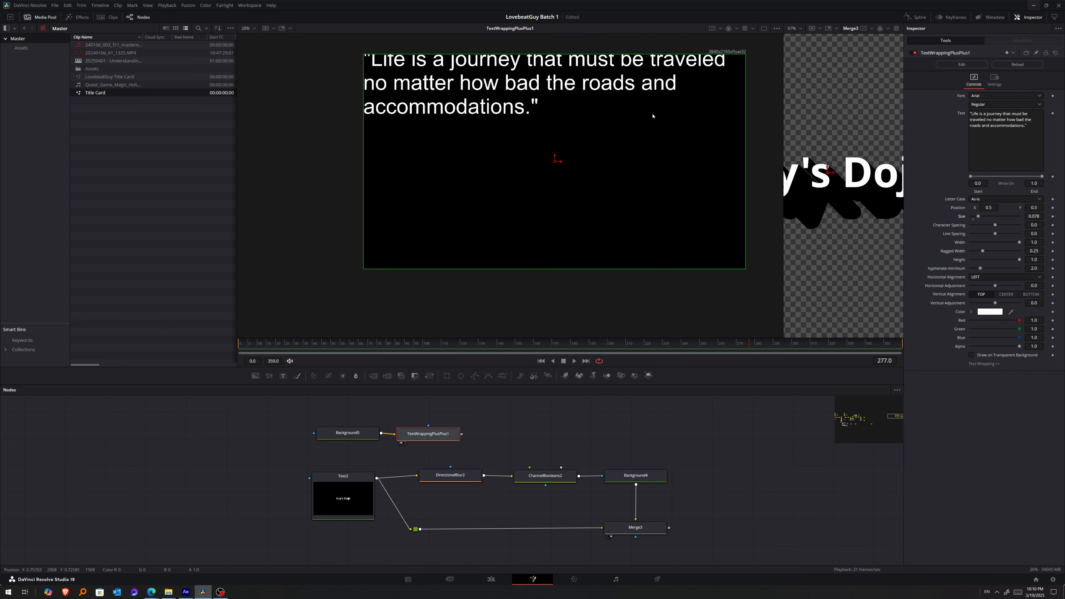
left_click_drag(747, 149, 650, 145)
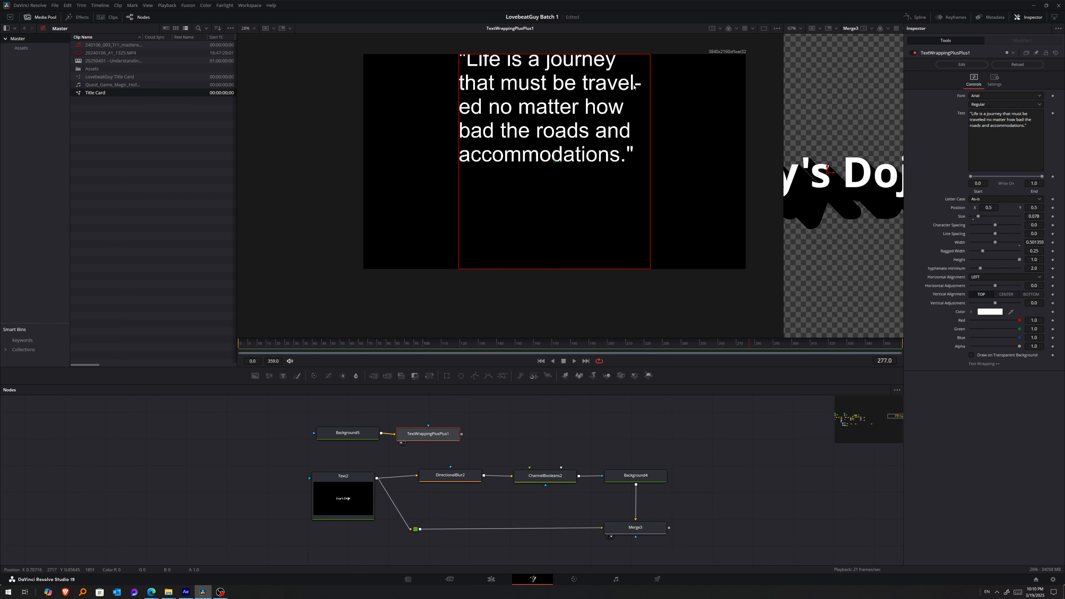
left_click_drag(489, 429, 462, 426)
left_click(1006, 277)
Compare the top, center and bottom vertical alignments for the quote and keep it on center.
left_click(981, 294)
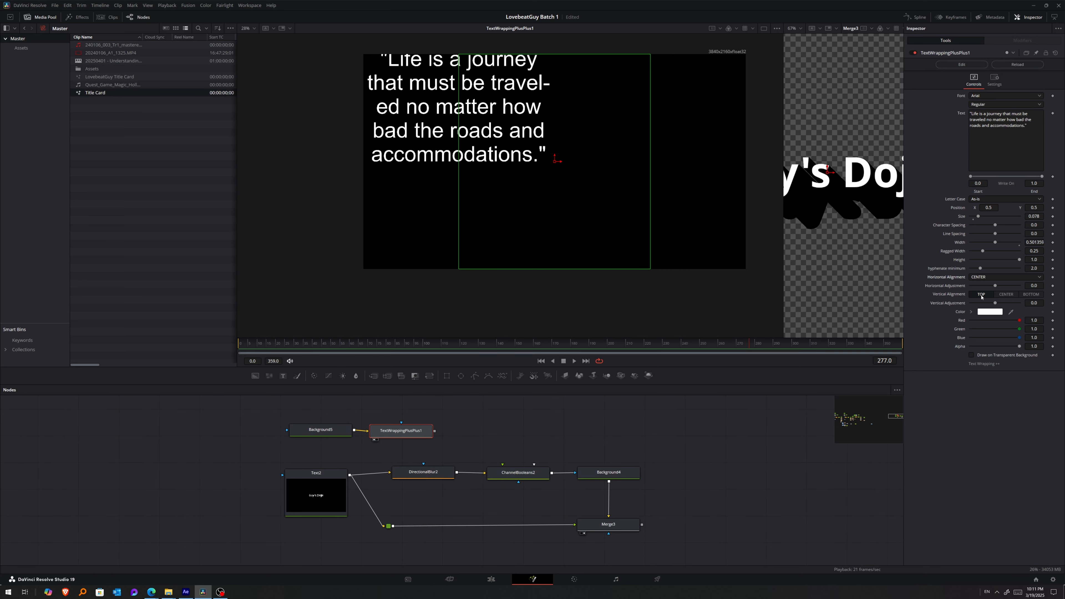
left_click(1010, 297)
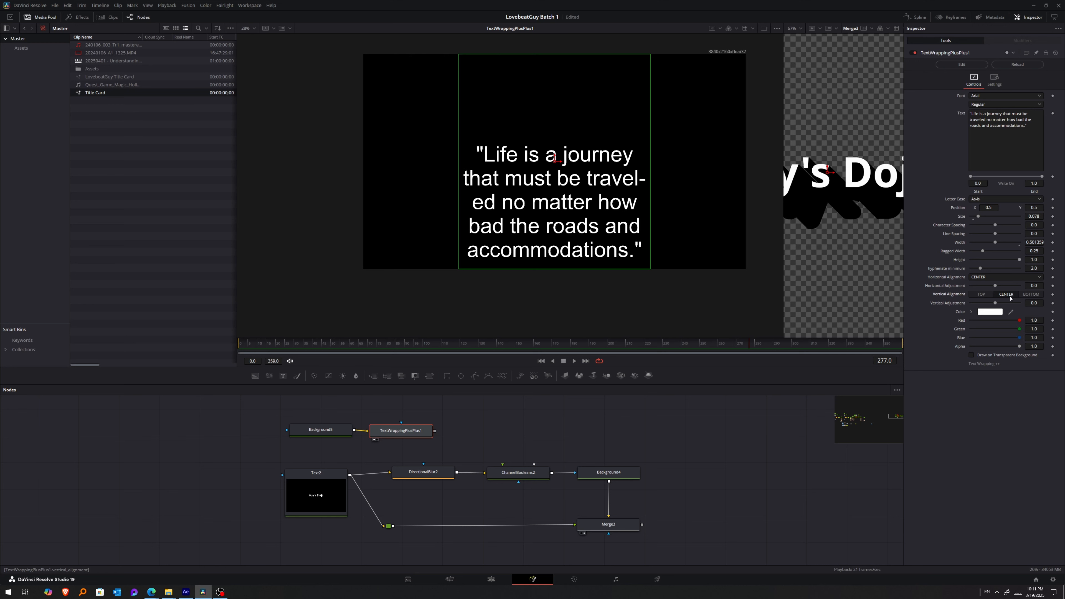
left_click(985, 297)
left_click(1007, 296)
left_click(1030, 297)
left_click(1001, 297)
Try a smaller height for the quote's wrapping frame, and undo the change.
left_click_drag(1020, 261, 982, 243)
key("ctrl+z")
key("ctrl+z")
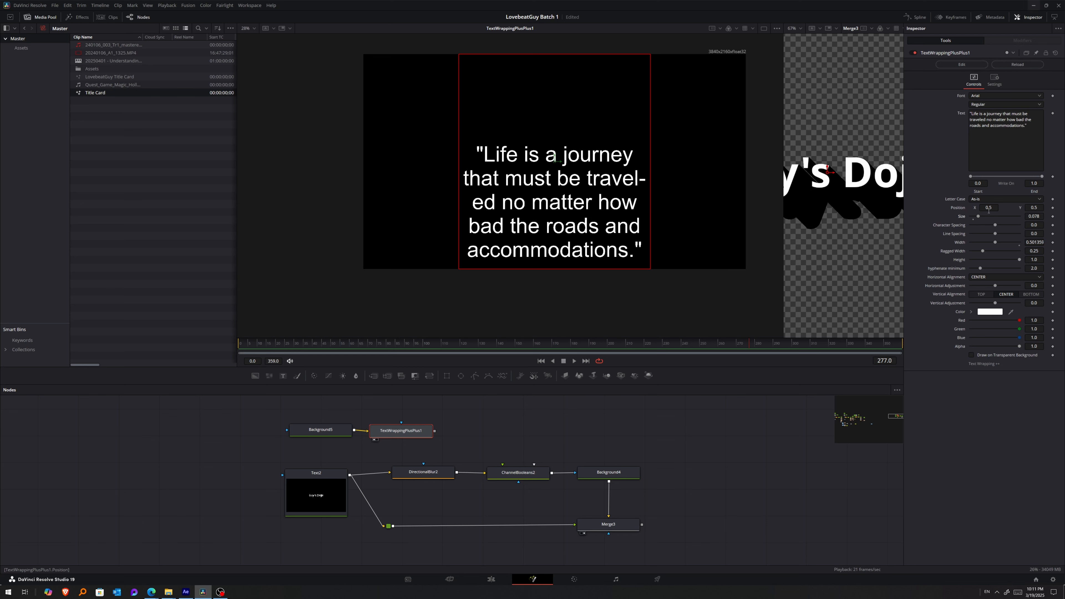
Set the quote in Avenir Next LT Pro on a transparent background and widen its wrapping frame to about 0.68.
left_click(1005, 96)
left_click(988, 211)
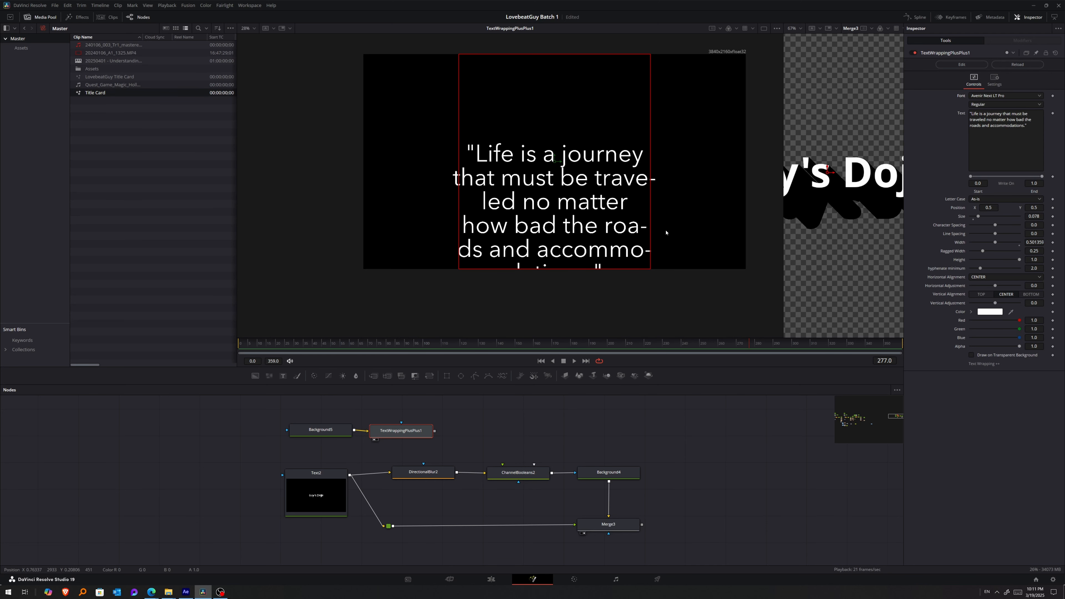
left_click(971, 355)
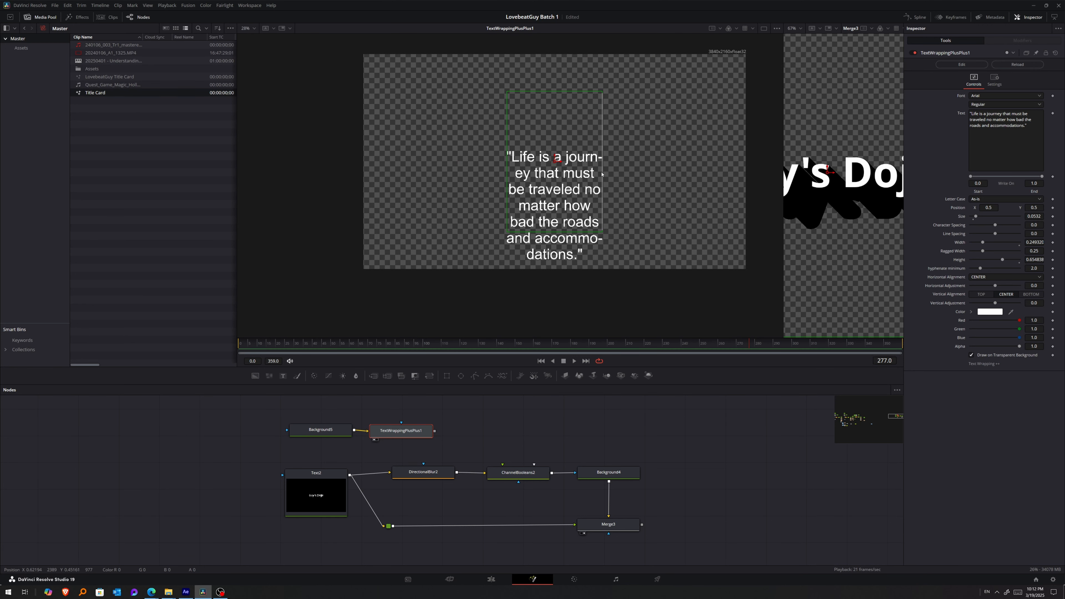
left_click_drag(604, 183, 684, 180)
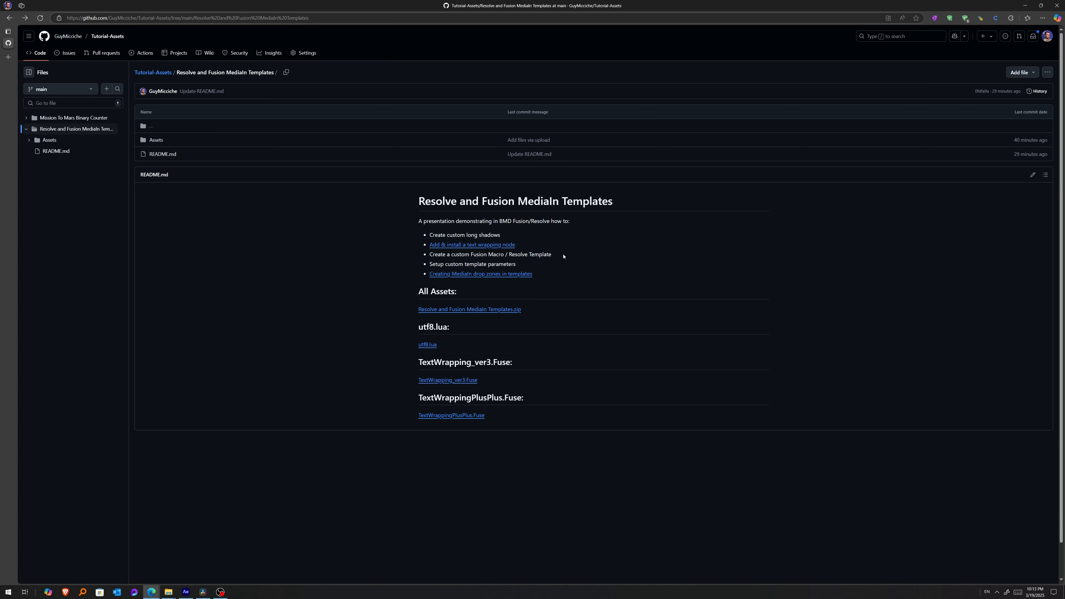
Fit the viewer and view the DirectionalBlur1 and ChannelBooleans1 outputs in the Life's Journey branch.
left_click_drag(563, 256, 430, 255)
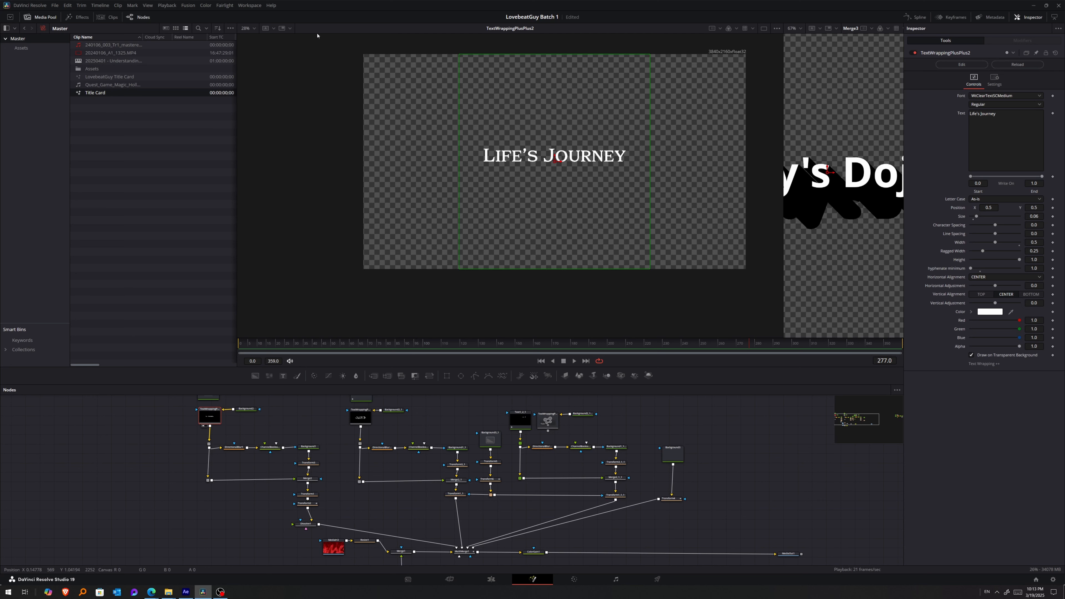
left_click(247, 28)
left_click(247, 38)
left_click(234, 447)
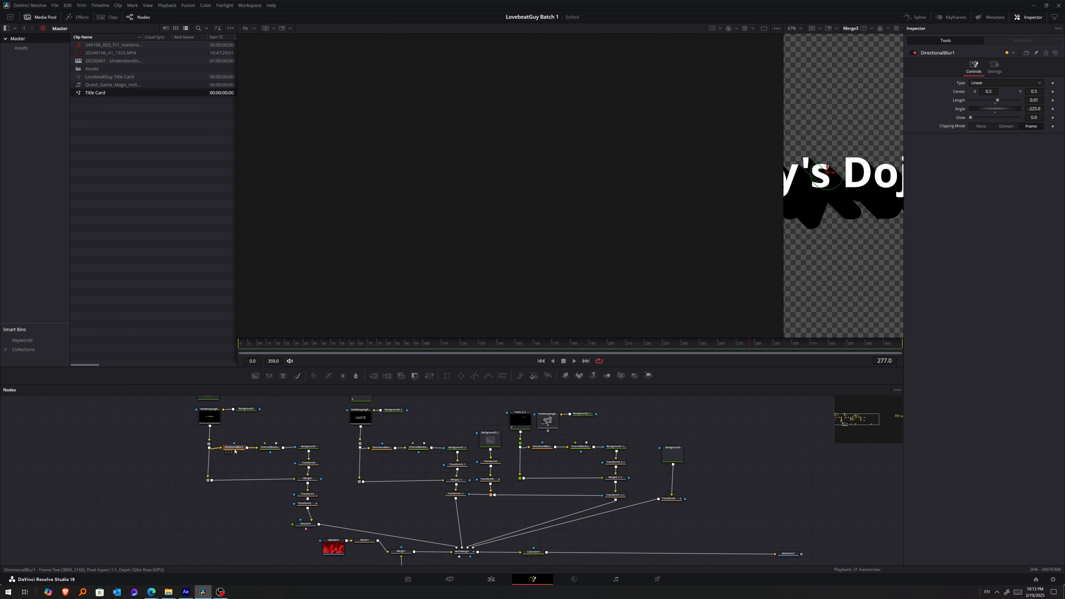
key("1")
left_click(267, 448)
key("1")
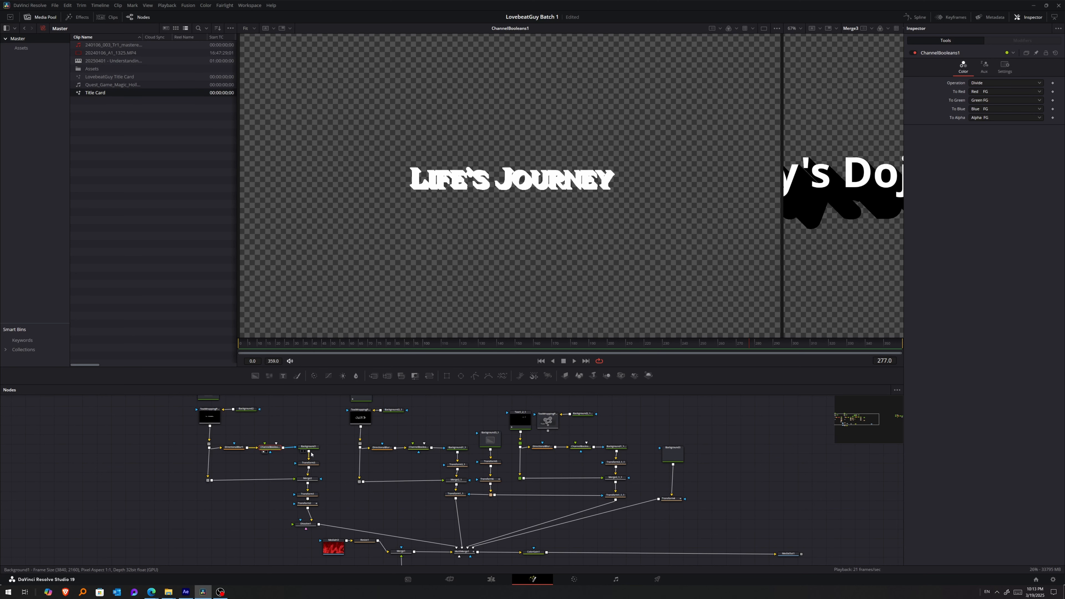
View the rest of the Life's Journey branch in order, from Background1 through Merge2 and Transform1 to Dissolve1.
left_click(310, 448)
key("1")
left_click(309, 462)
key("1")
left_click(310, 480)
key("1")
left_click(305, 504)
key("1")
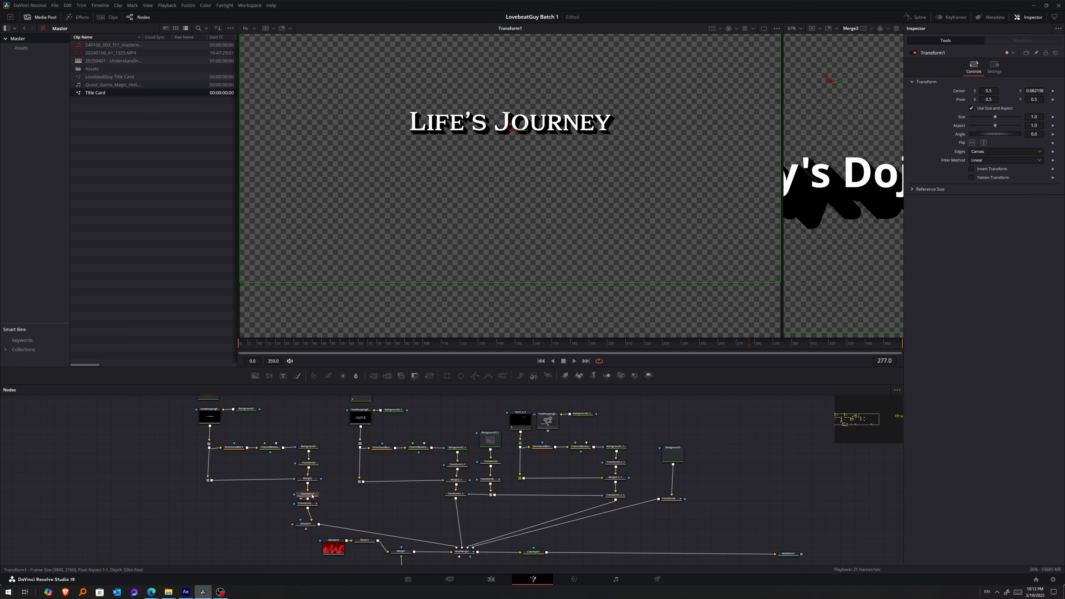
left_click(310, 525)
key("1")
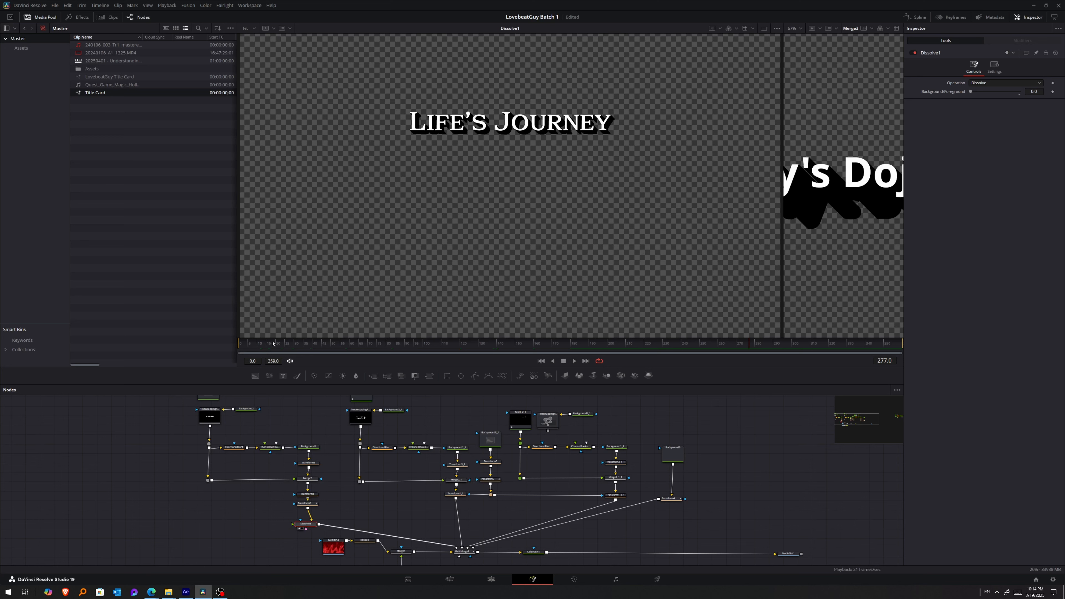
Move the playhead to frame 177 and view the combined title card at MultiMerge1.
left_click_drag(376, 516, 370, 509)
left_click_drag(450, 344, 385, 345)
scroll(466, 560, "up", 2)
left_click_drag(466, 560, 434, 505)
mouse_move(426, 451)
left_mouse_down()
mouse_move(371, 546)
mouse_move(404, 563)
mouse_move(399, 504)
mouse_move(426, 462)
left_mouse_up()
left_click(389, 501)
key("1")
Reposition Merge1, ColorGain1 and MediaOut1 around MultiMerge1 to tidy the node layout.
left_click_drag(338, 554, 153, 480)
left_click_drag(305, 502, 283, 517)
left_click_drag(148, 485, 205, 563)
left_click_drag(849, 503, 809, 502)
left_click_drag(493, 501, 672, 503)
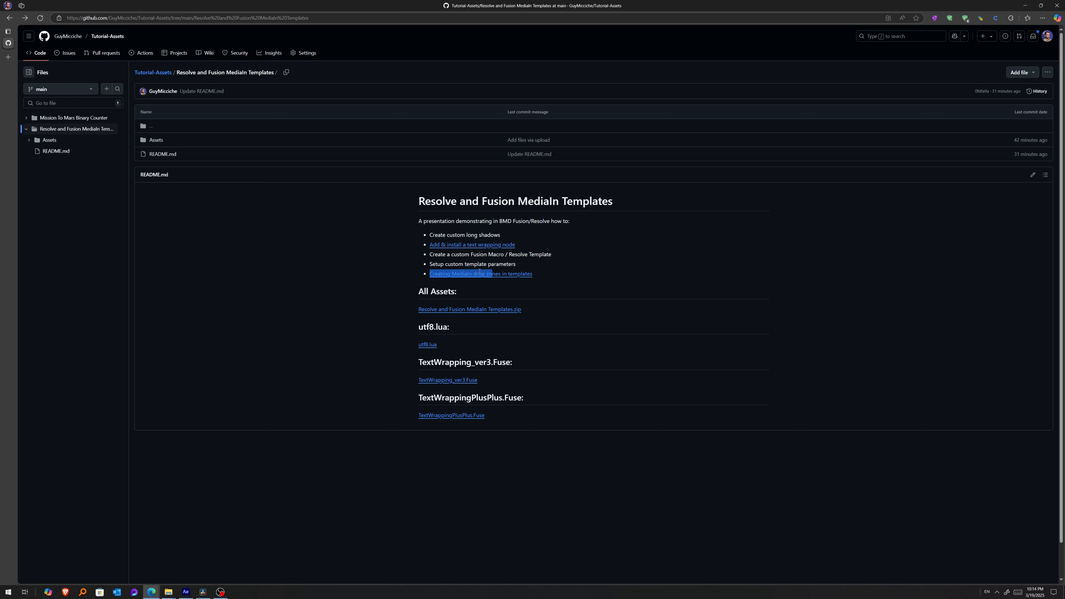
Select the title card's nodes, and pick the LovebeatGuy Title Card composition in the media pool.
left_click_drag(482, 274, 432, 266)
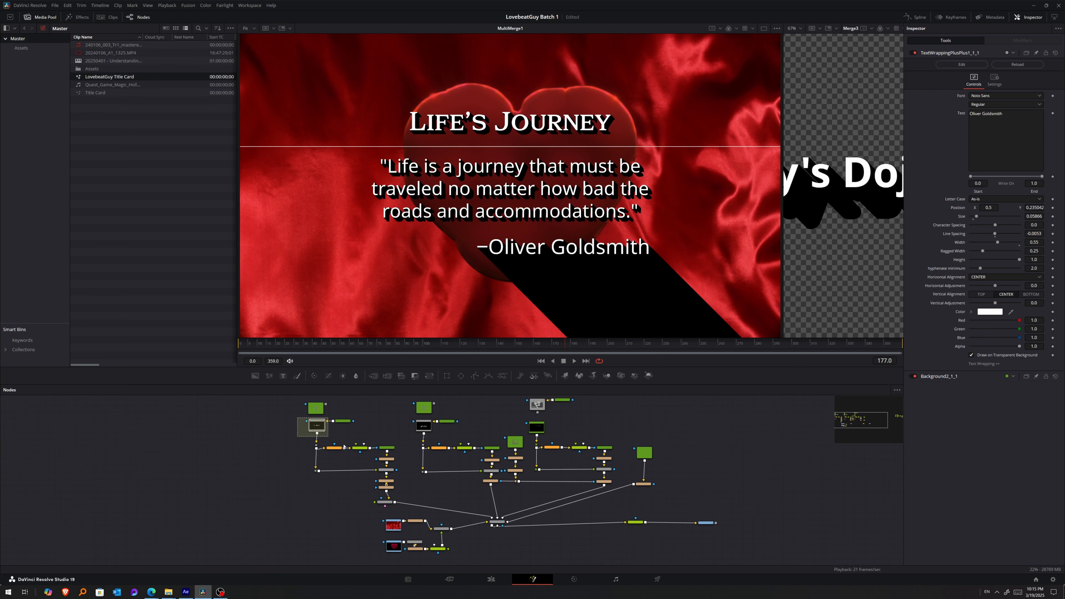
left_click_drag(298, 417, 404, 557)
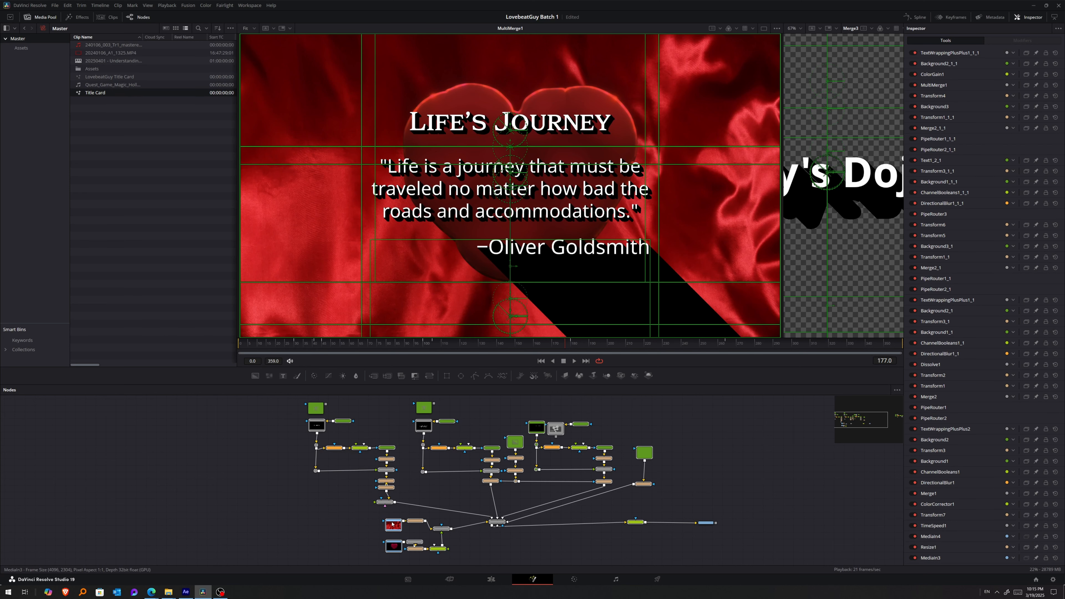
left_click(124, 86)
left_click(122, 78)
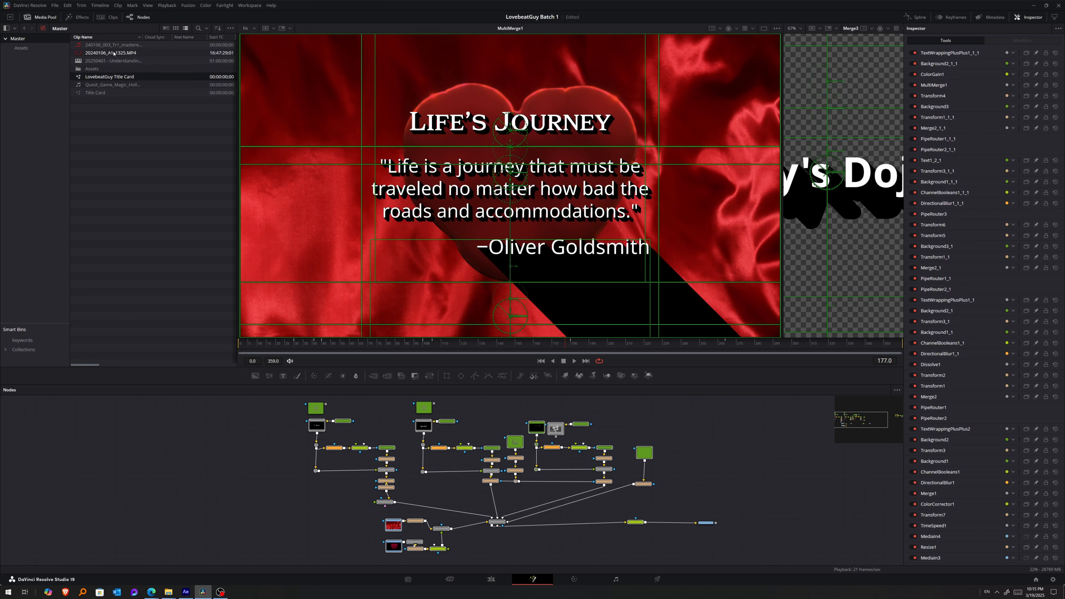
Select all title card nodes through ColorGain1, leaving out MediaOut1 and the detached TextWrappingPlusPlus1_1_1 and Background2_1_1.
left_click_drag(297, 417, 676, 561)
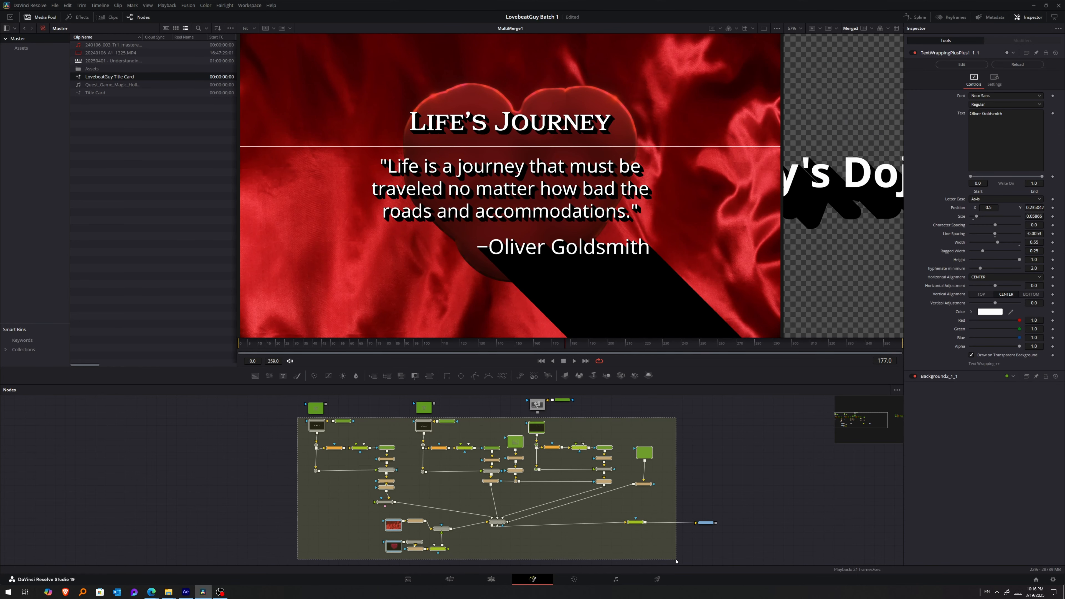
left_click_drag(614, 457, 724, 520)
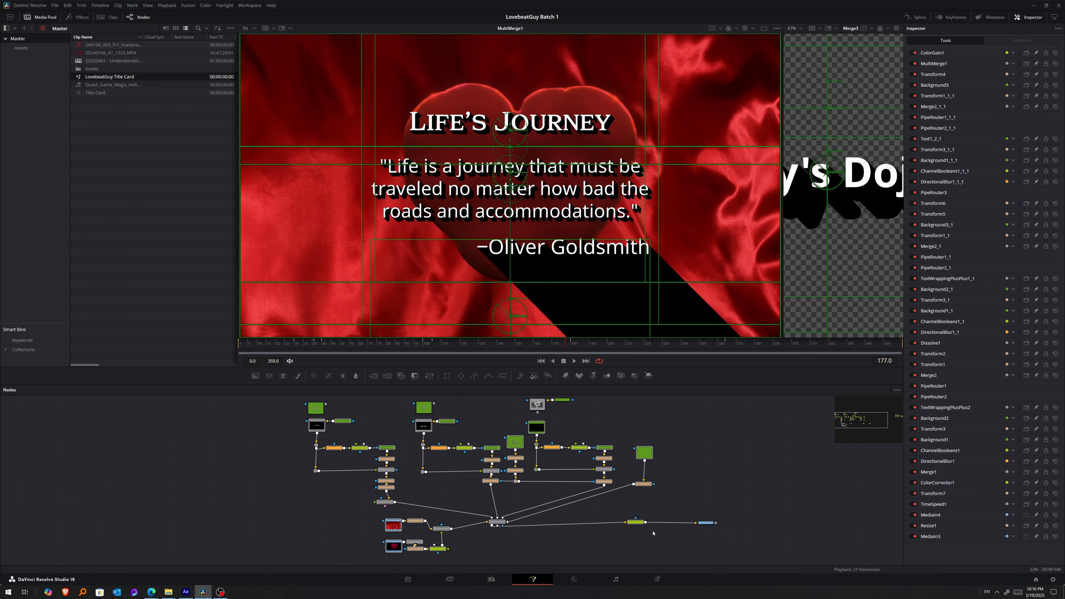
scroll(654, 534, "up", 5)
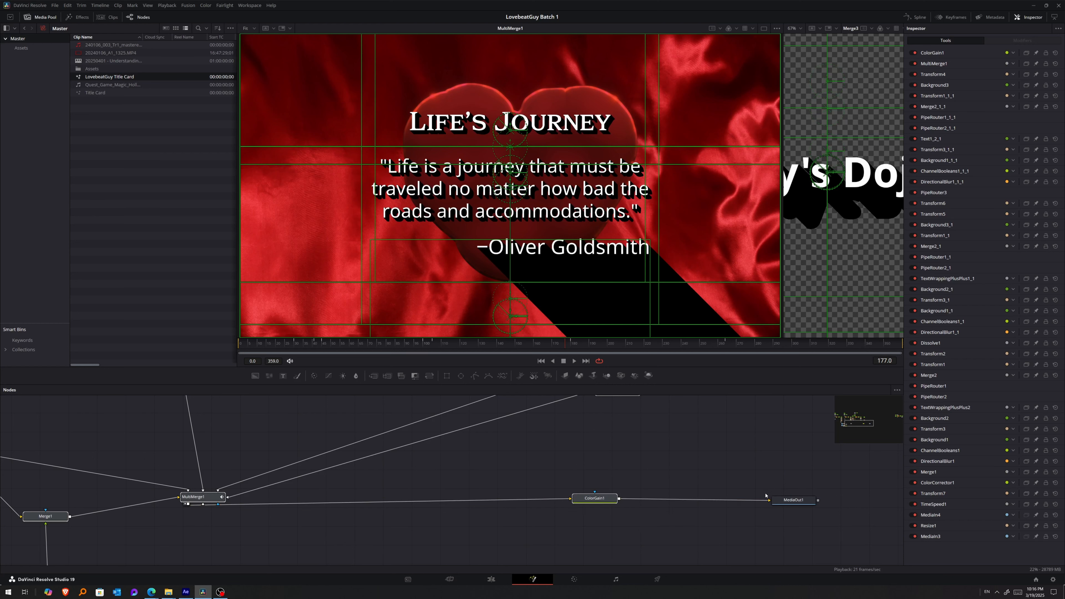
scroll(578, 486, "down", 5)
scroll(640, 490, "up", 6)
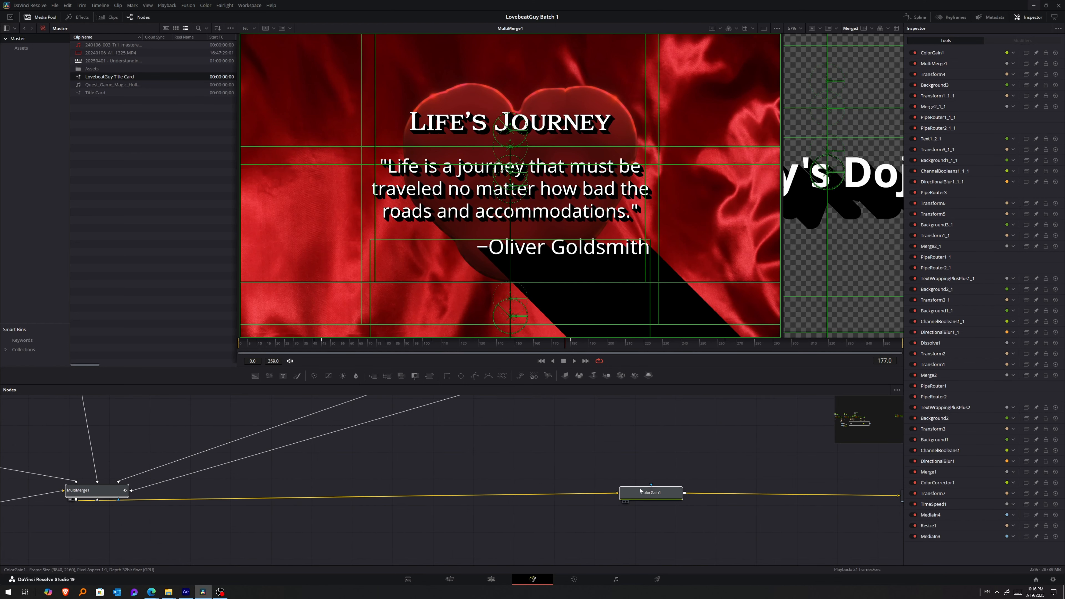
Create a macro from the selected title card nodes.
scroll(653, 497, "down", 3)
left_click(653, 495)
right_click(654, 497)
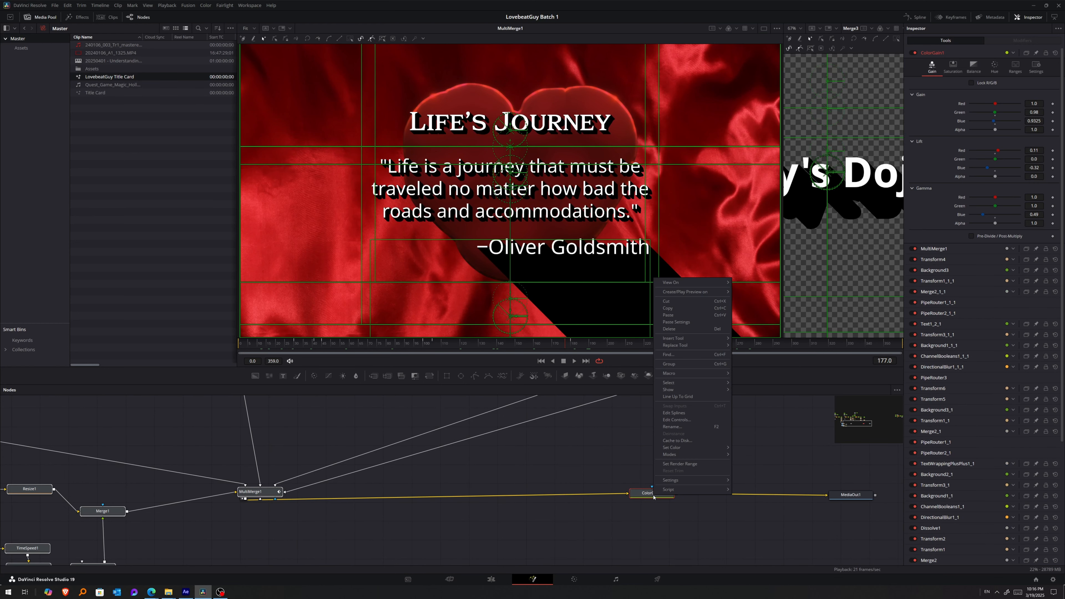
mouse_move(713, 373)
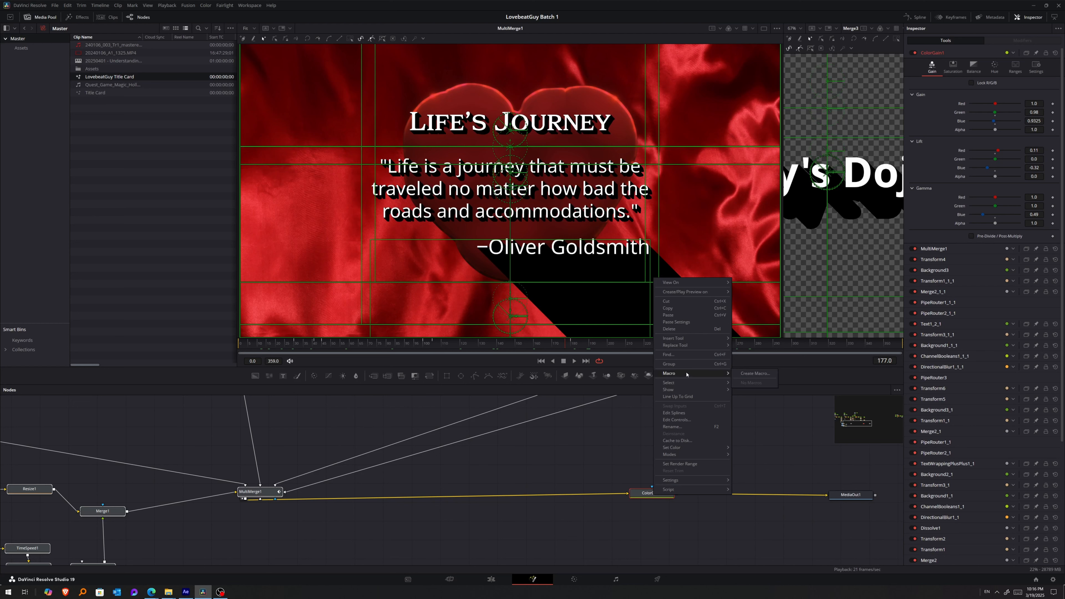
left_click(753, 375)
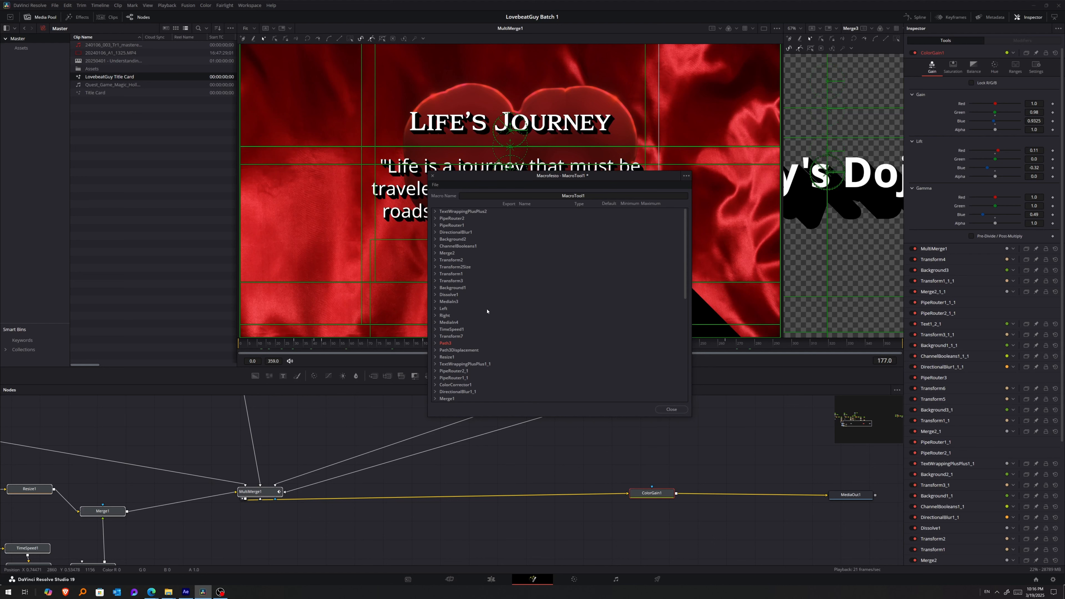
Expand ColorGain1 in the macro editor and examine its output export and gain parameters.
scroll(487, 311, "down", 10)
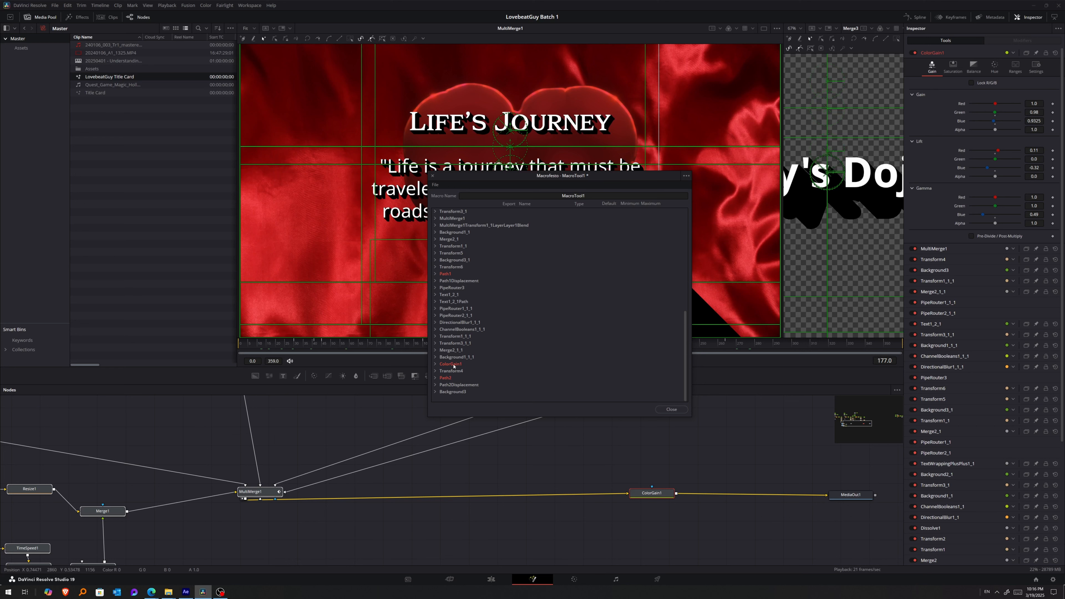
left_click(435, 364)
scroll(484, 326, "down", 3)
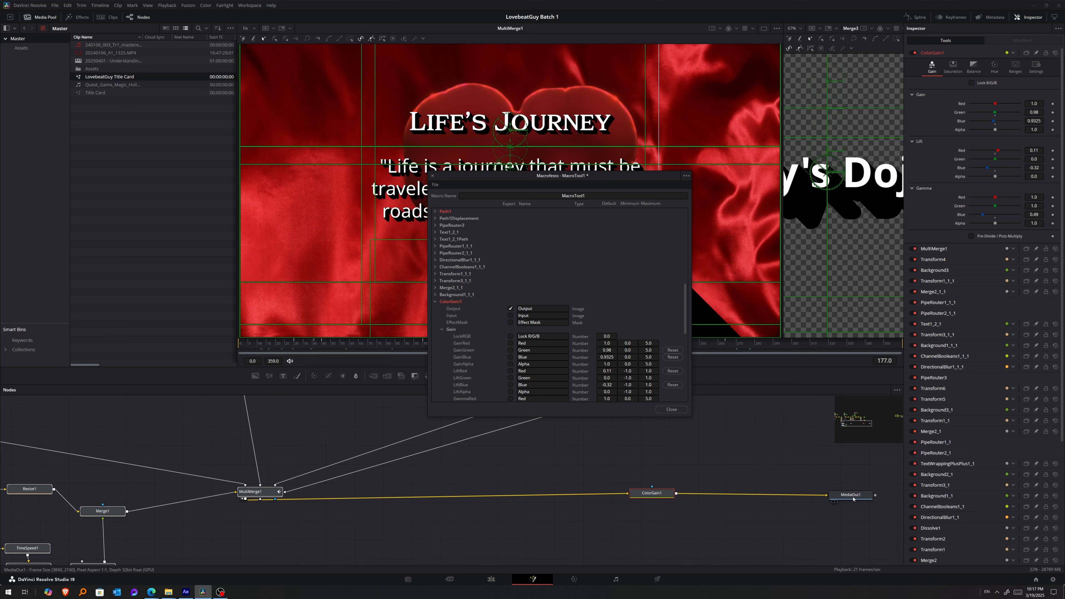
scroll(969, 270, "down", 4)
scroll(969, 270, "up", 4)
Examine the MultiMerge1 and DirectionalBlur1_1_1 settings in the inspector.
left_click(938, 248)
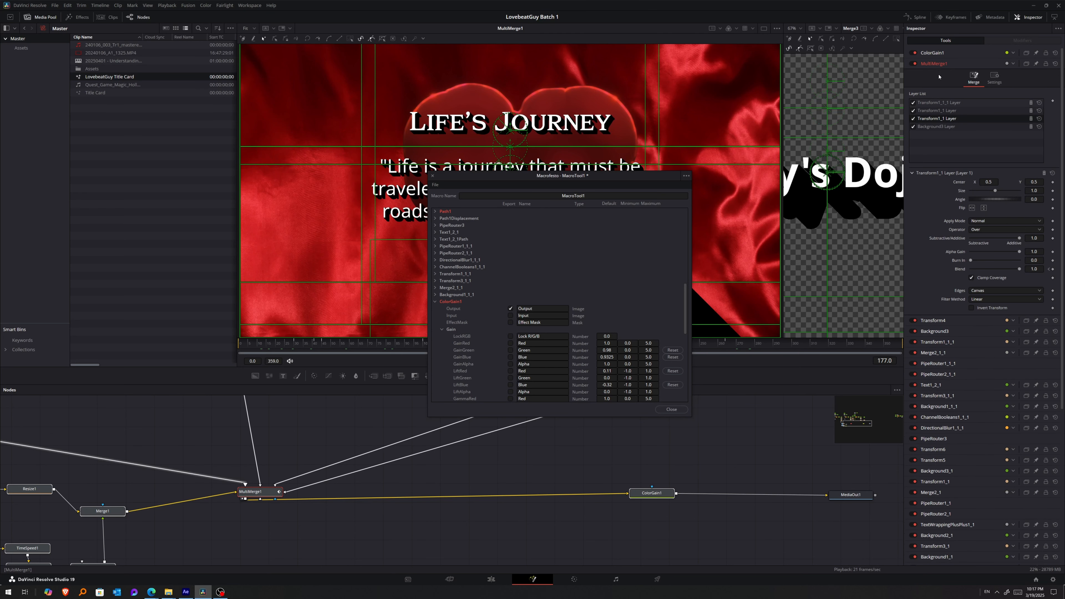
left_click(939, 64)
left_click(944, 181)
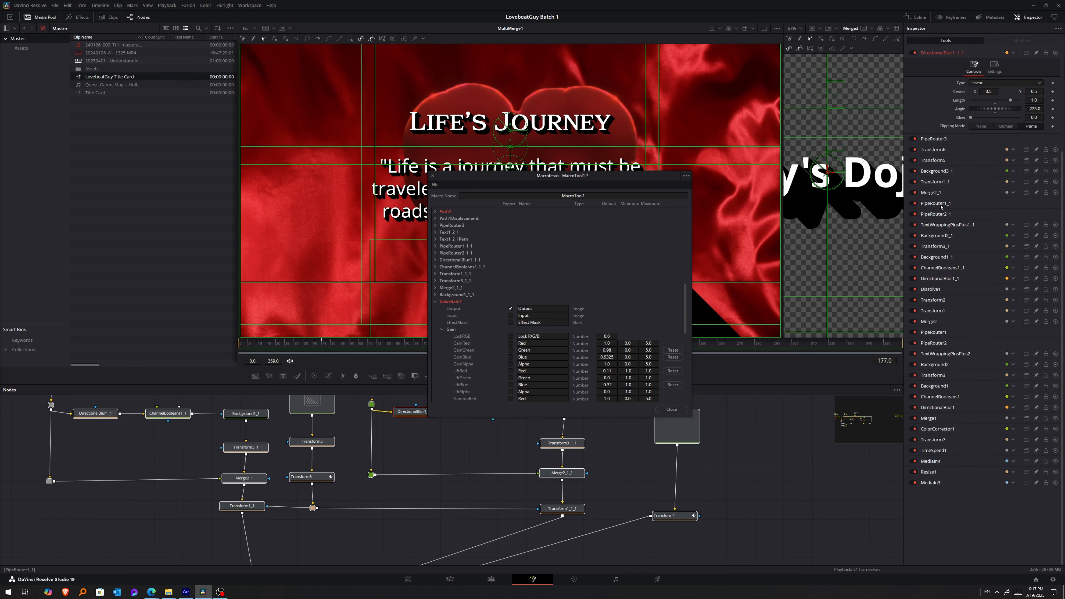
Name the macro TheDojo.
left_click_drag(601, 175, 640, 187)
left_click(628, 208)
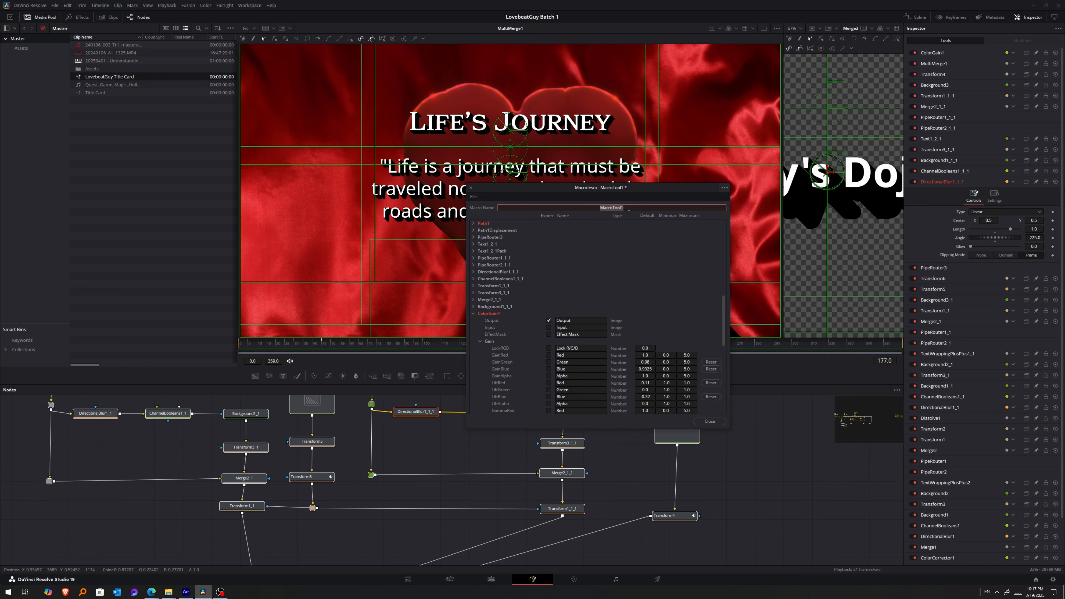
type("TheDojo")
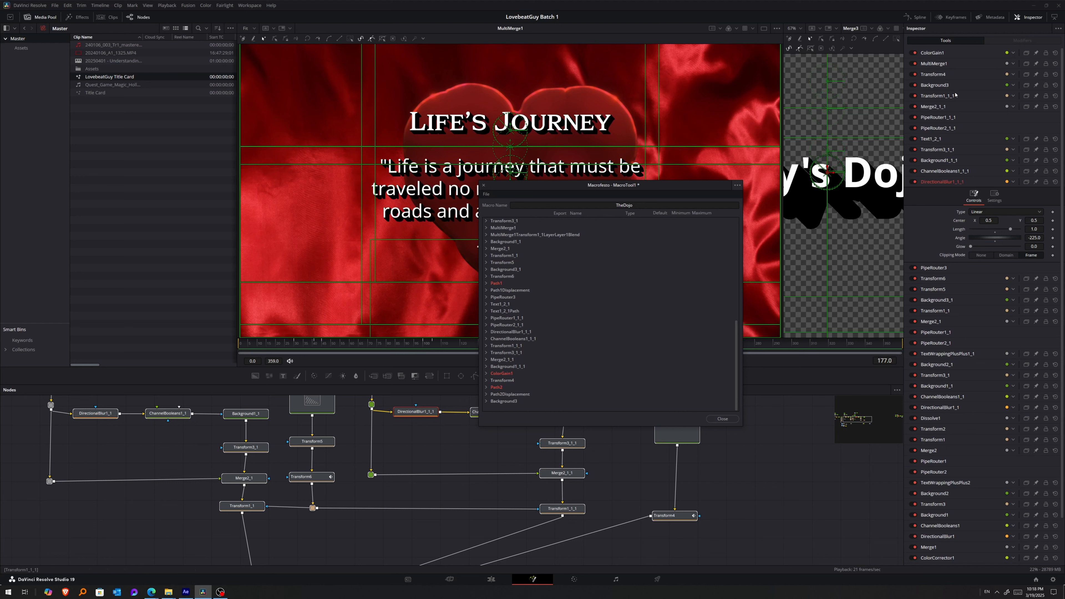
Check the author text node Text1_2_1 and expand it in the macro editor, collapsing its Image parameters to reach the Text parameters.
left_click(935, 140)
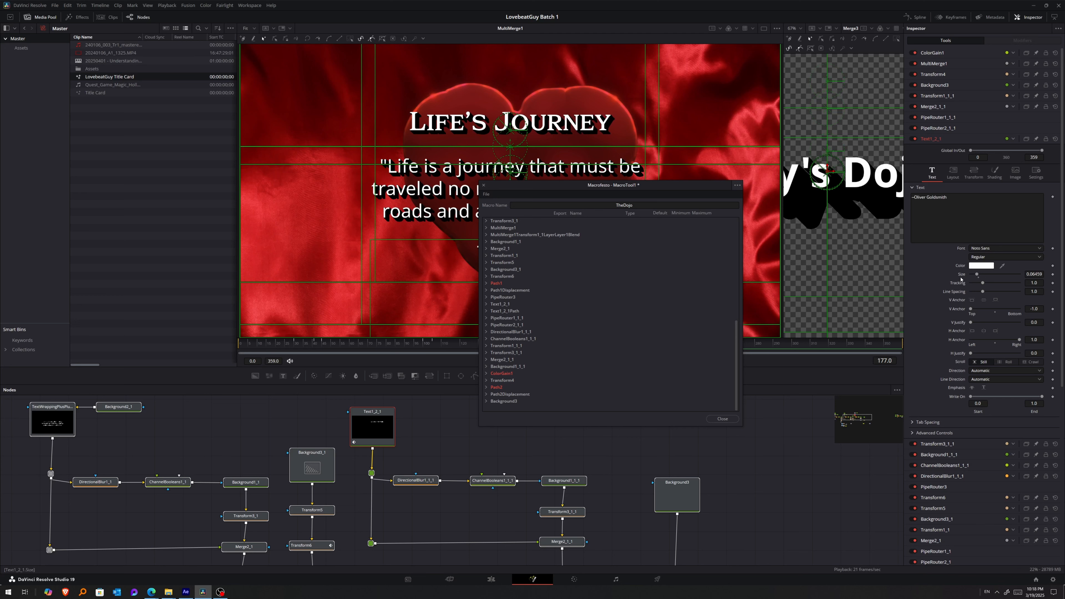
scroll(961, 284, "down", 3)
scroll(493, 349, "up", 2)
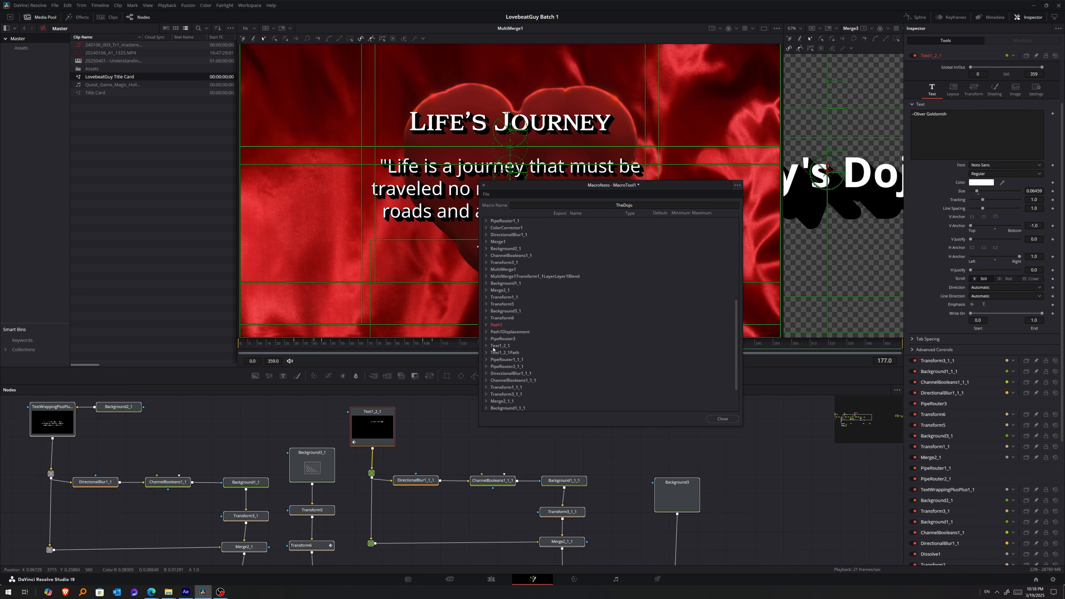
left_click(486, 347)
scroll(520, 287, "down", 6)
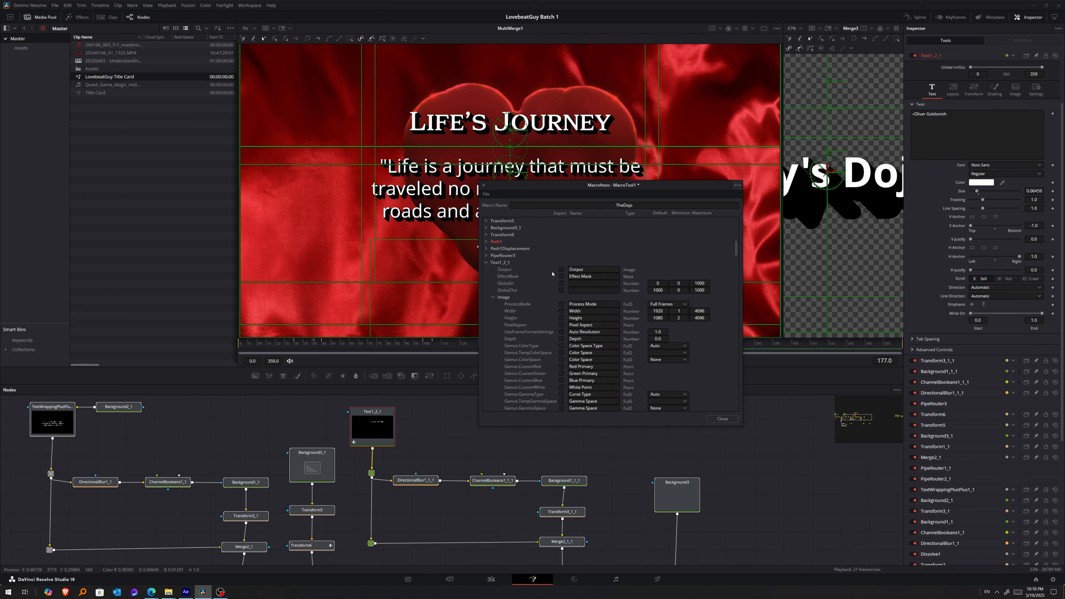
left_click(493, 255)
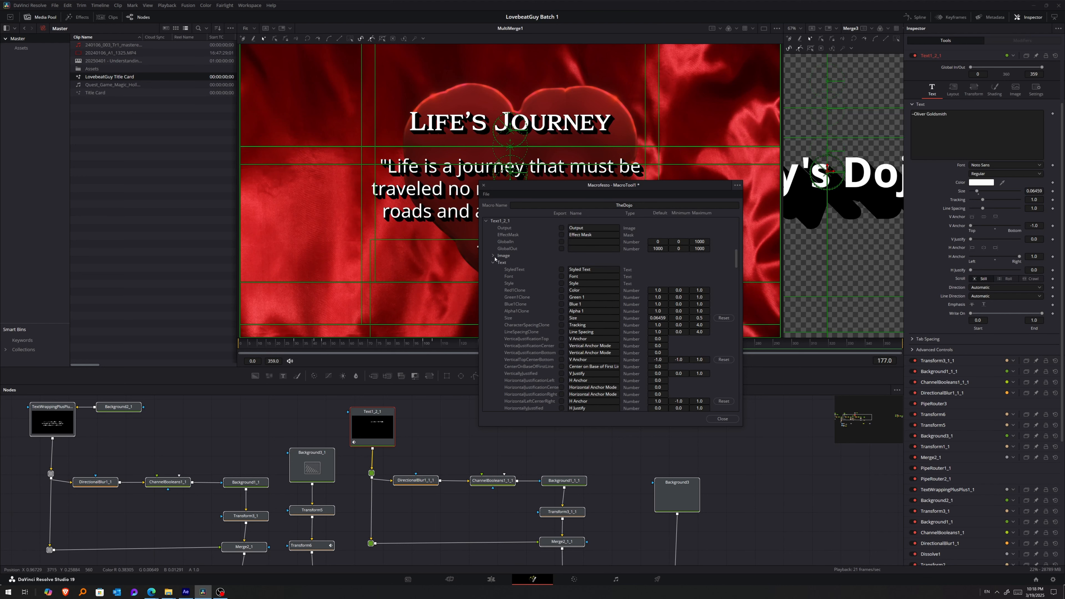
scroll(545, 264, "down", 1)
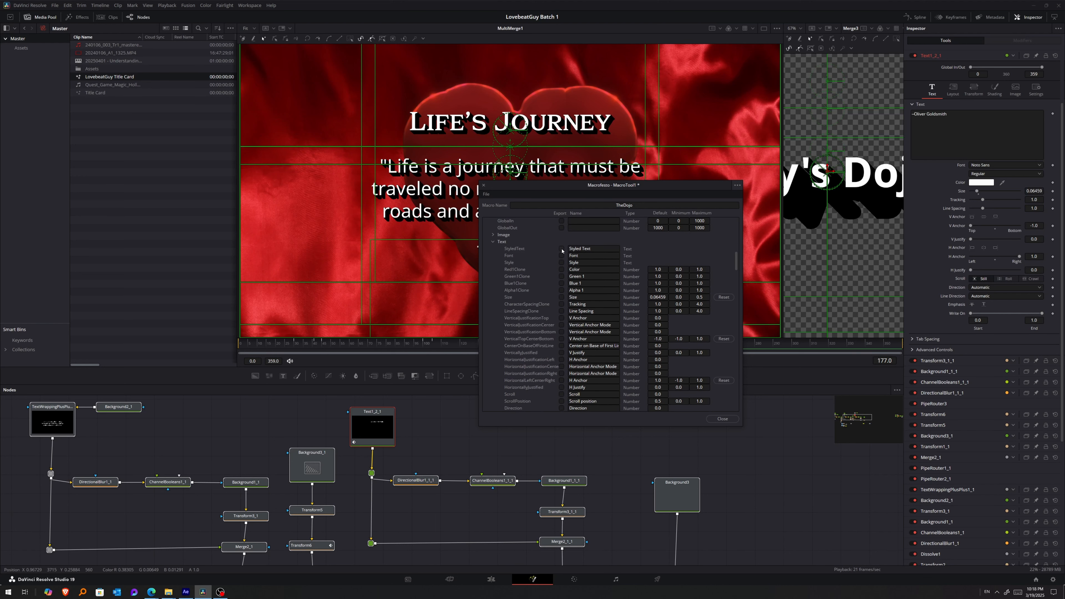
Expose Styled Text, Font and Style of Text1_2_1 in the macro and name the Styled Text control Author.
left_click(562, 283)
left_click(562, 276)
left_click(561, 249)
left_click(561, 277)
double_click(585, 248)
type("Author")
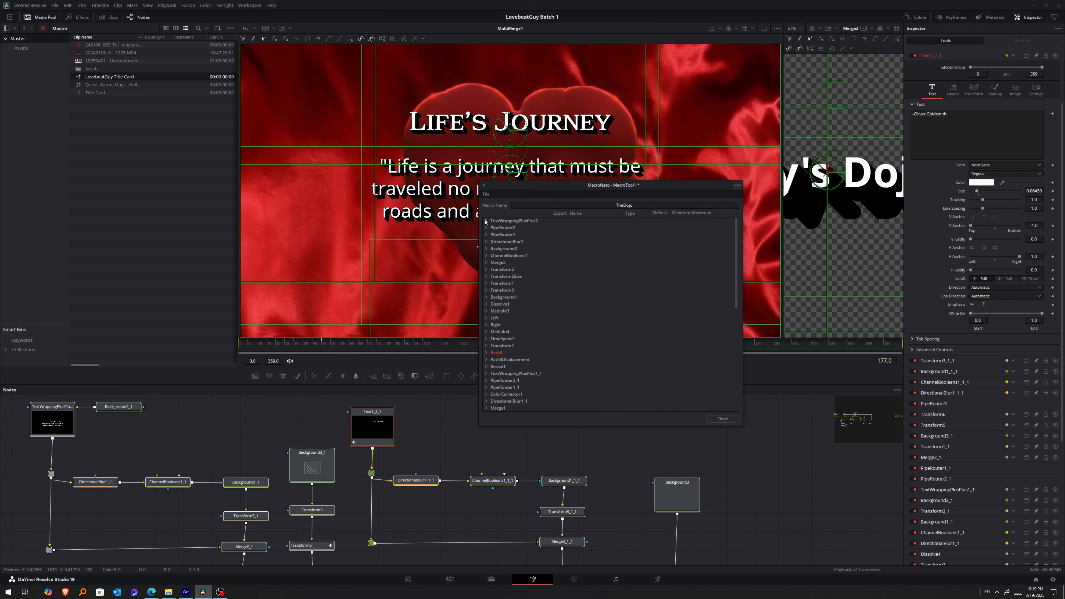
Expose Font, Style and Text of TextWrappingPlusPlus2 in the macro and name its text control The Title.
left_click(486, 222)
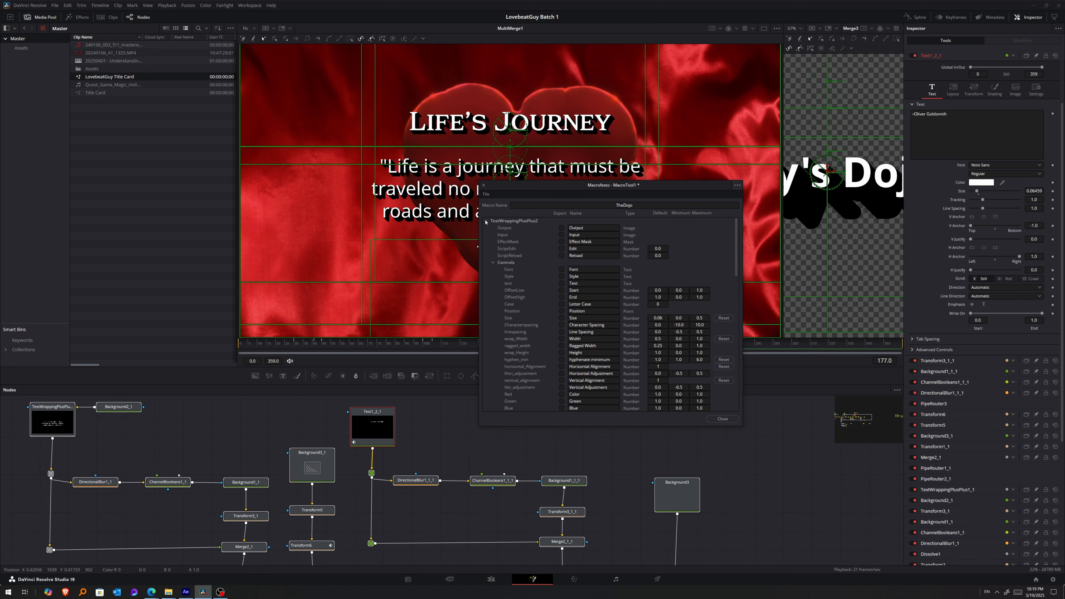
left_click(562, 270)
left_click(561, 277)
double_click(588, 284)
left_click(592, 270)
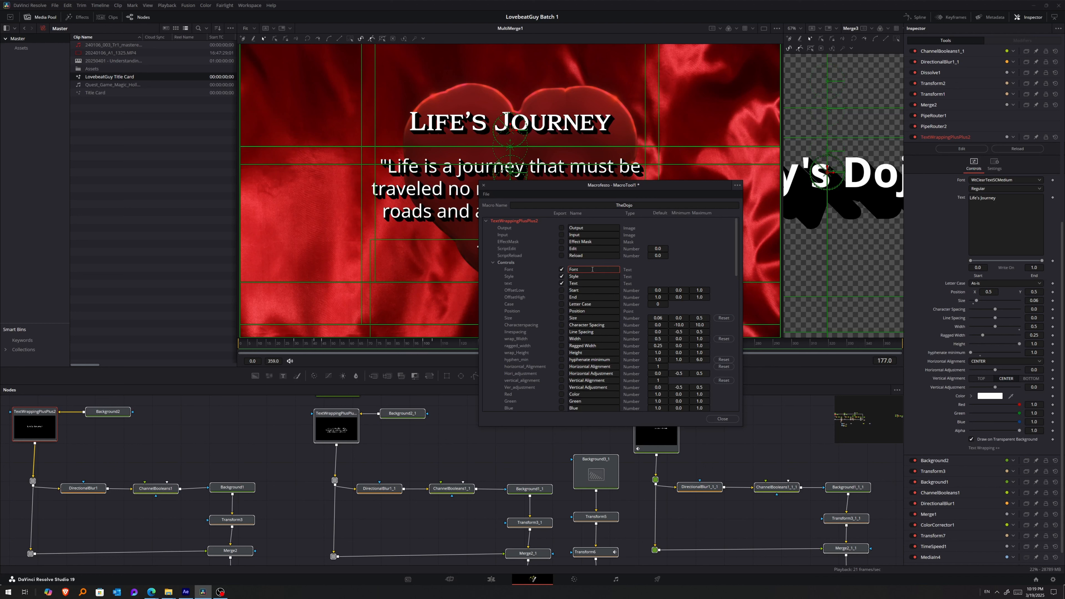
double_click(594, 282)
left_click(487, 222)
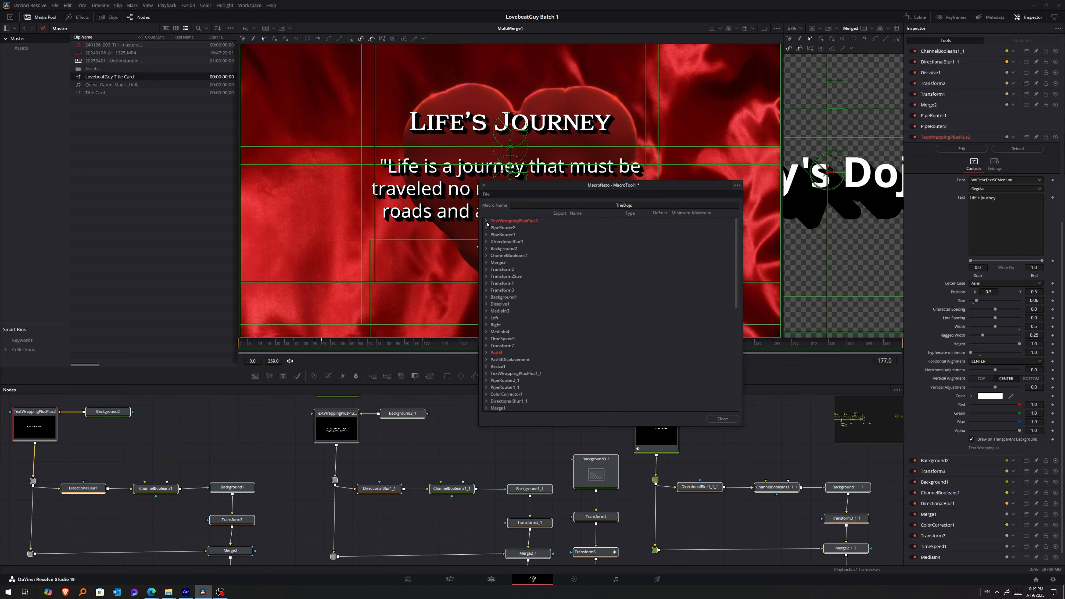
Expose Font, Style and Text of TextWrappingPlusPlus1_1 in the macro and name its text control The Quote.
left_click(487, 373)
scroll(512, 370, "down", 3)
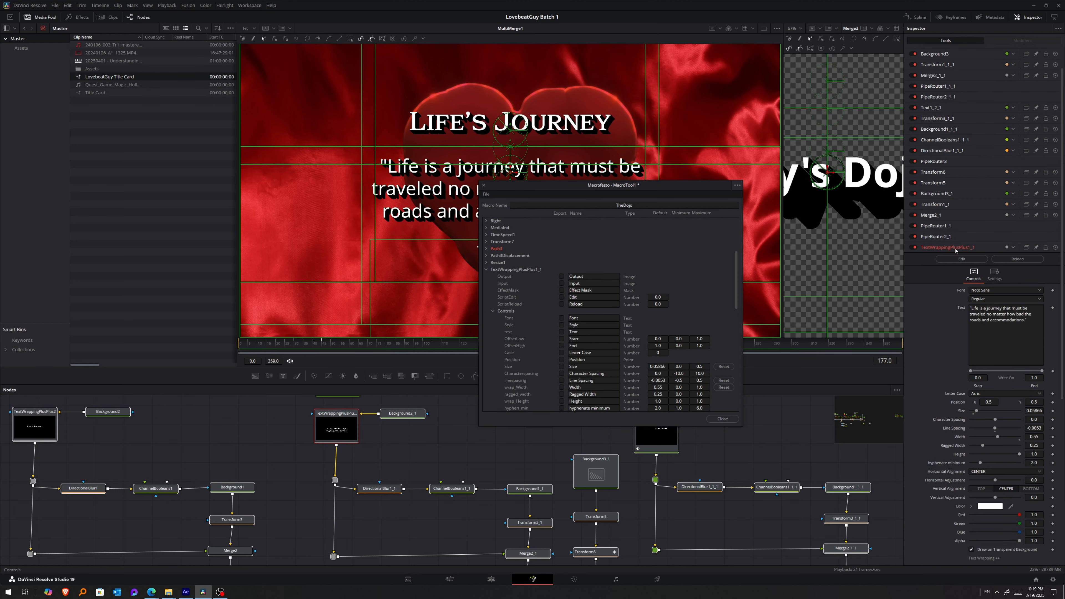
left_click(561, 317)
left_click(561, 325)
left_click(562, 332)
left_click(591, 332)
left_click(592, 333)
type("The Quote")
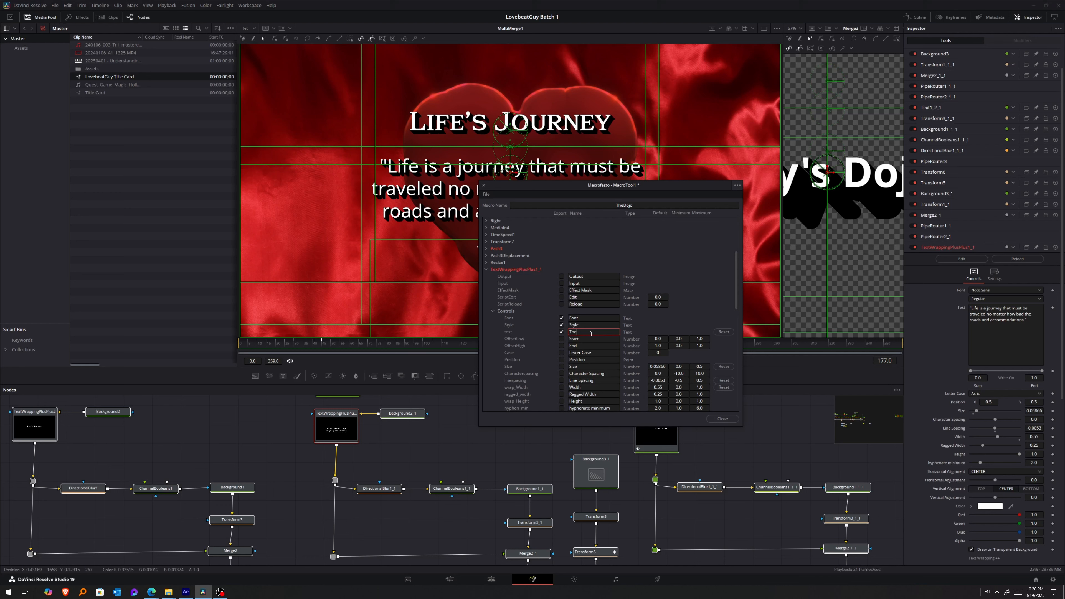
left_click_drag(669, 190, 778, 201)
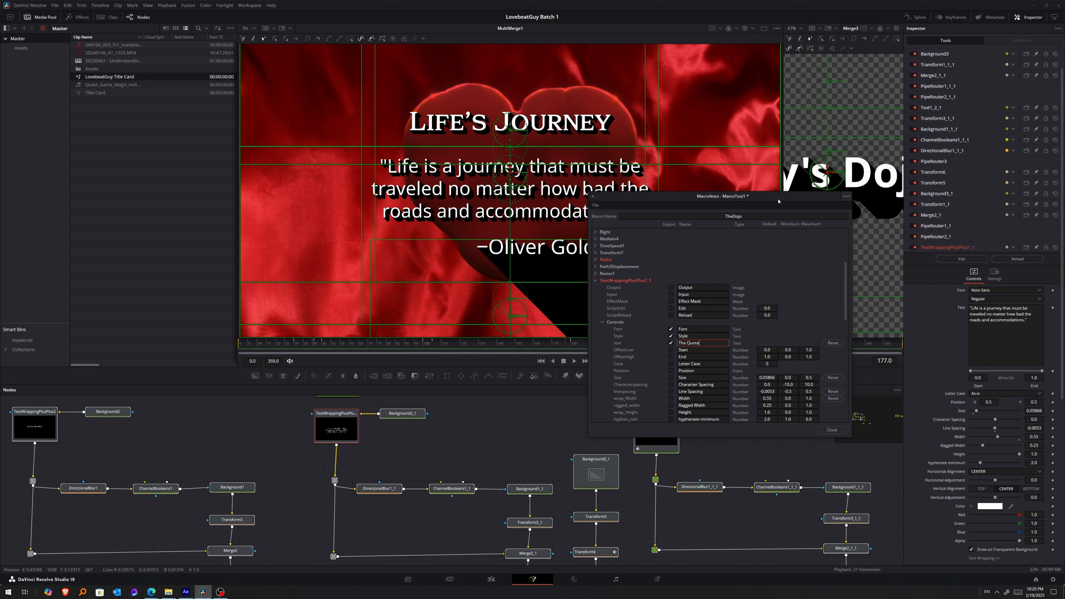
left_click_drag(778, 201, 765, 206)
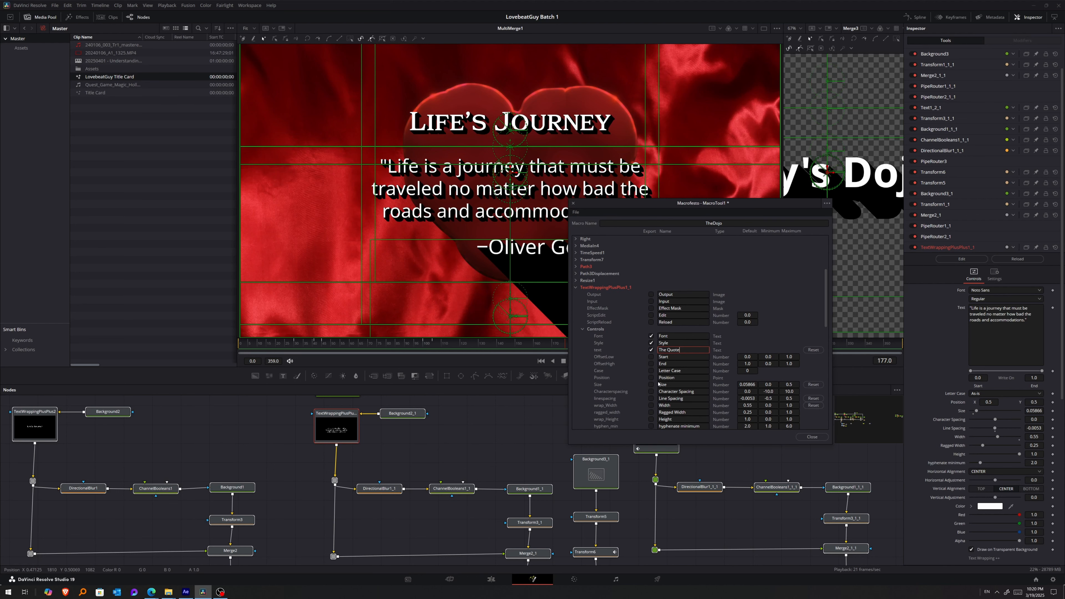
key("Tab")
left_click(579, 213)
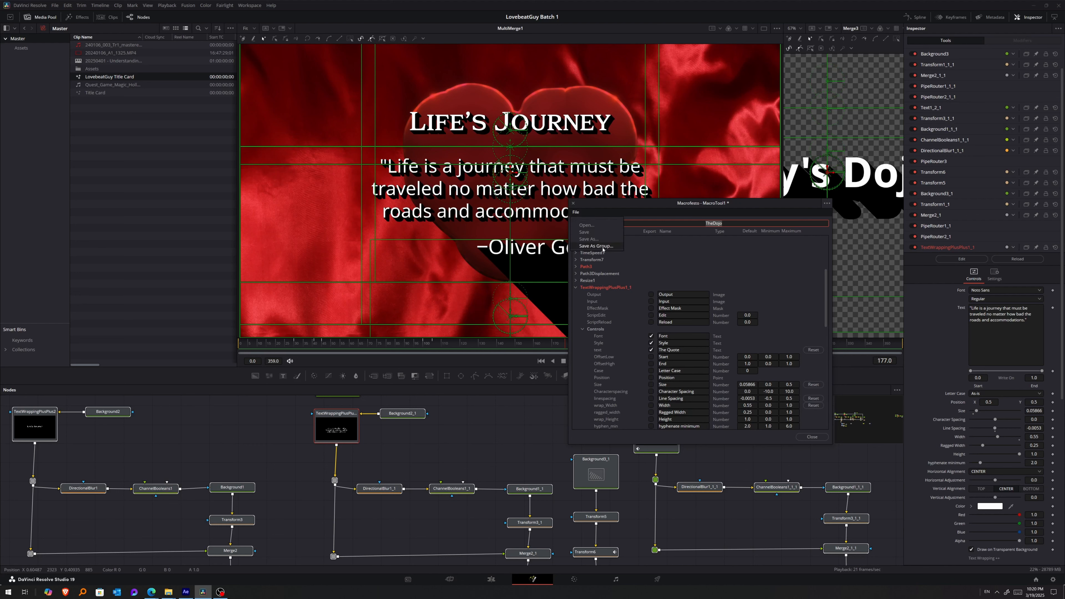
left_click(827, 204)
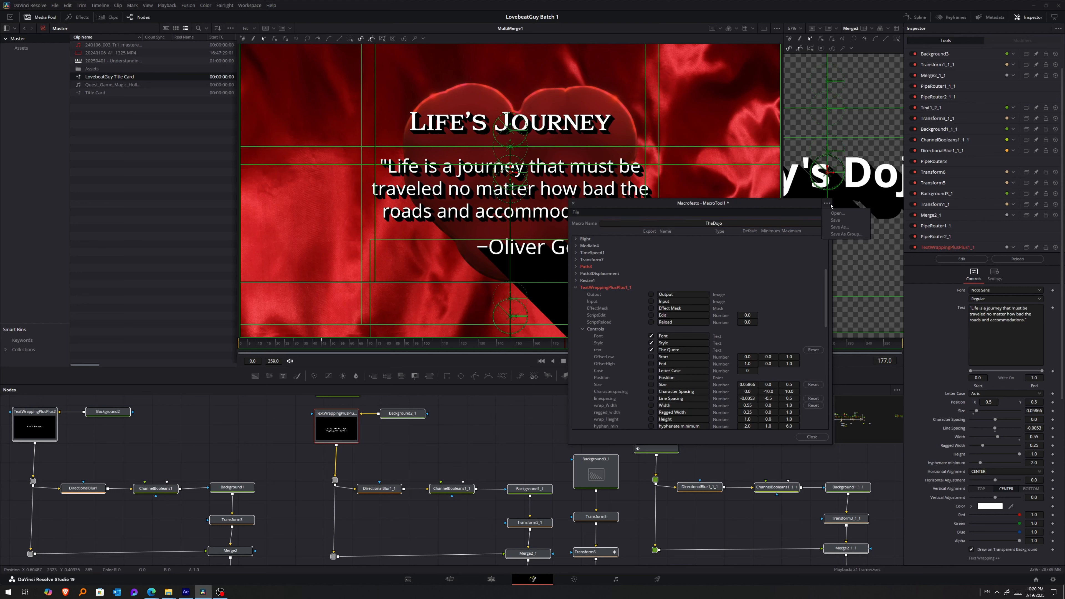
left_click(835, 235)
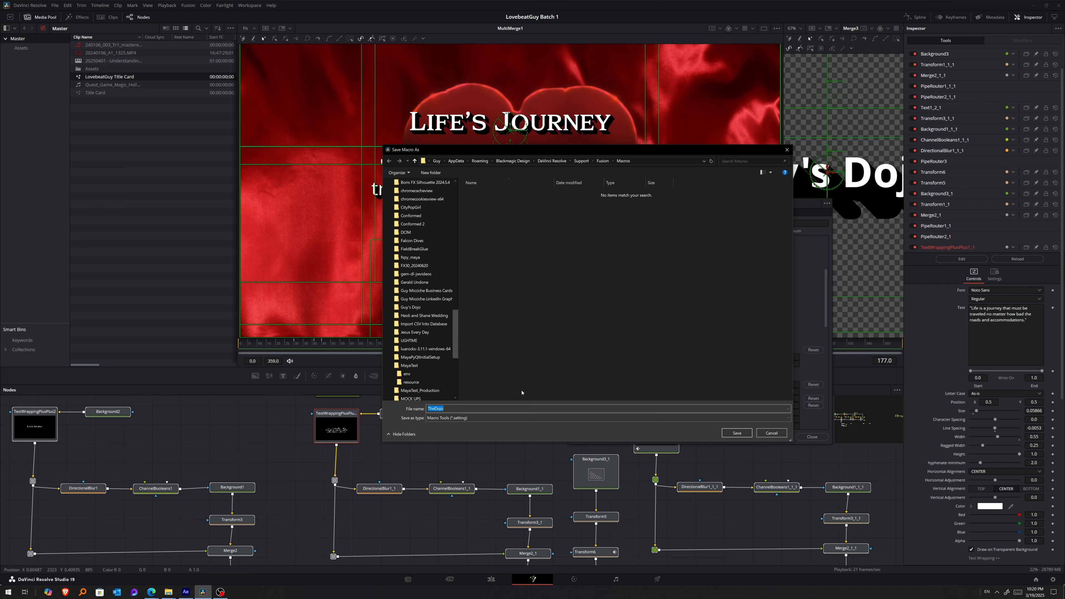
left_click(644, 161)
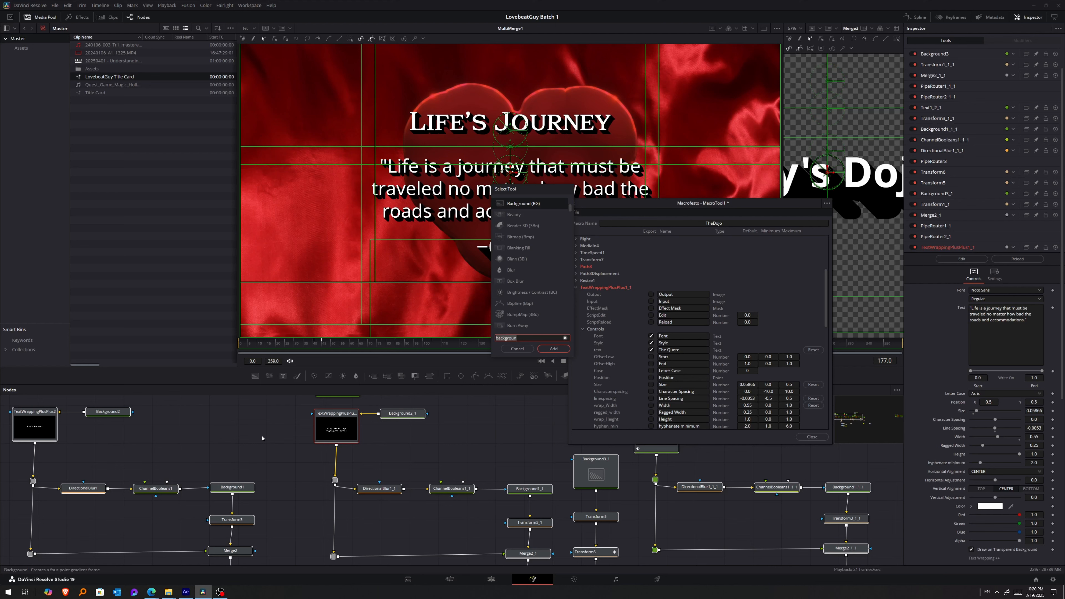
key("Escape")
Save the macro as a group named TheDojo in the Fusion\Templates\Edit\Generators\GEM folder.
left_click(827, 203)
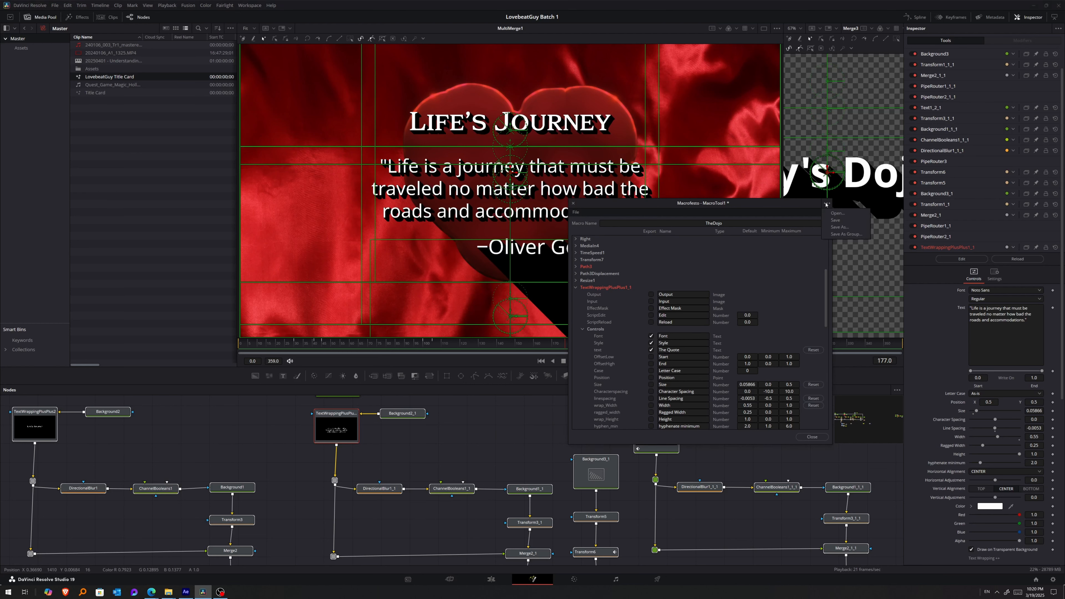
left_click(835, 234)
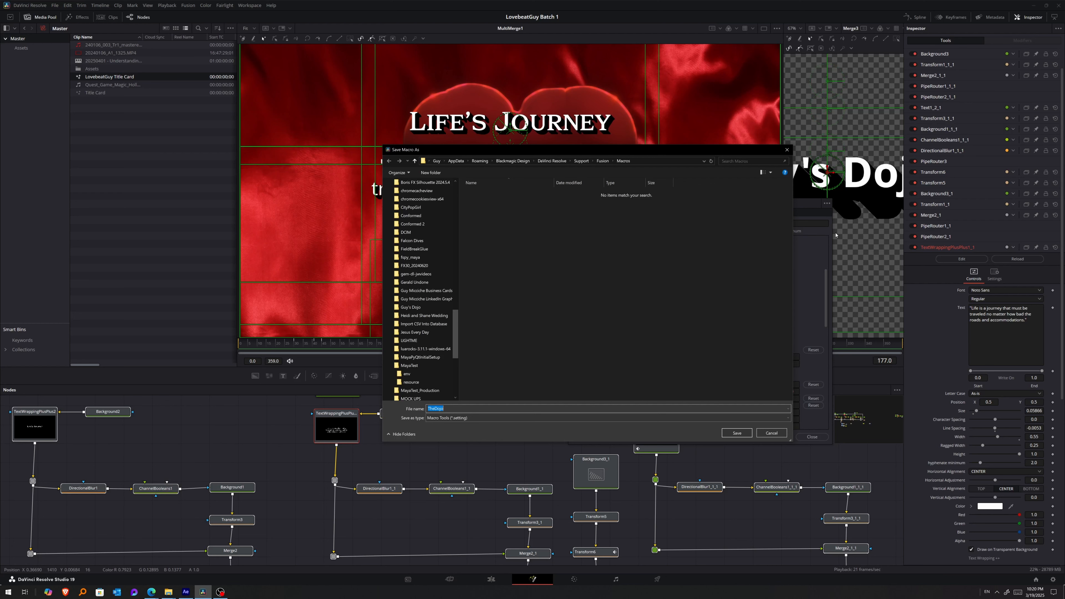
left_click(603, 161)
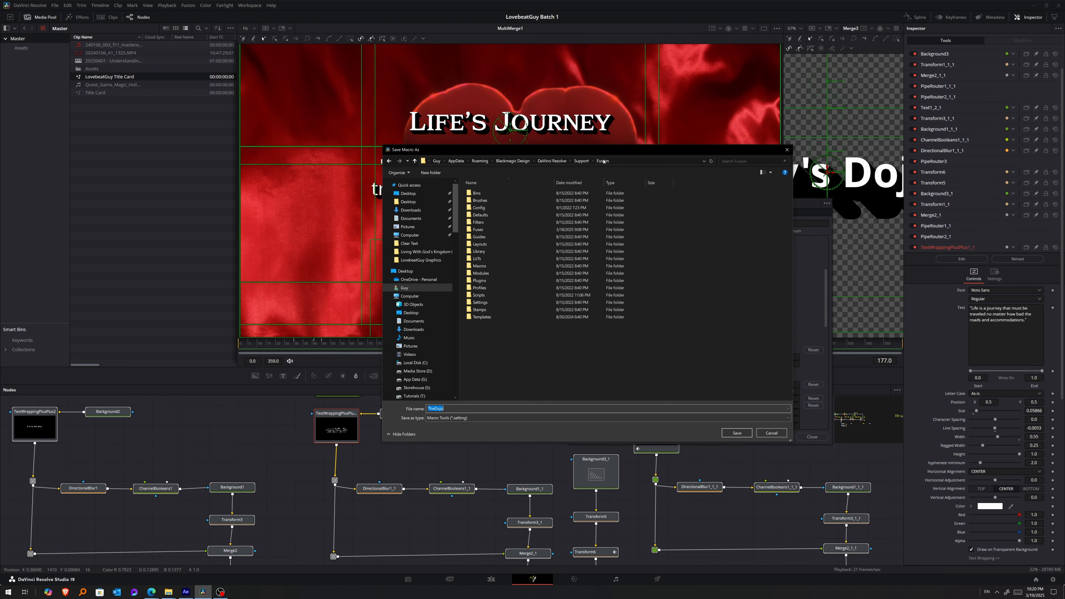
double_click(476, 317)
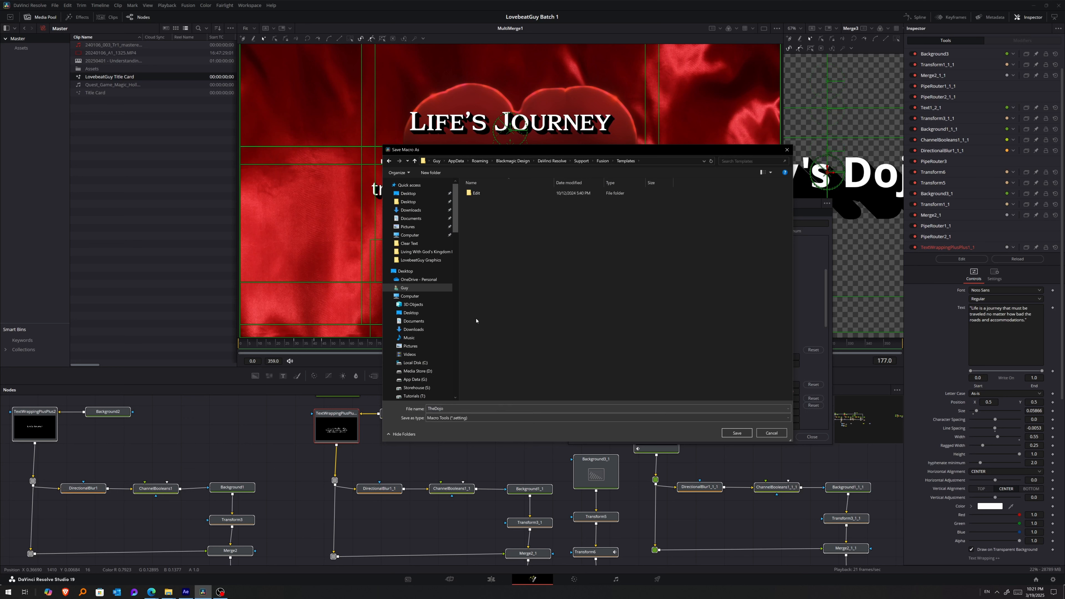
double_click(479, 193)
double_click(478, 201)
left_click(479, 197)
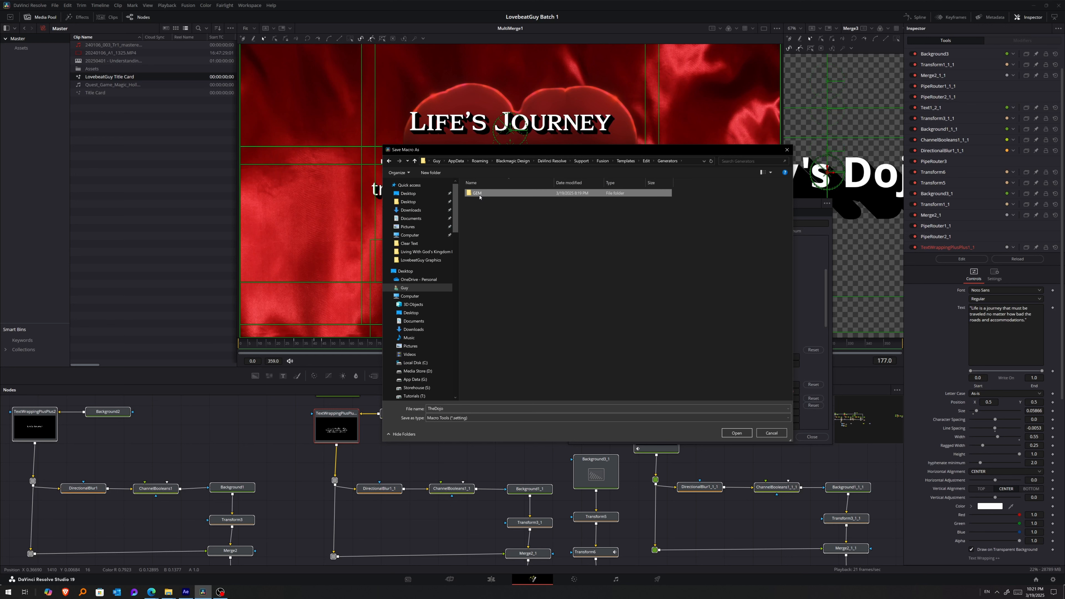
double_click(480, 197)
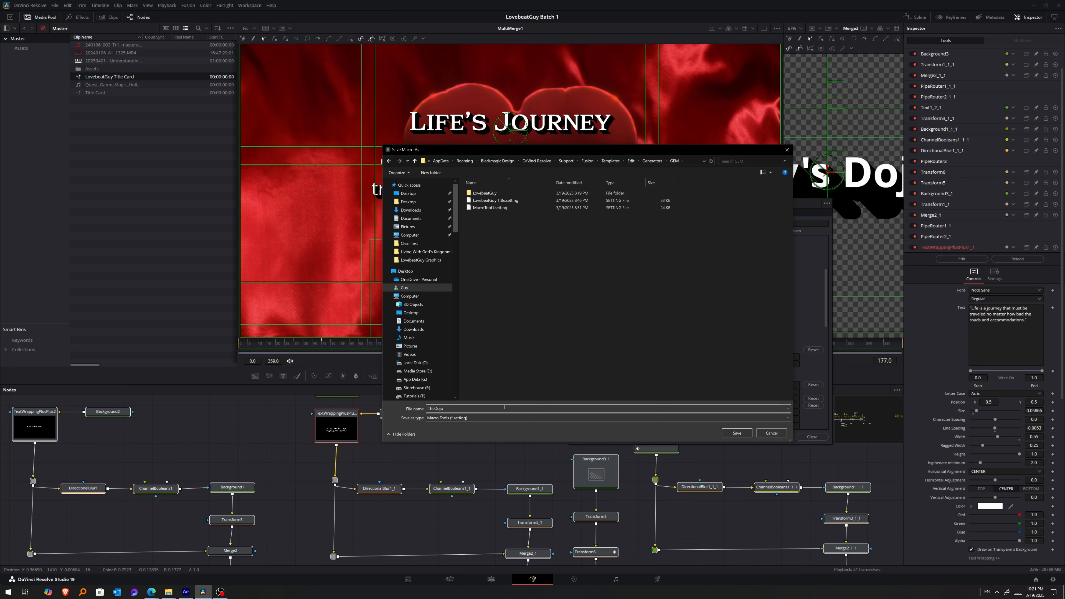
left_click(694, 162)
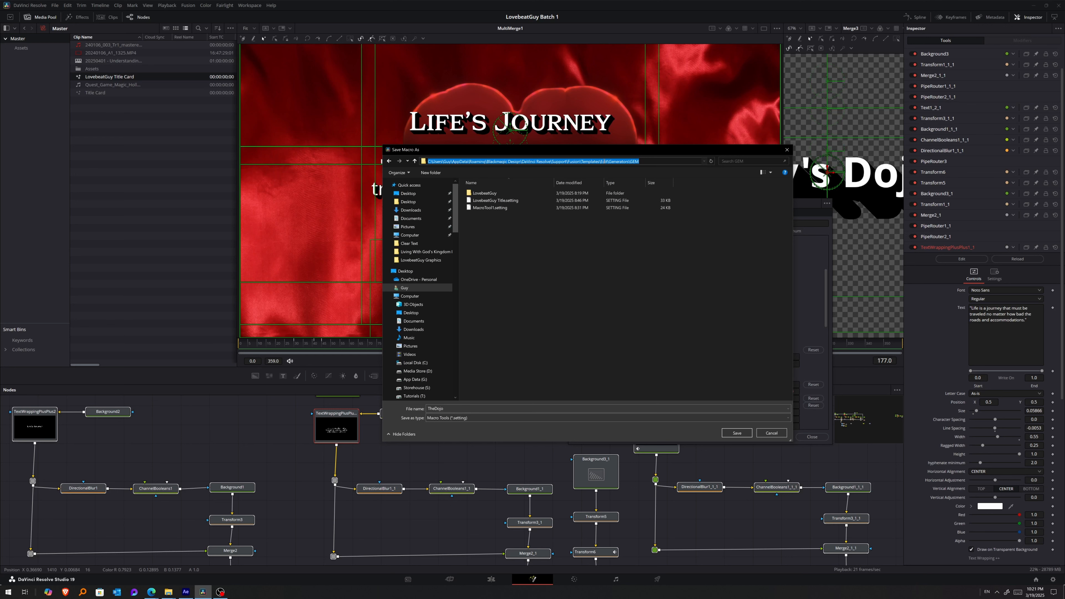
left_click_drag(639, 162, 628, 161)
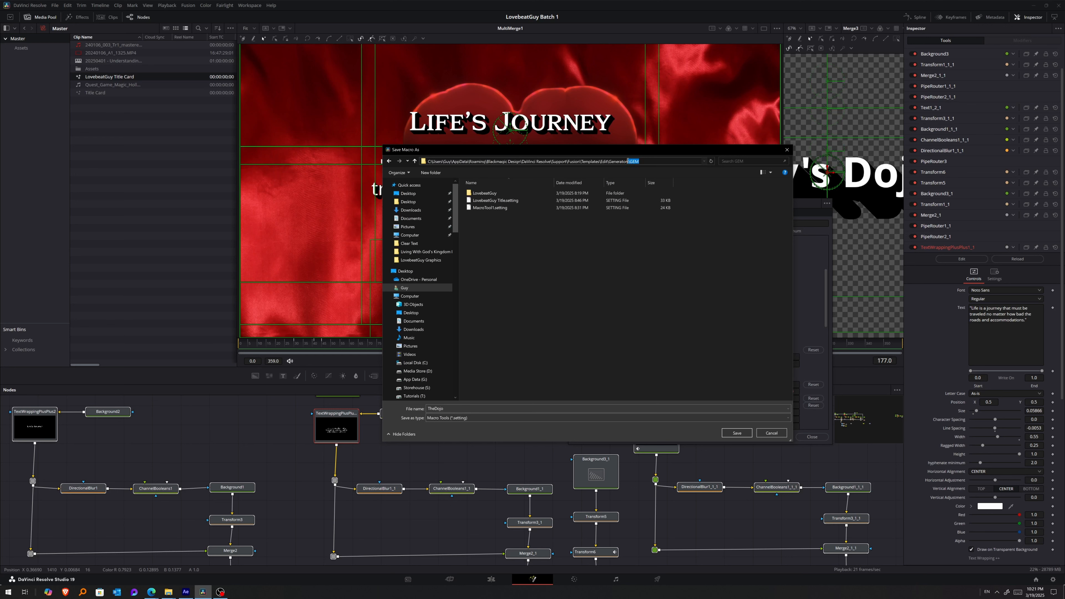
left_click(727, 401)
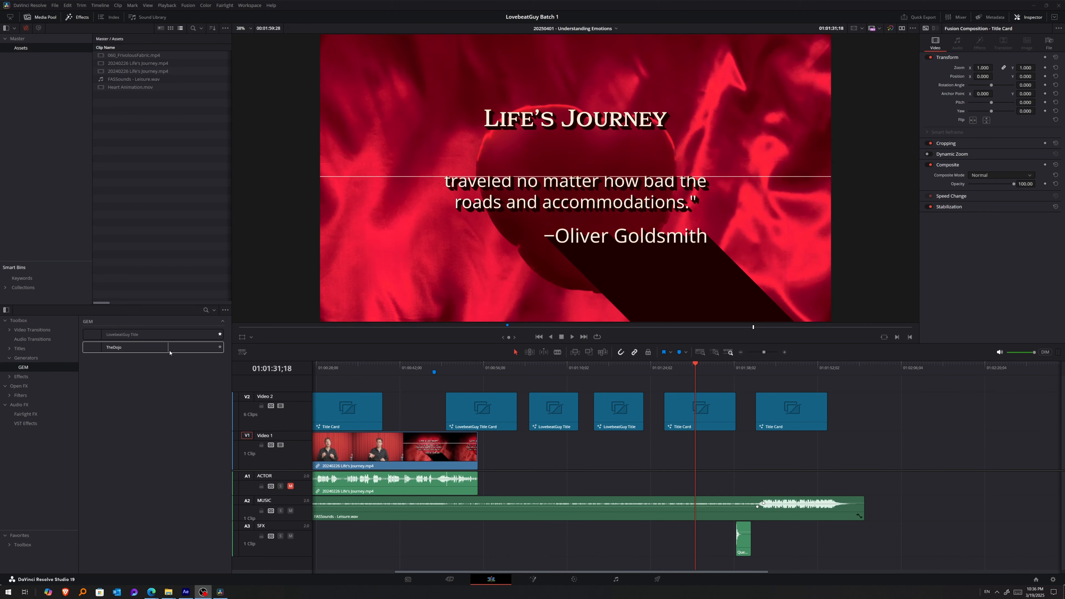
Place the TheDojo generator on Video 2 after the last title card and select it at the playhead for inspection.
left_click_drag(153, 352, 875, 409)
left_click(890, 370)
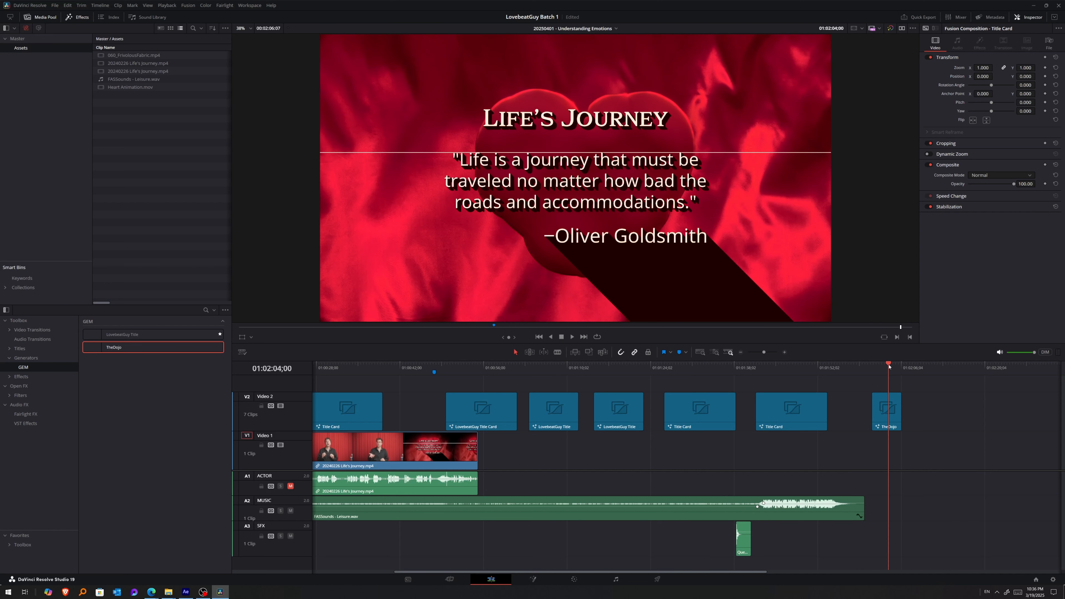
left_click(892, 407)
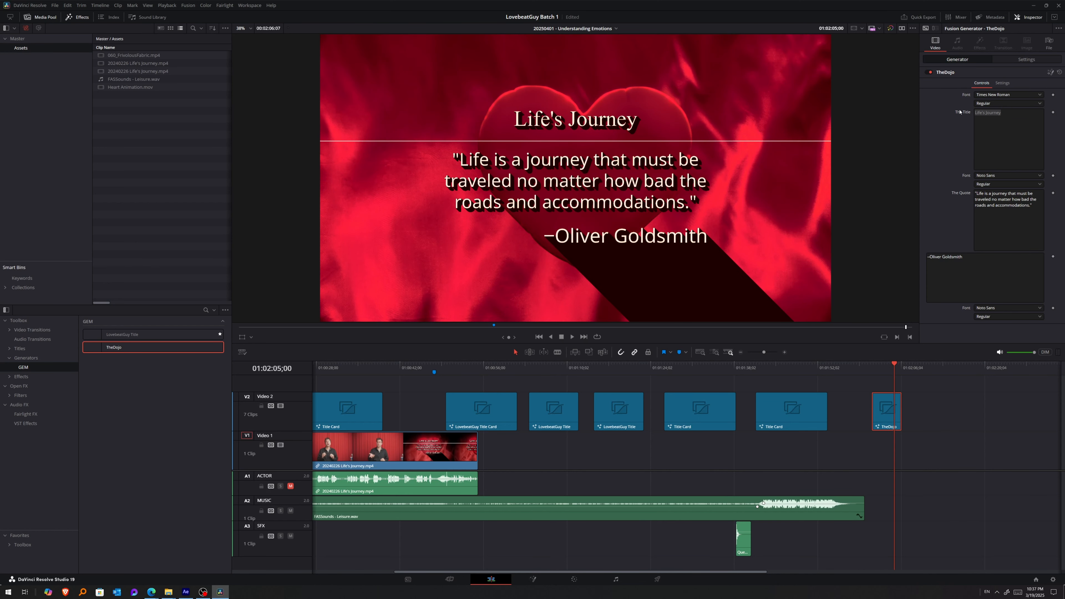
Test the exposed text controls by appending "adfadf" to the author line, "adf" to The Title and "adfadf" to The Quote.
left_click(992, 150)
left_click(1029, 212)
left_click(989, 263)
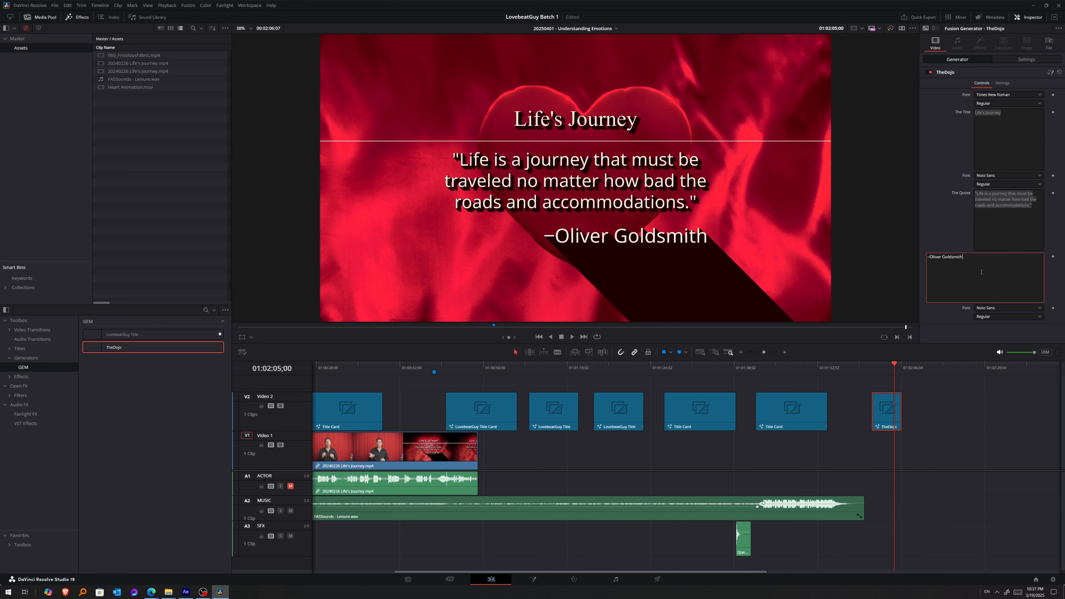
type("adfadf")
left_click(1016, 114)
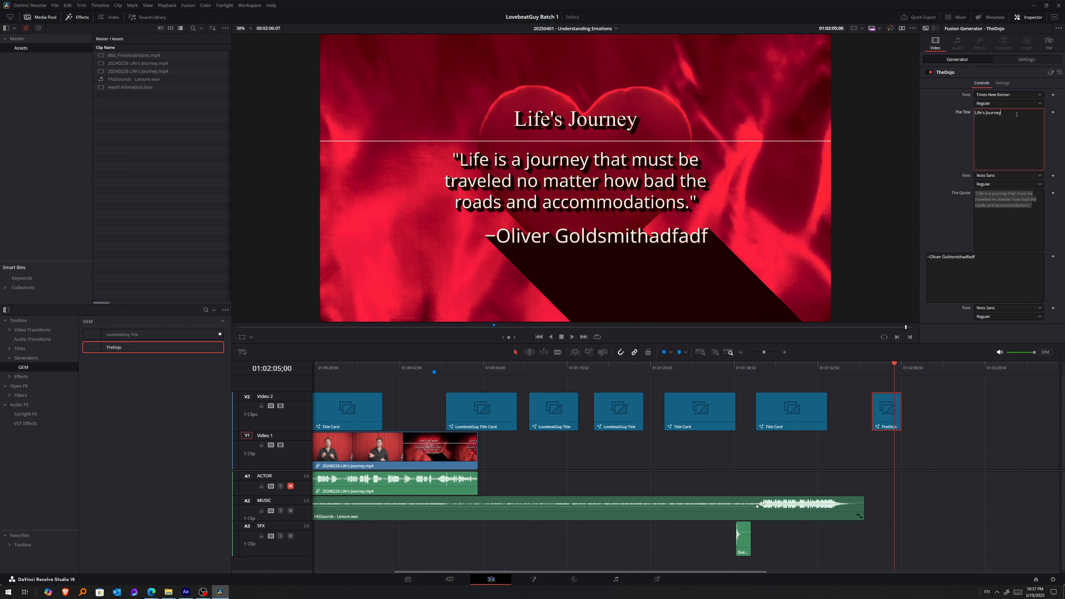
type("adf")
left_click(1005, 211)
type("adfadf")
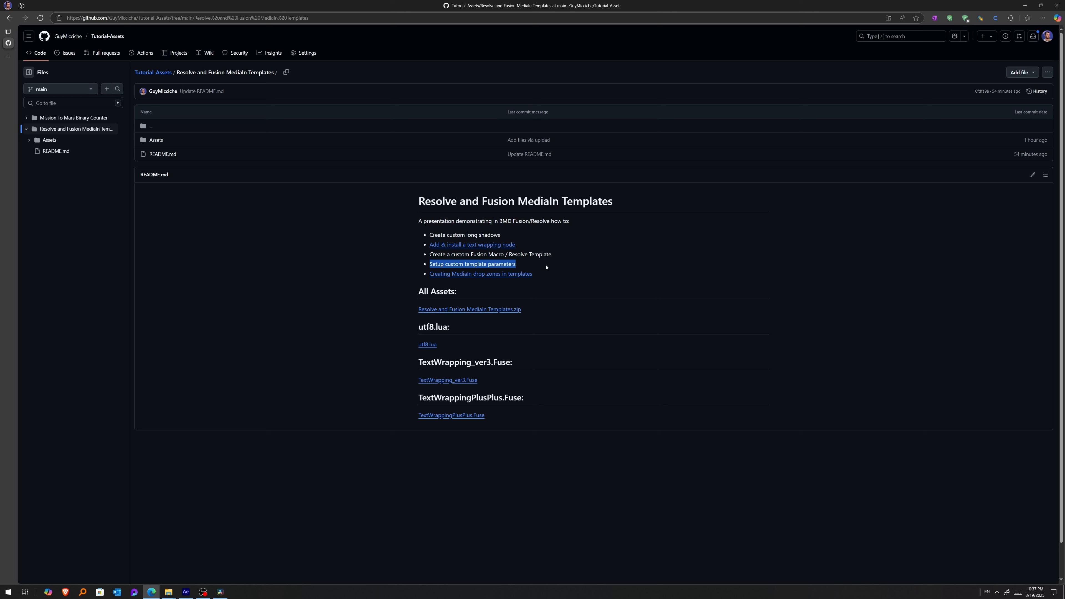
Switch to the GitHub README in the browser and open its "Creating MediaIn drop zones in templates" link.
left_click(554, 274)
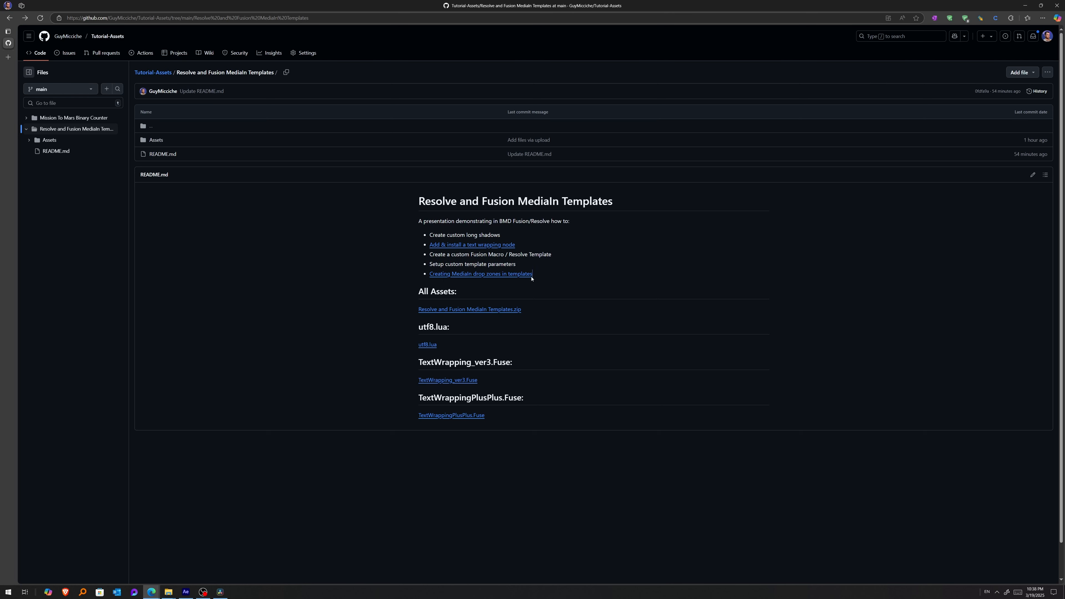
left_click_drag(531, 278, 429, 279)
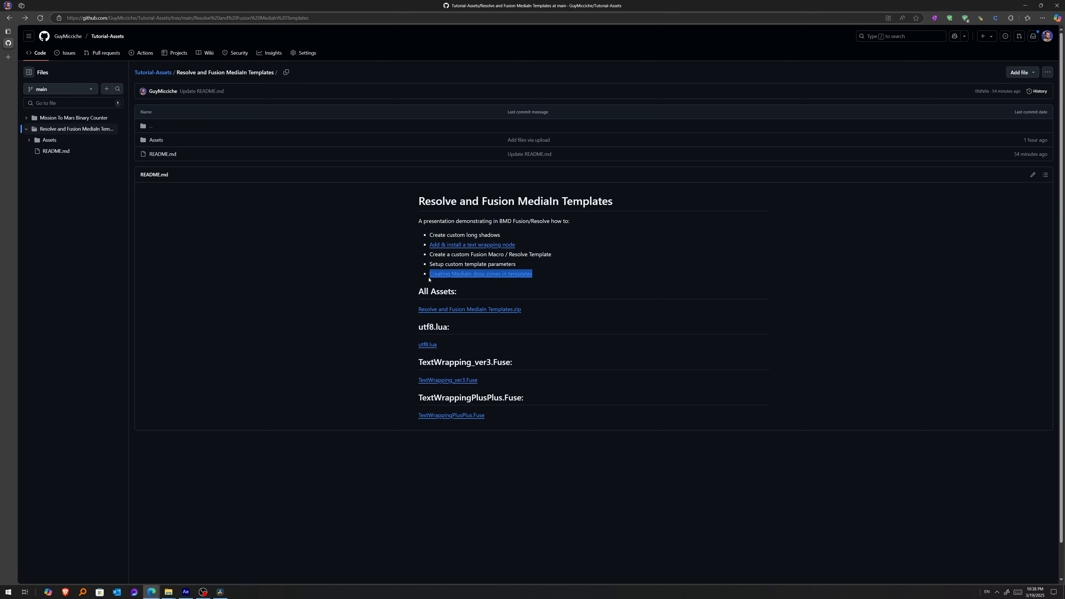
left_click(567, 275)
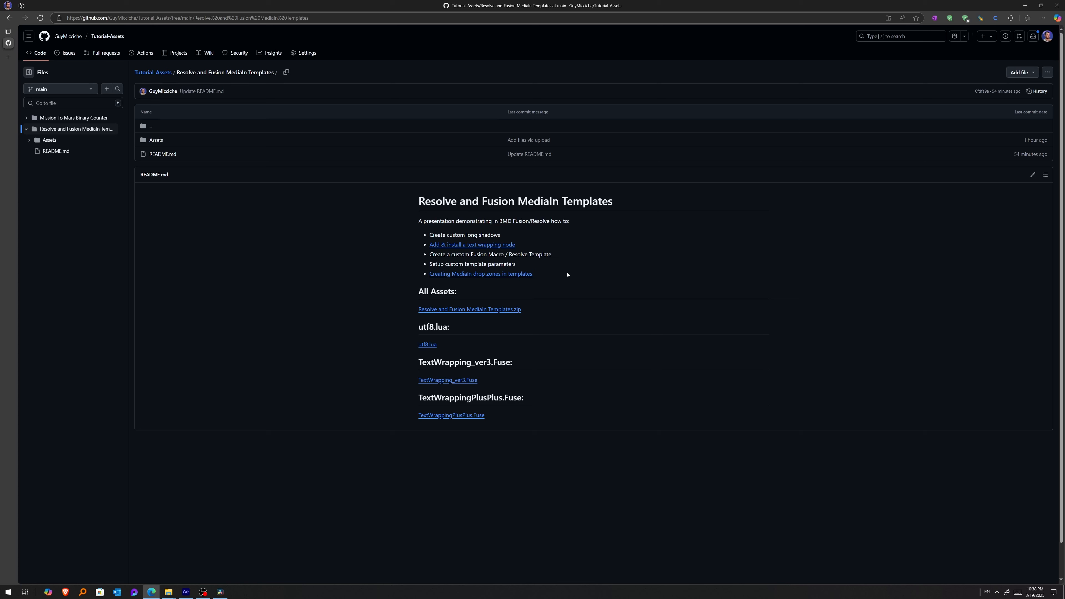
left_click(491, 275)
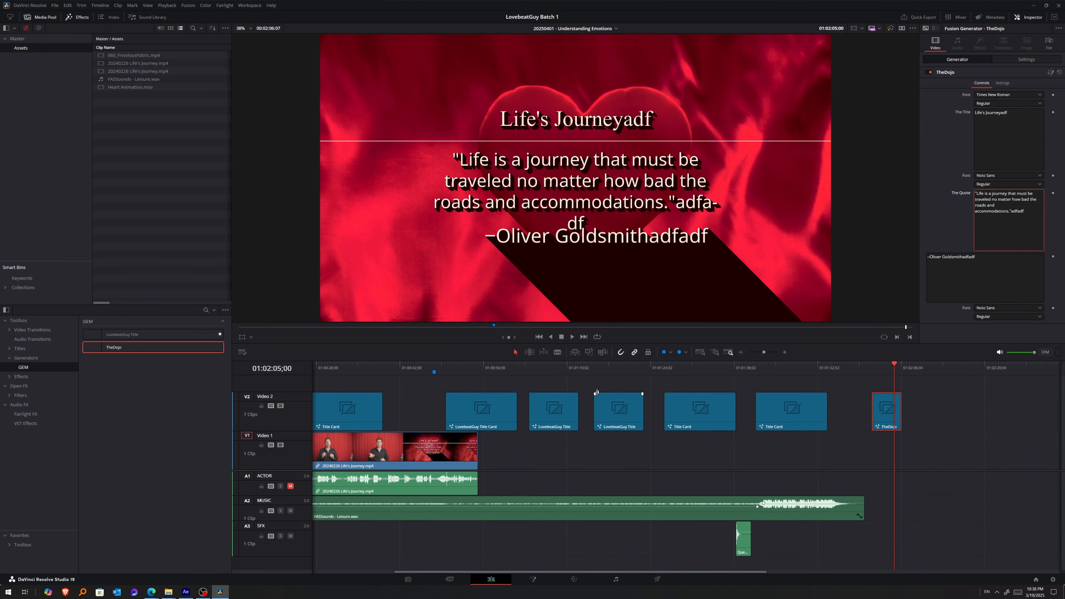
Delete the TheDojo test clip from the Resolve timeline.
key("Delete")
Save the project and open the second-to-last Title Card clip on Video 2 in Fusion.
left_click(727, 399)
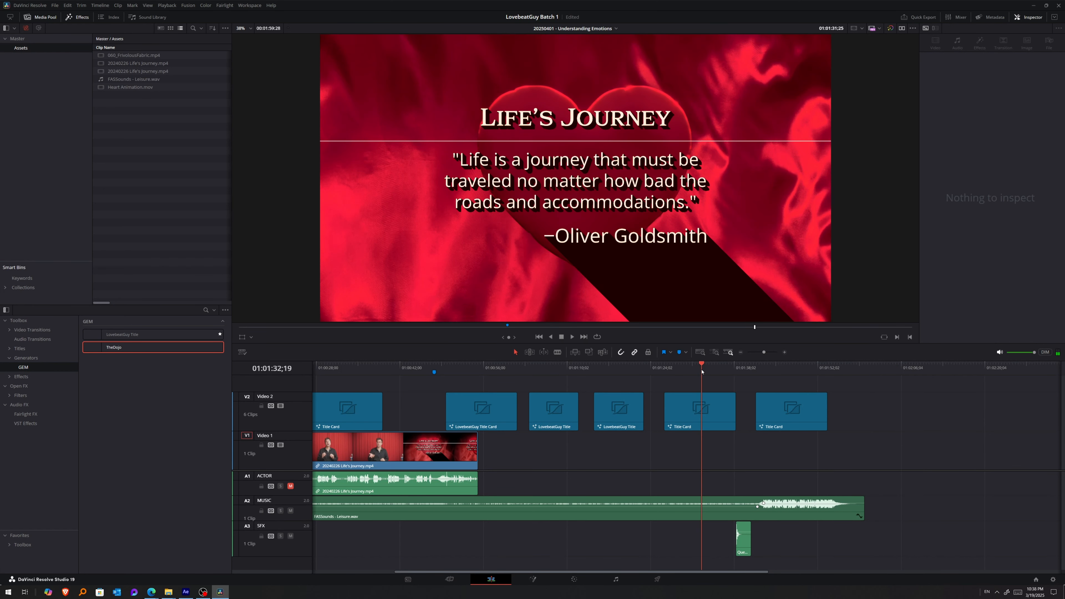
key("ctrl+s")
left_click(534, 580)
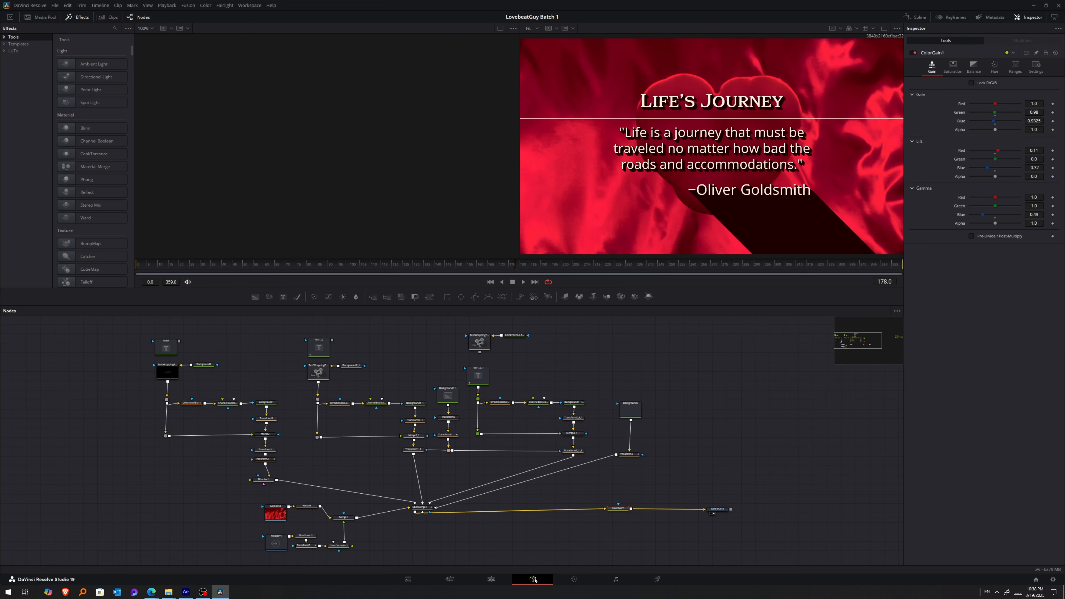
Select every node except MediaOut1 and create a macro from them named TheDojo.
left_click_drag(142, 362, 666, 558)
left_click_drag(141, 361, 672, 550)
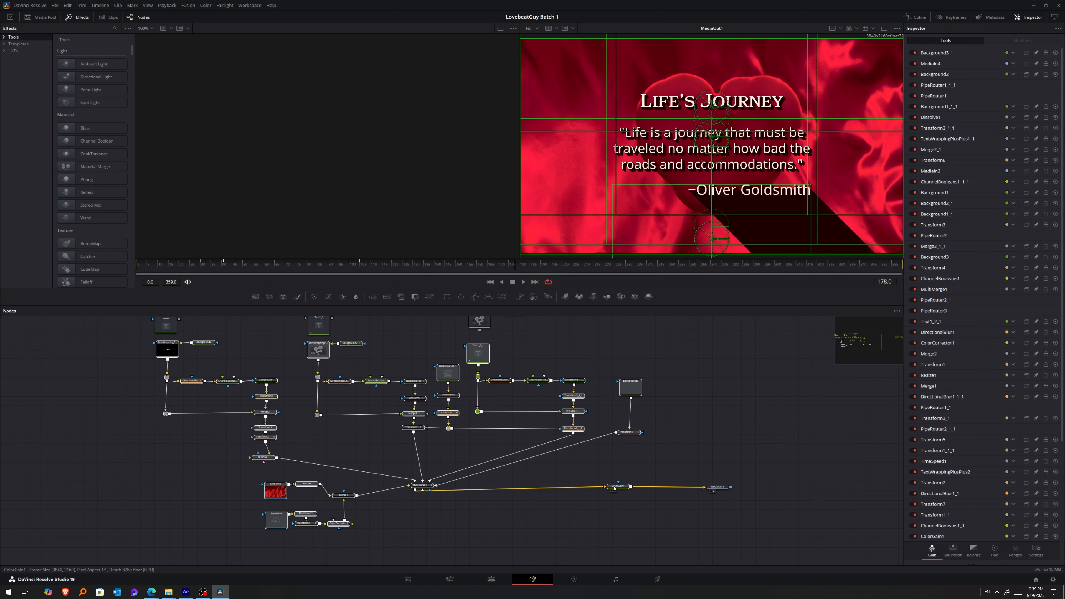
right_click(617, 487)
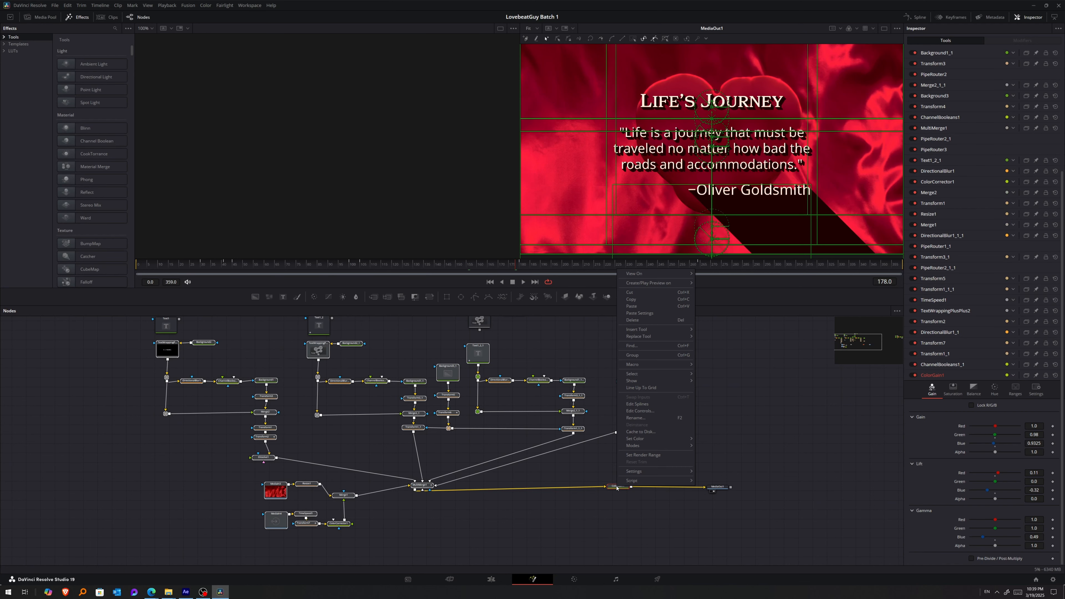
mouse_move(633, 365)
left_click(717, 365)
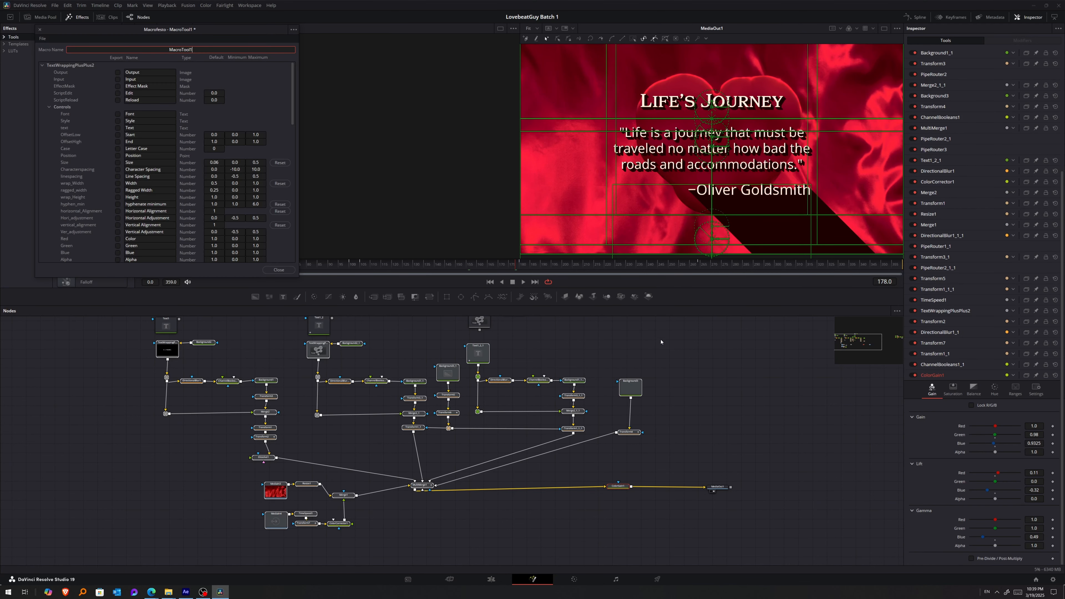
left_click_drag(695, 227, 554, 227)
type("TheDojo")
key("Return")
Mark the Font and Style controls of TextWrappingPlusPlus2 for export in the macro.
left_click(597, 294)
left_click(596, 300)
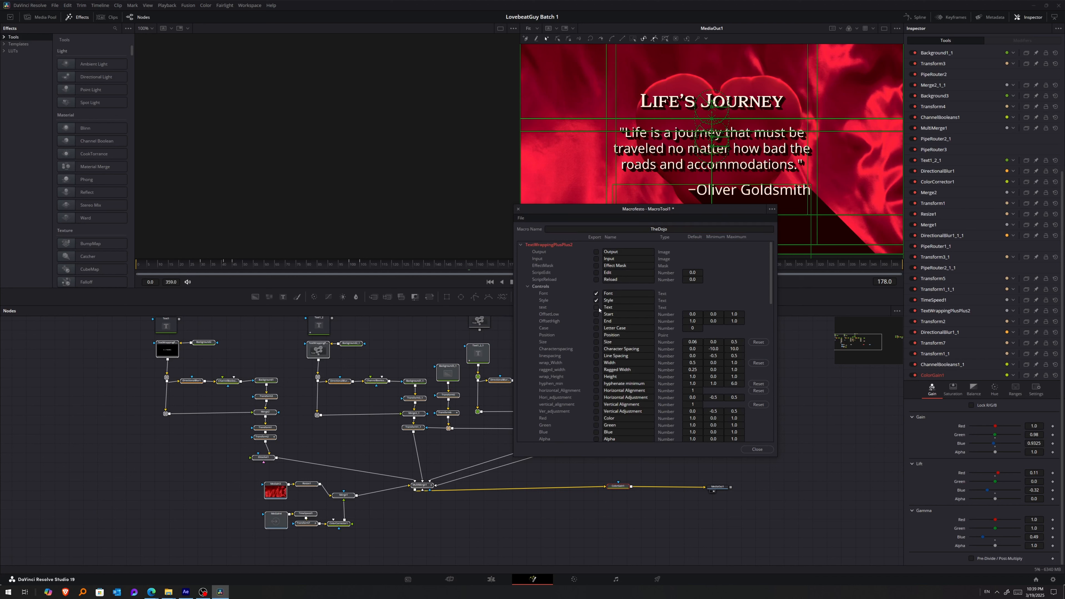
left_click(521, 246)
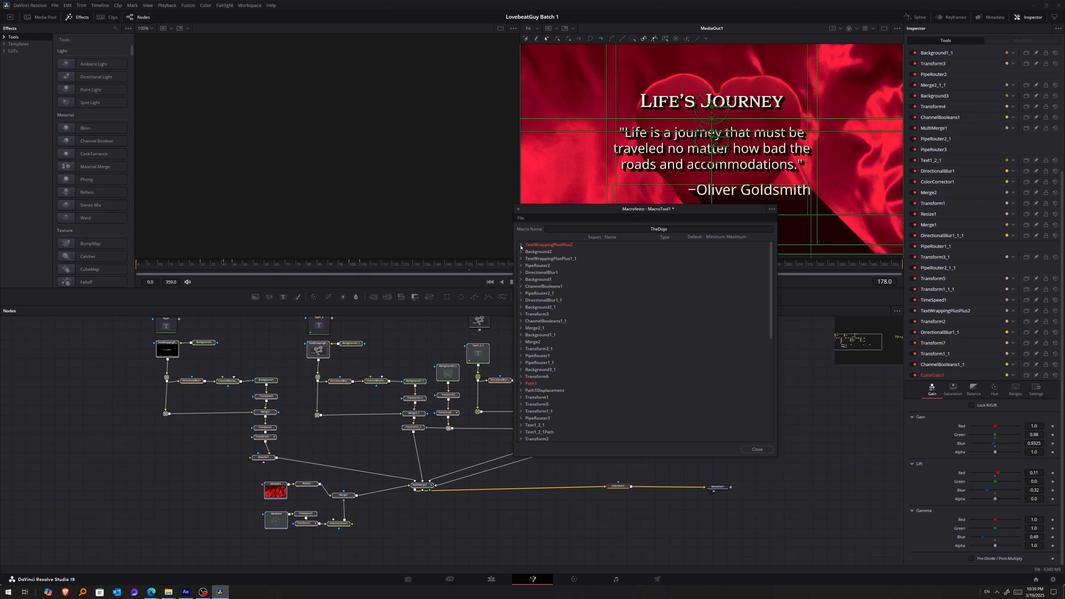
Check ColorGain1's Output export and mark the Font control of TextWrappingPlusPlus1_1 for export.
scroll(529, 275, "down", 10)
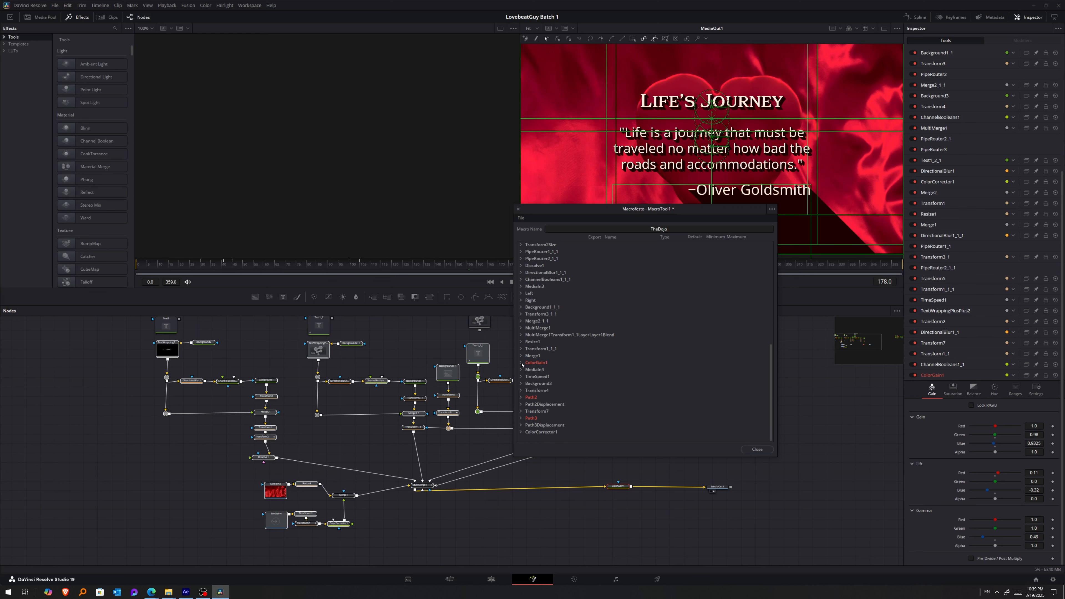
left_click(521, 362)
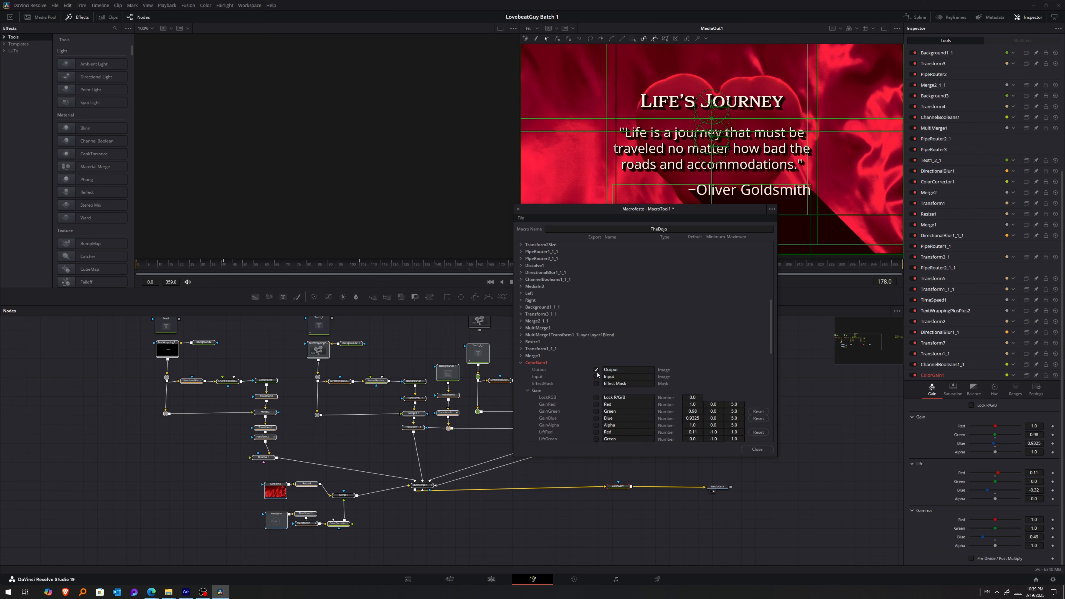
left_click(522, 307)
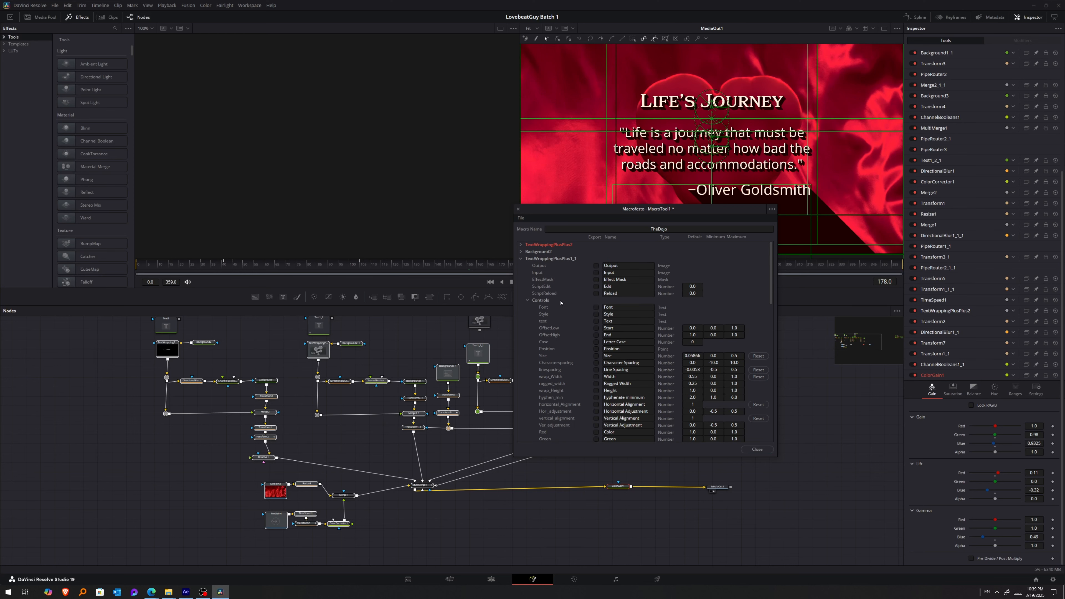
left_click(597, 308)
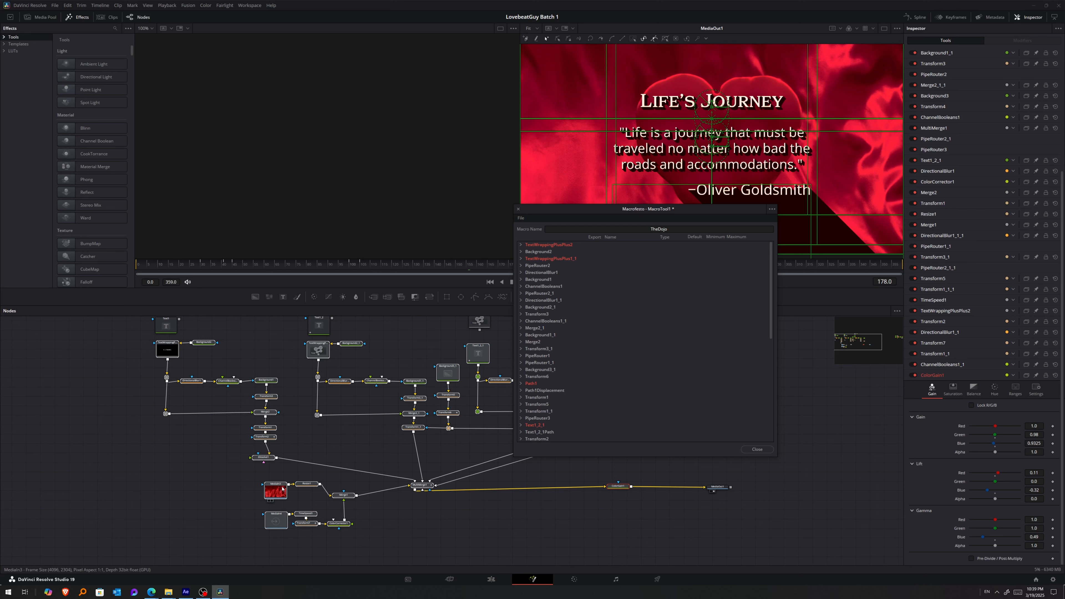
Export MediaIn3's Clip Name control under the name THE BACKGROUND.
scroll(525, 300, "down", 10)
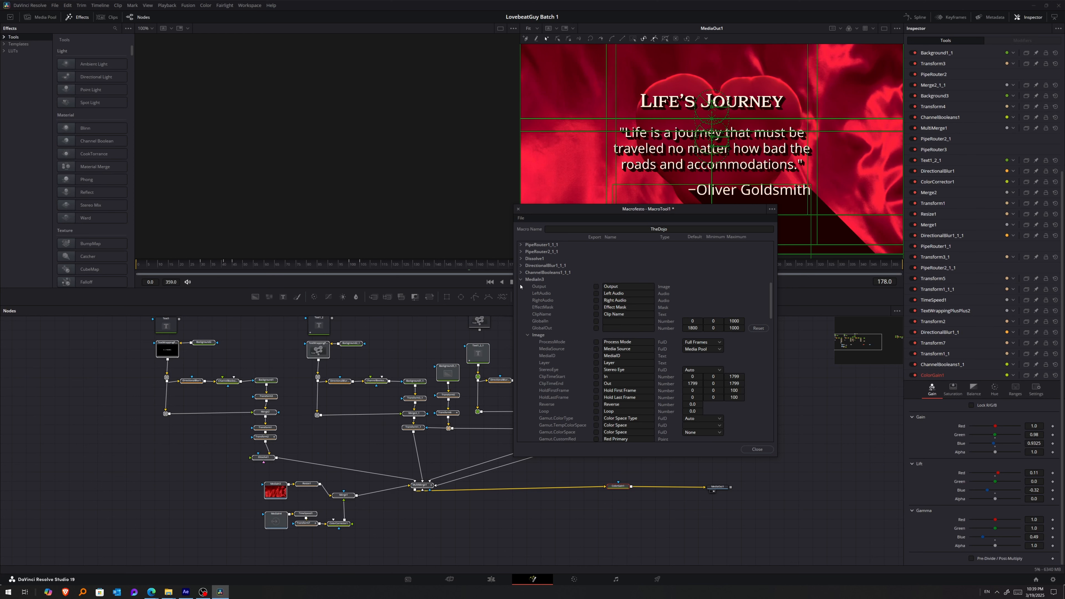
left_click(520, 282)
left_click(520, 287)
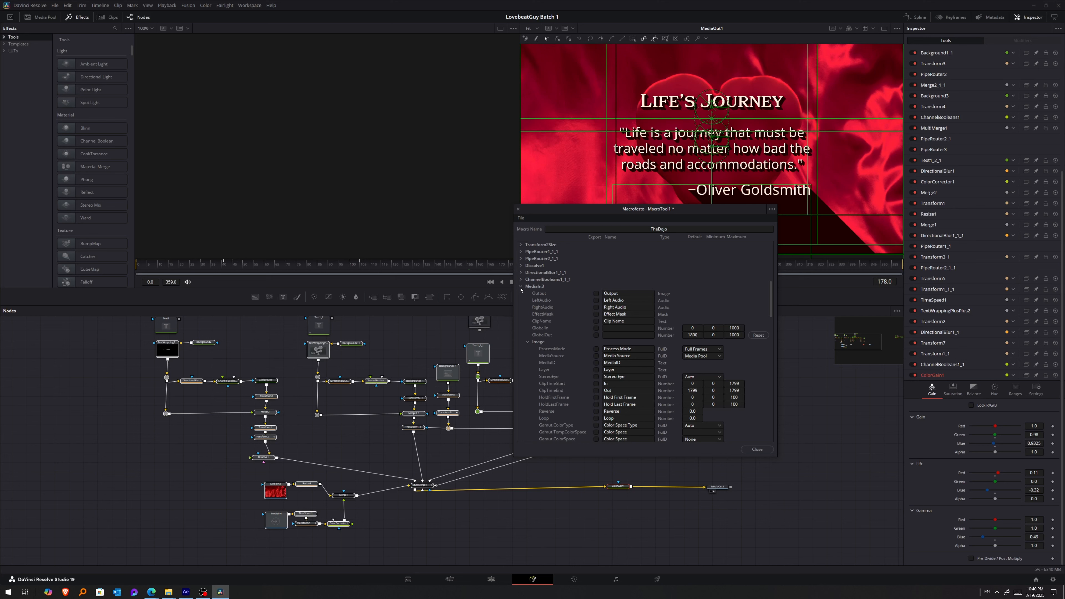
left_click(597, 321)
double_click(616, 321)
type("THE BACKGROUND")
left_click(521, 286)
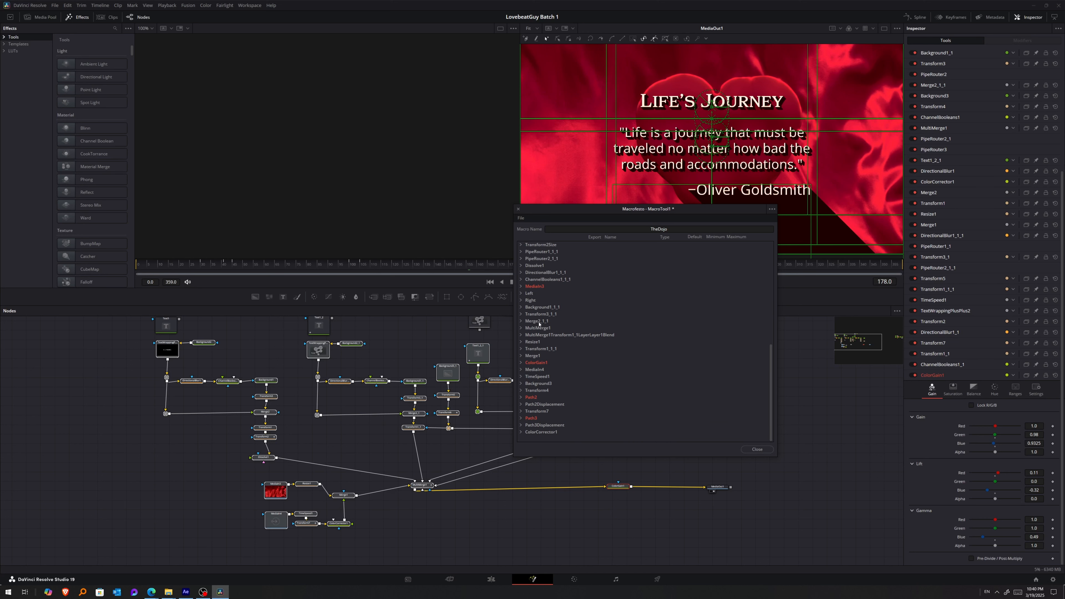
Export MediaIn4's Clip Name control under the name FOREGROUND and show the media pool.
left_click(521, 370)
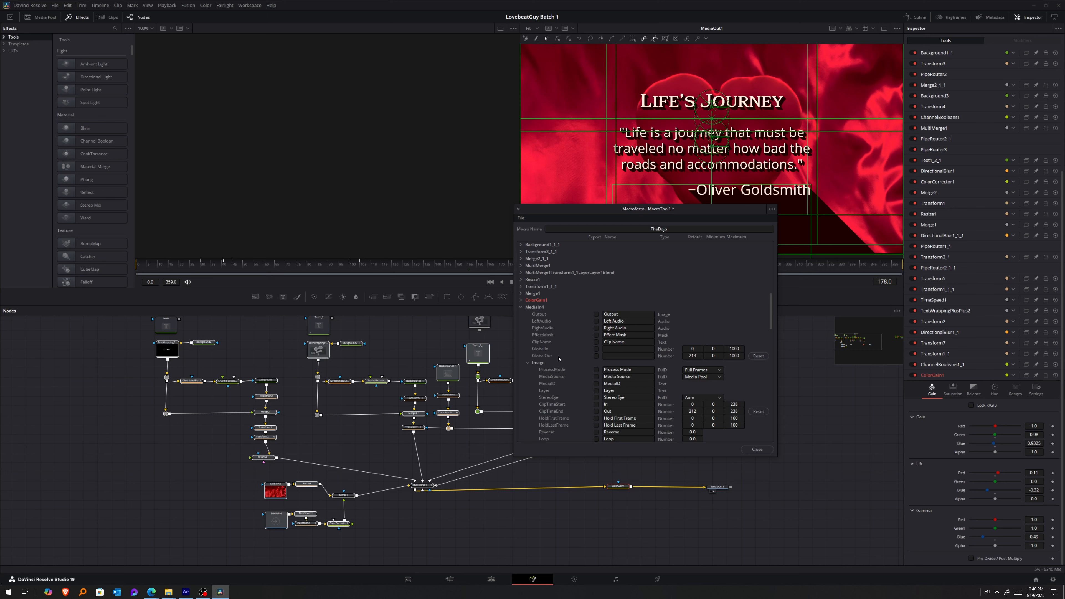
left_click(596, 342)
type("FOREGROUND")
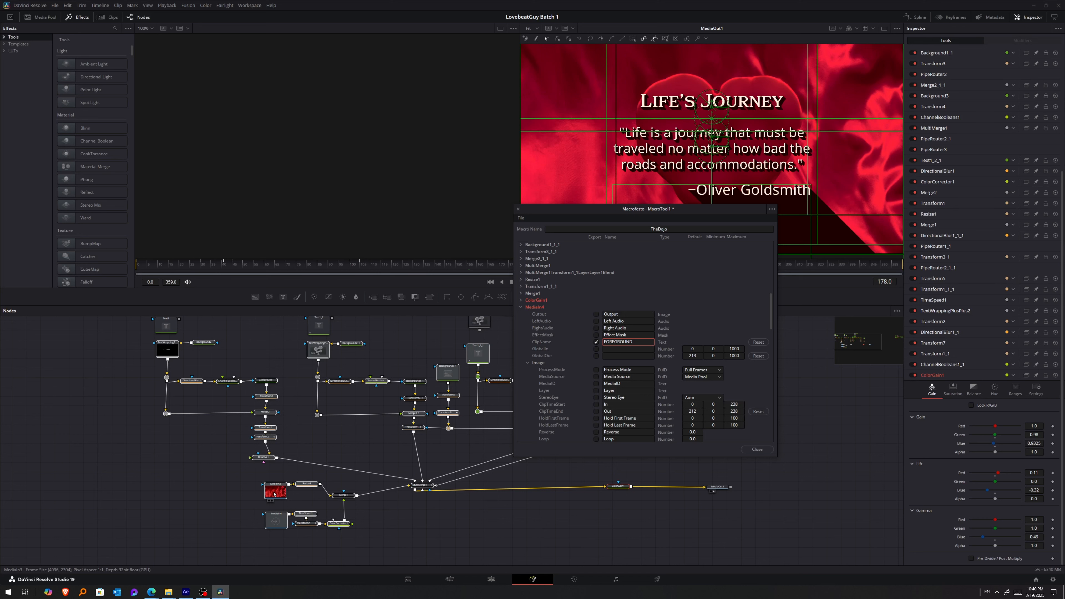
left_click(45, 16)
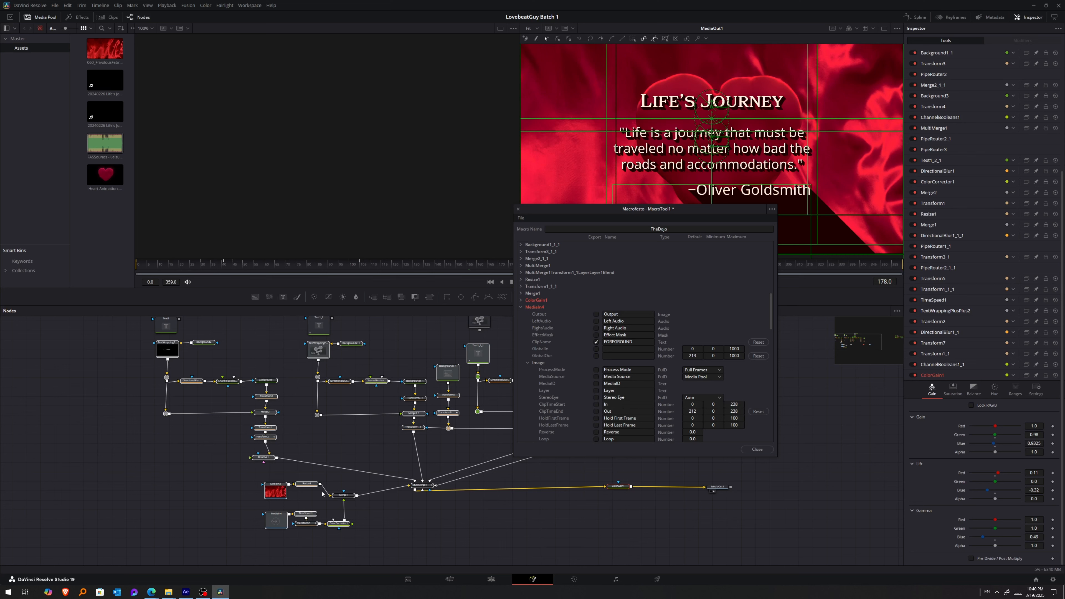
left_click(521, 308)
scroll(564, 382, "up", 5)
scroll(564, 384, "down", 5)
Save the macro as a group with the file name TheDojo and move the macro editor out of the way.
left_click(522, 219)
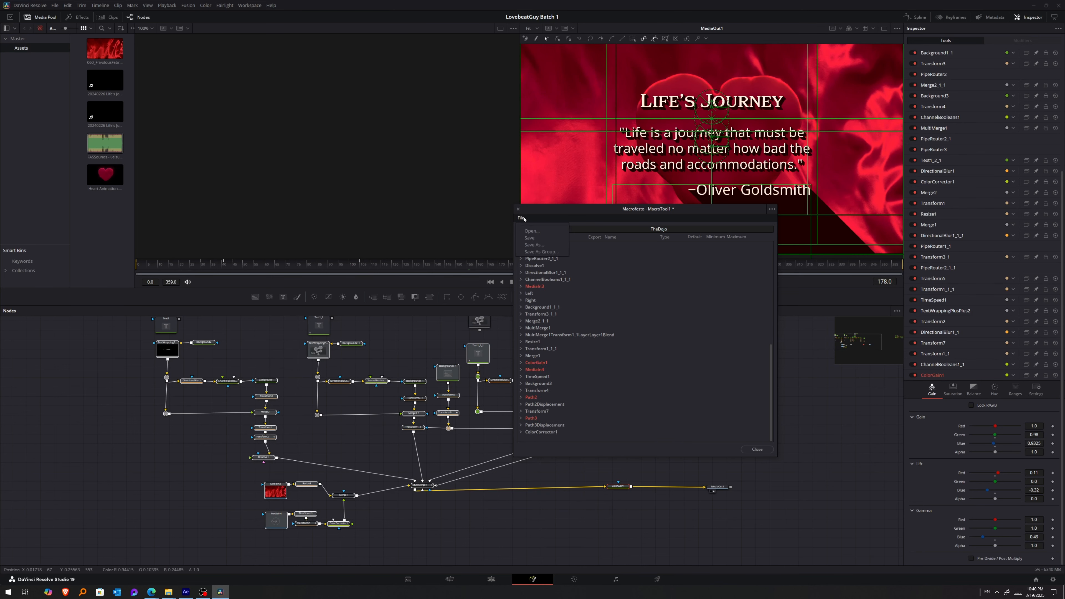
left_click(543, 252)
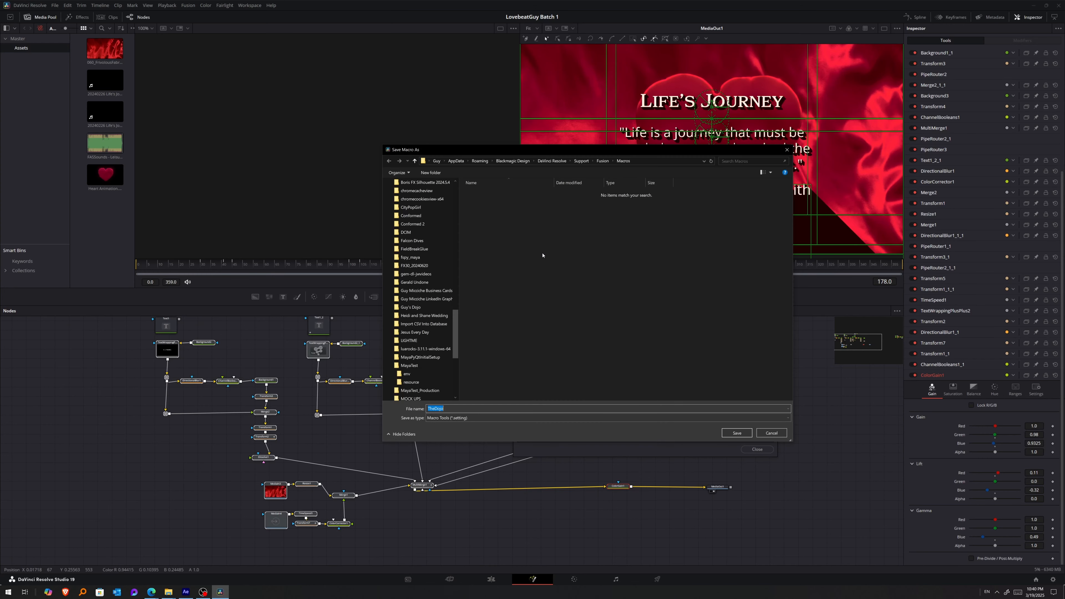
left_click(736, 433)
left_click_drag(596, 210, 1064, 206)
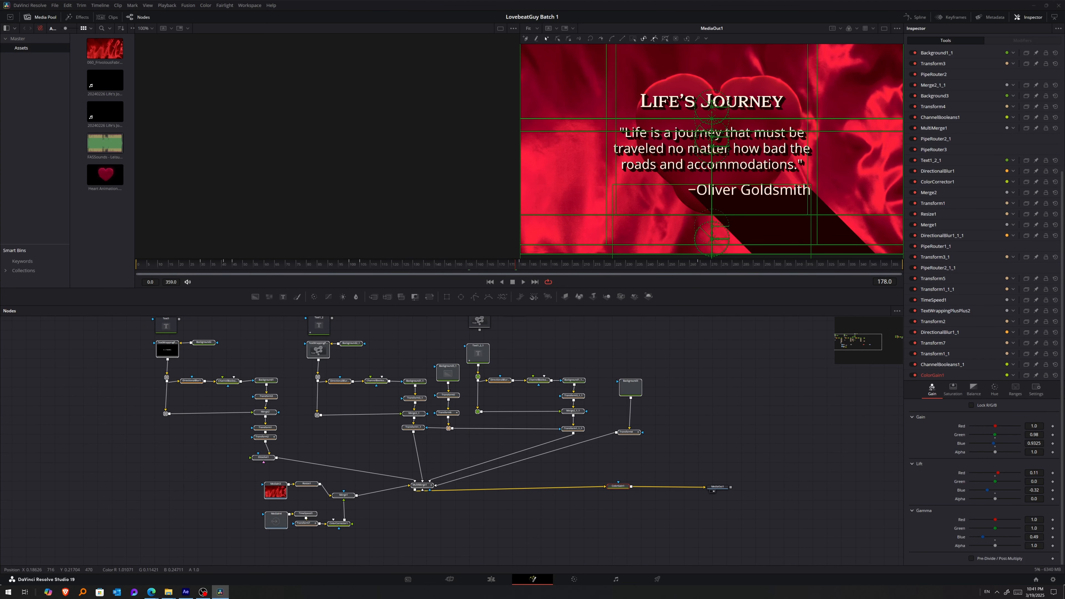
Place the TheDojo generator from the GEM category at the end of Video 2 on the Edit page and preview it.
left_click(490, 579)
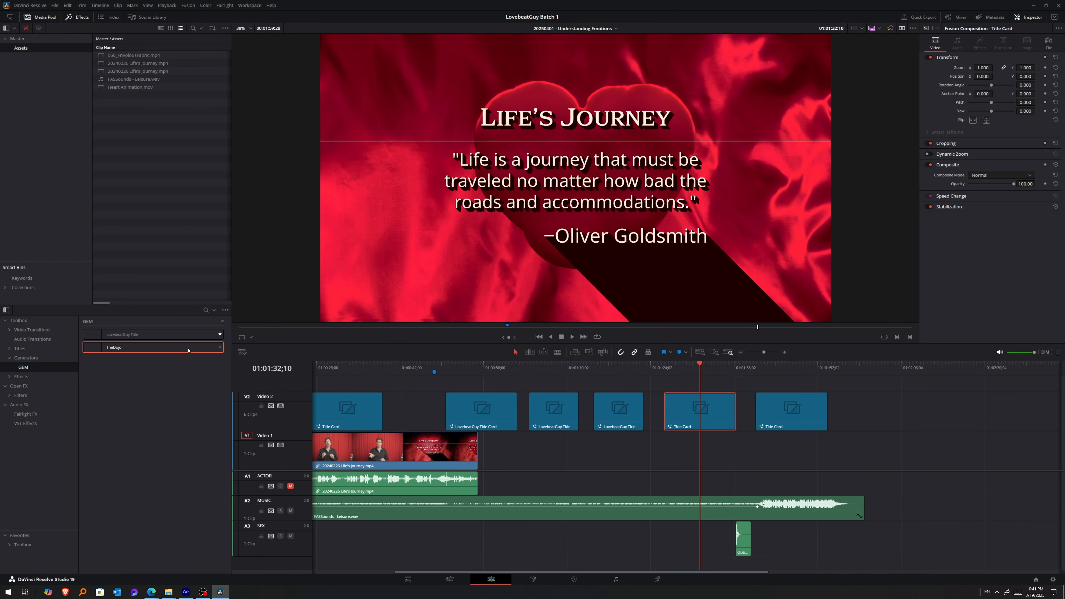
left_click(24, 367)
left_click_drag(103, 346, 889, 403)
left_click(880, 363)
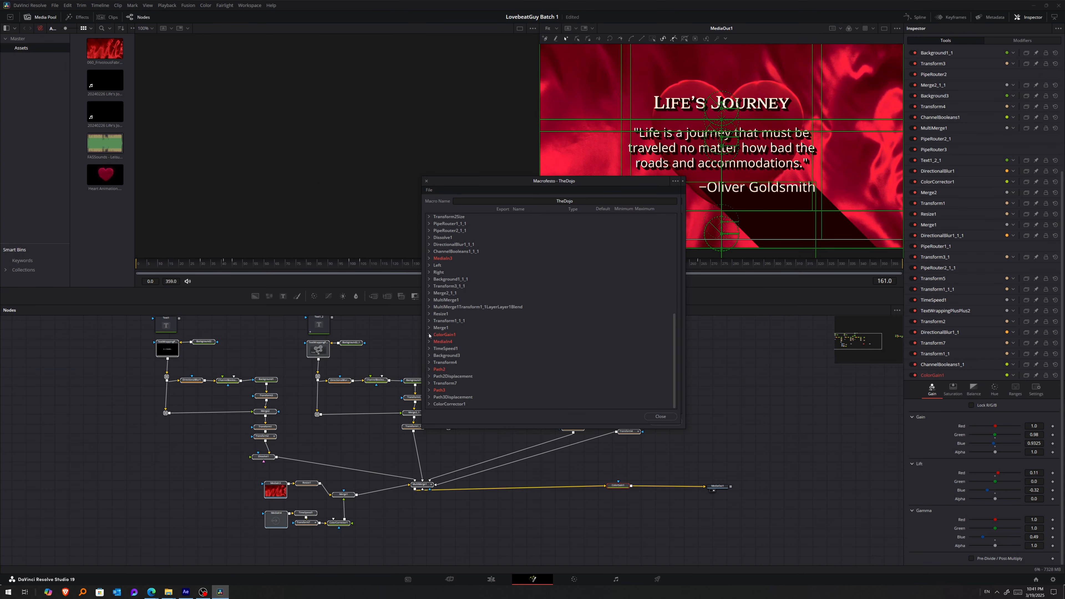
In the macro editor, export the Font, Style and Text controls of TextWrappingPlusPlus2 and TextWrappingPlusPlus1_1.
scroll(439, 281, "up", 6)
scroll(435, 234, "up", 1)
left_click(429, 216)
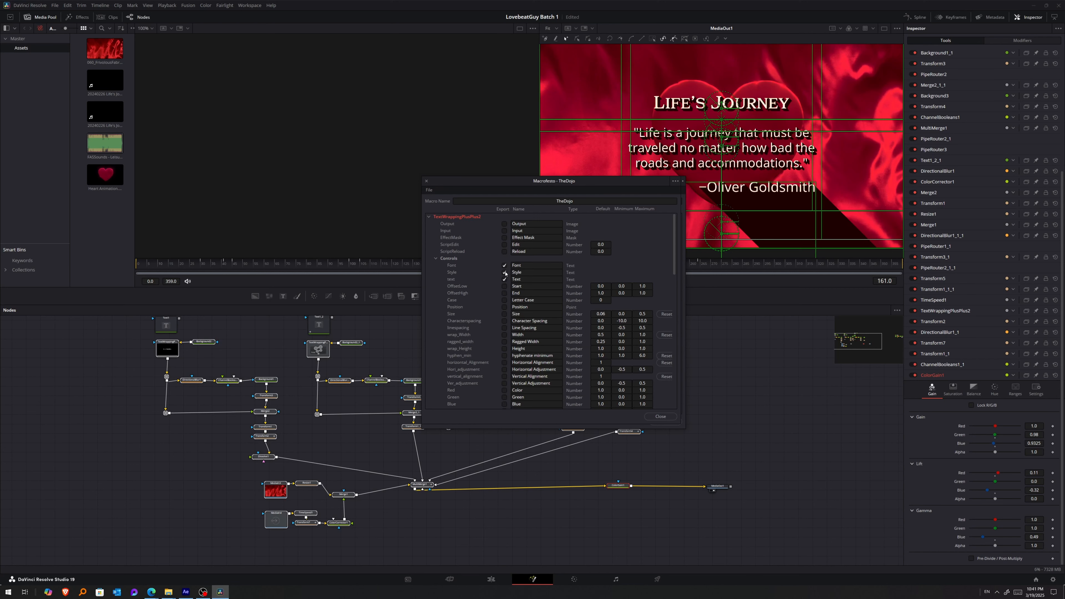
left_click(428, 217)
left_click(429, 230)
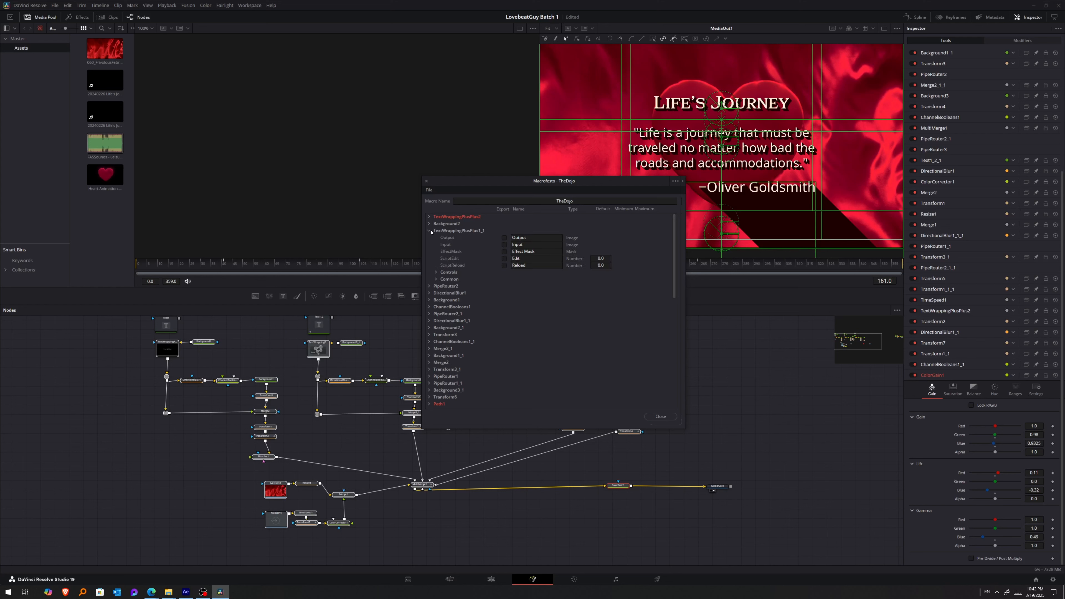
left_click(436, 272)
left_click(505, 279)
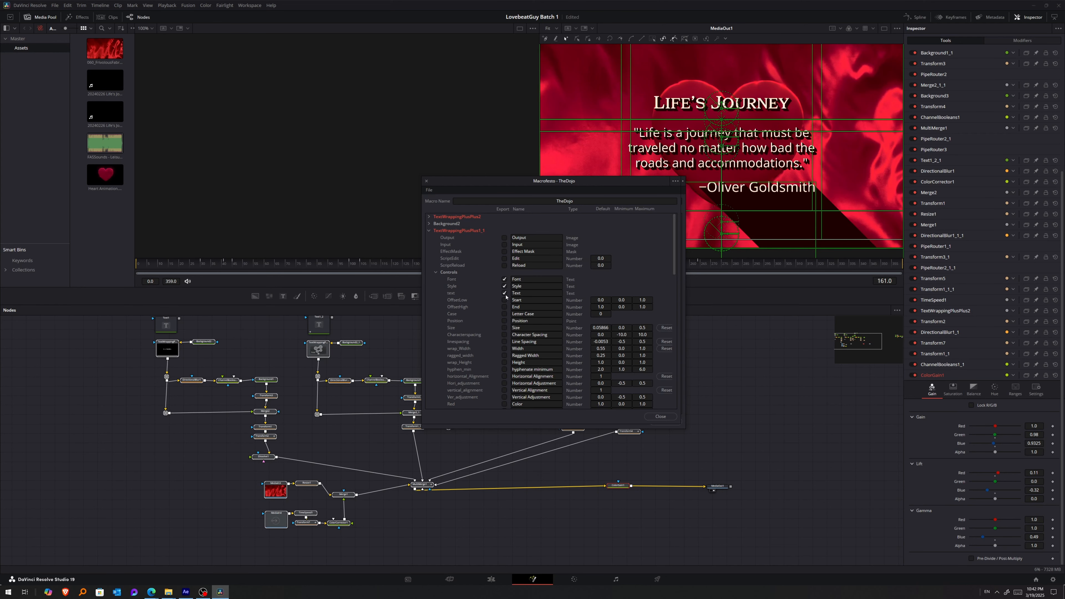
left_click(429, 231)
Export the Styled Text, Font and Style controls of Text1_2_1.
scroll(440, 274, "down", 4)
left_click(429, 314)
scroll(450, 319, "down", 1)
scroll(449, 319, "down", 2)
left_click(504, 293)
left_click(504, 300)
left_click(504, 306)
left_click(436, 286)
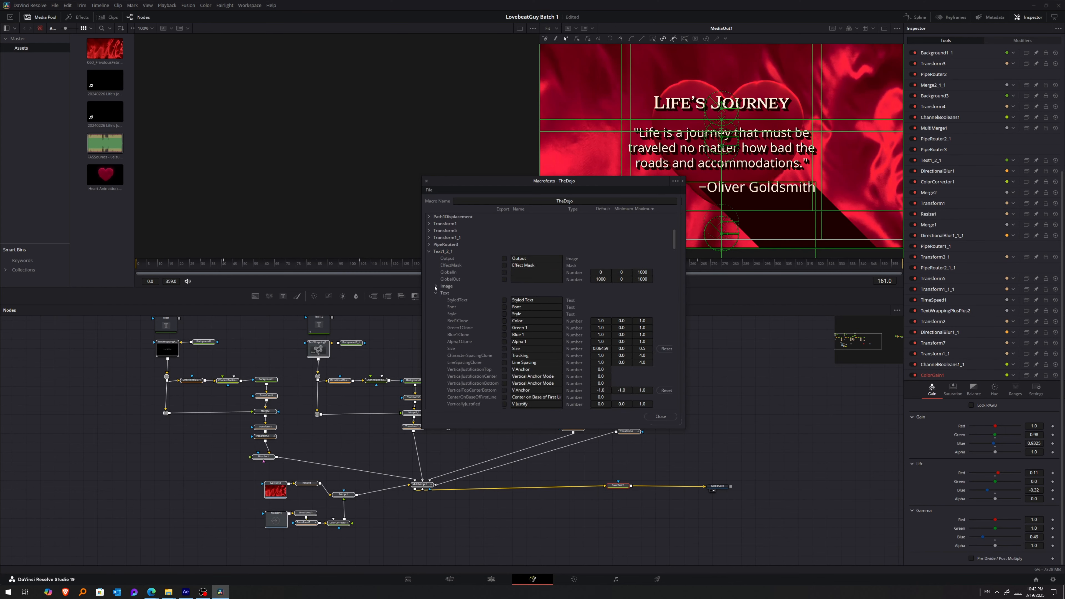
left_click(505, 300)
left_click(505, 307)
Save the updated macro as a group over TheDojo and delete the old TheDojo test clip from the timeline.
left_click(429, 191)
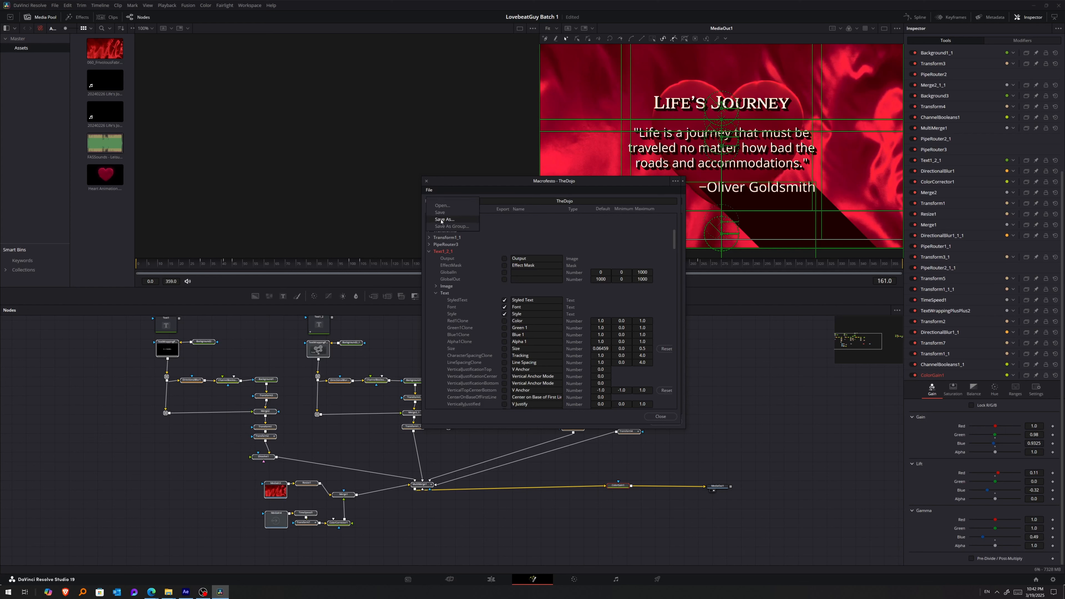
left_click(441, 227)
left_click(737, 433)
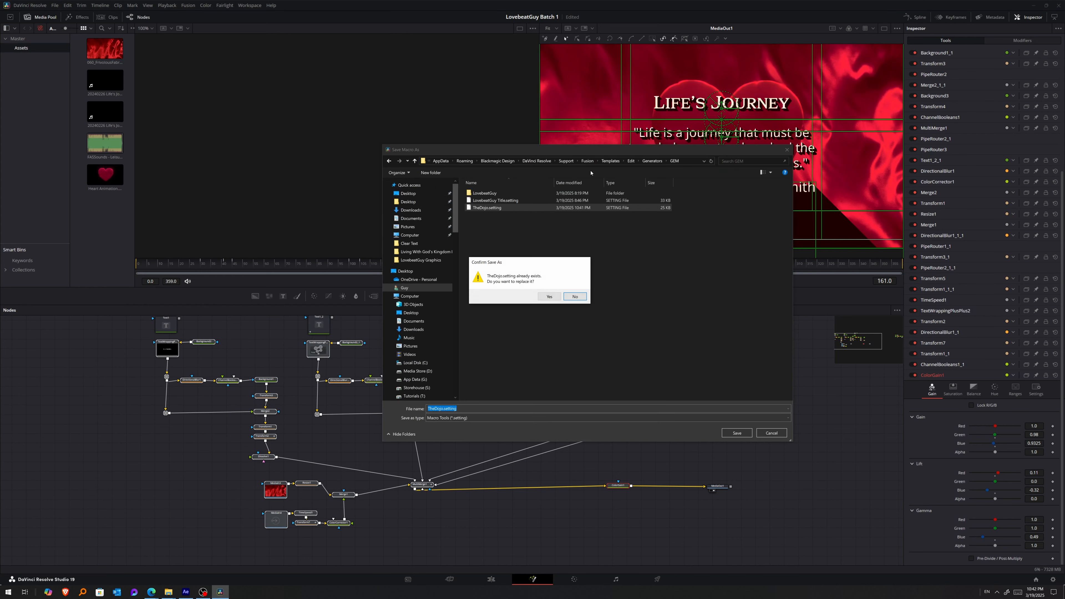
left_click(549, 297)
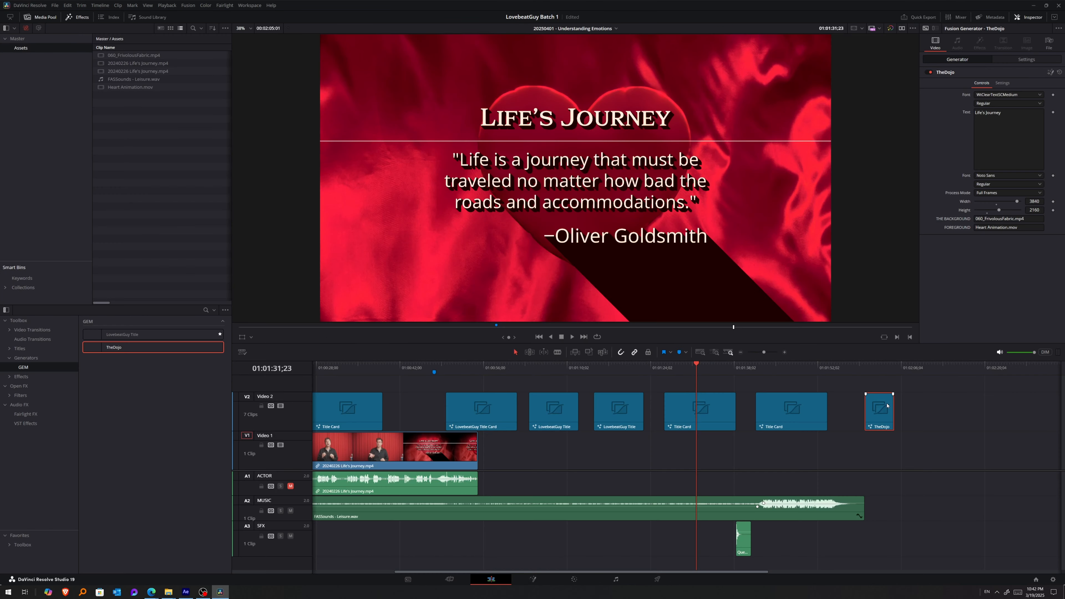
key("Delete")
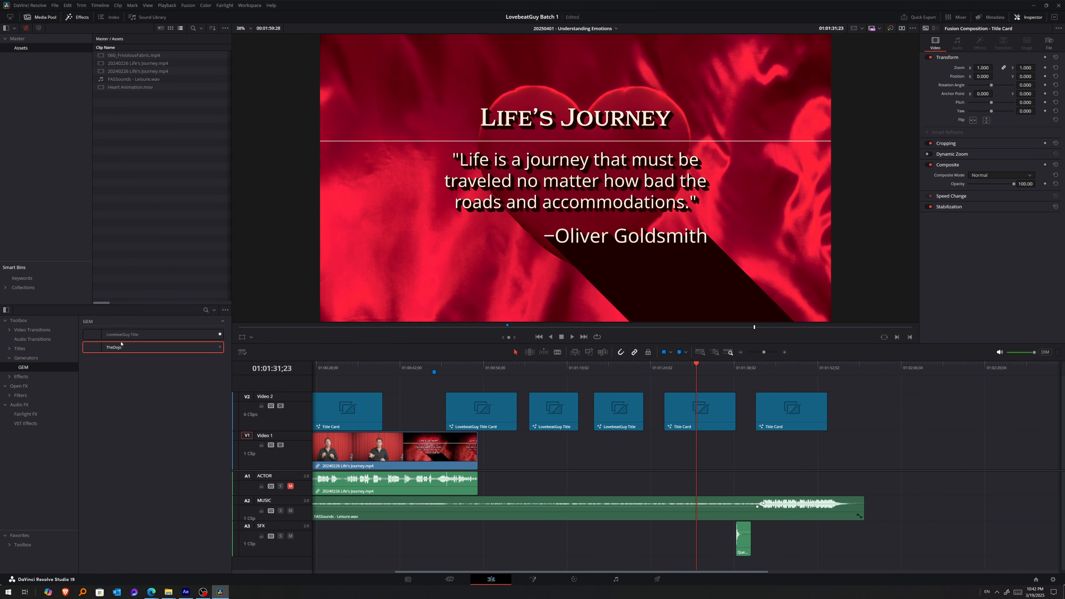
Place the updated TheDojo generator after the last Title Card on Video 2 and play through it.
left_click_drag(104, 350, 874, 407)
left_click(880, 366)
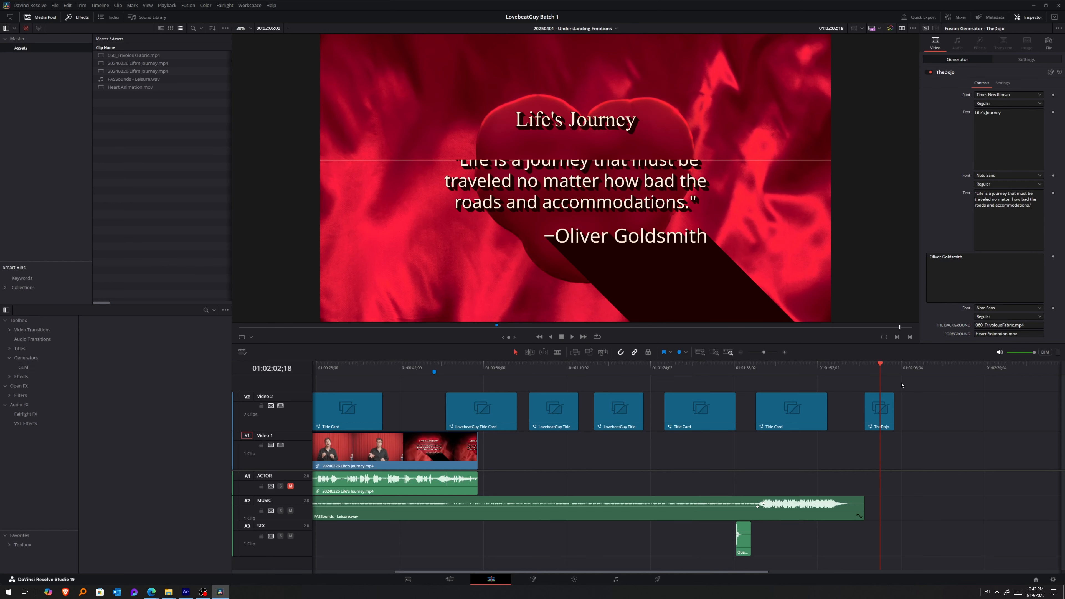
key("space")
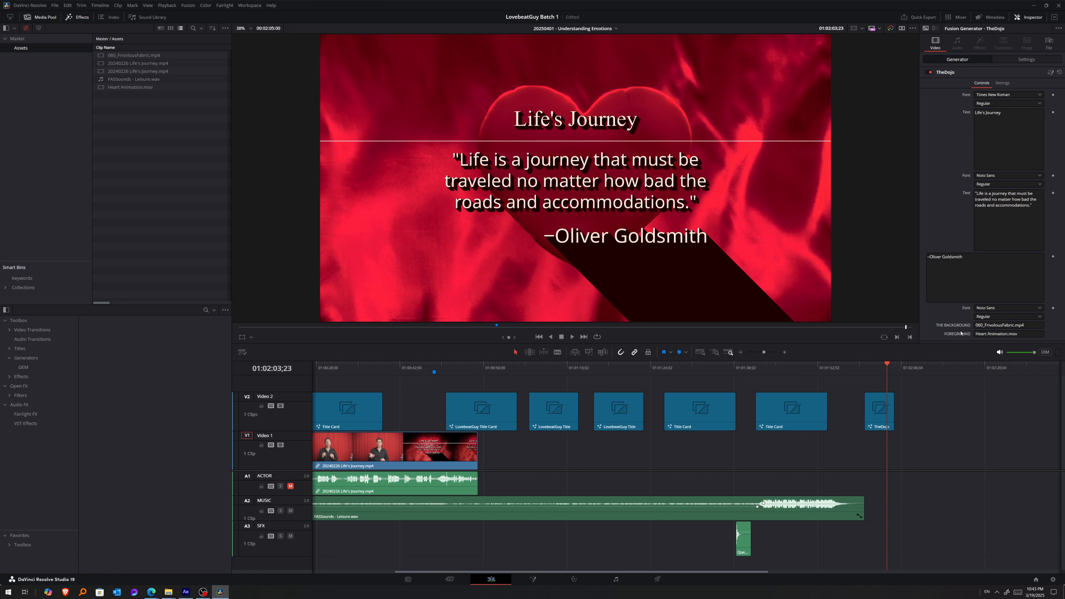
Assign The Horse.jpg from the Master bin to both the THE BACKGROUND and FOREGROUND drop zones.
left_click(42, 40)
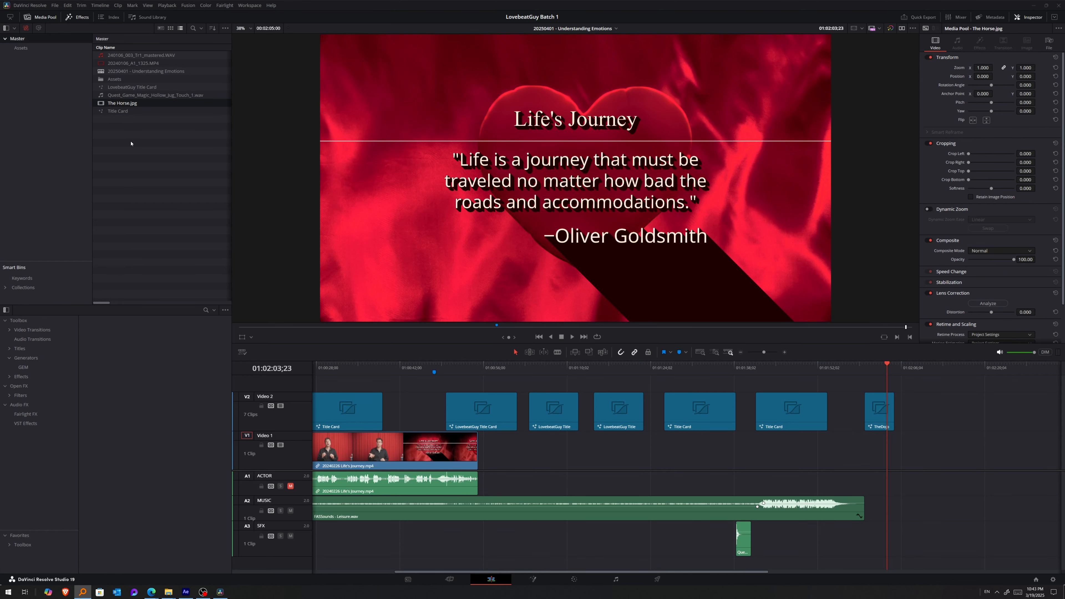
left_click_drag(122, 103, 984, 326)
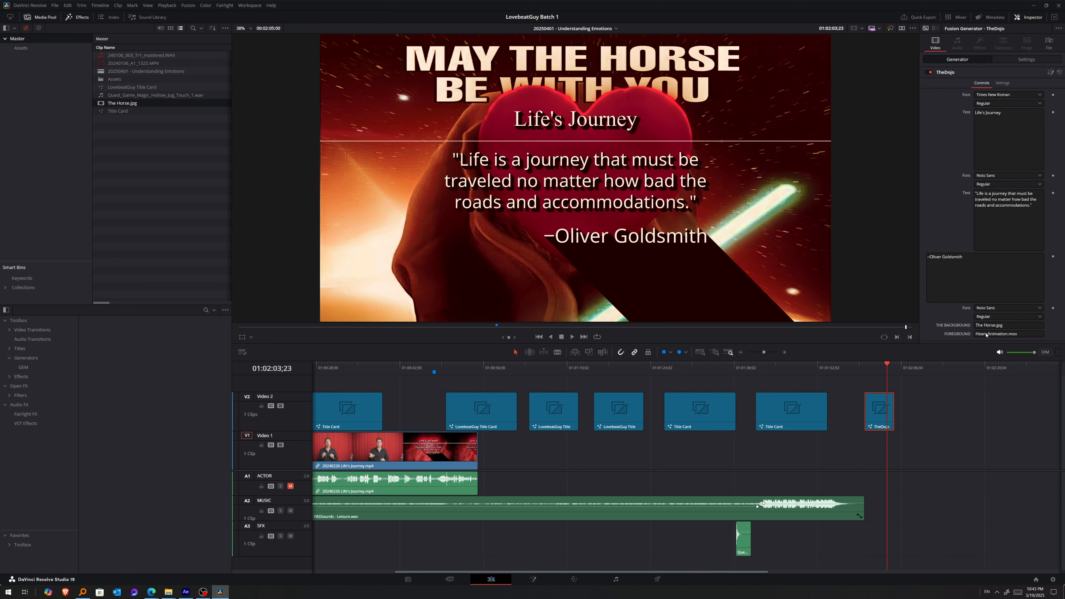
left_click_drag(122, 103, 982, 334)
left_click_drag(982, 335, 982, 334)
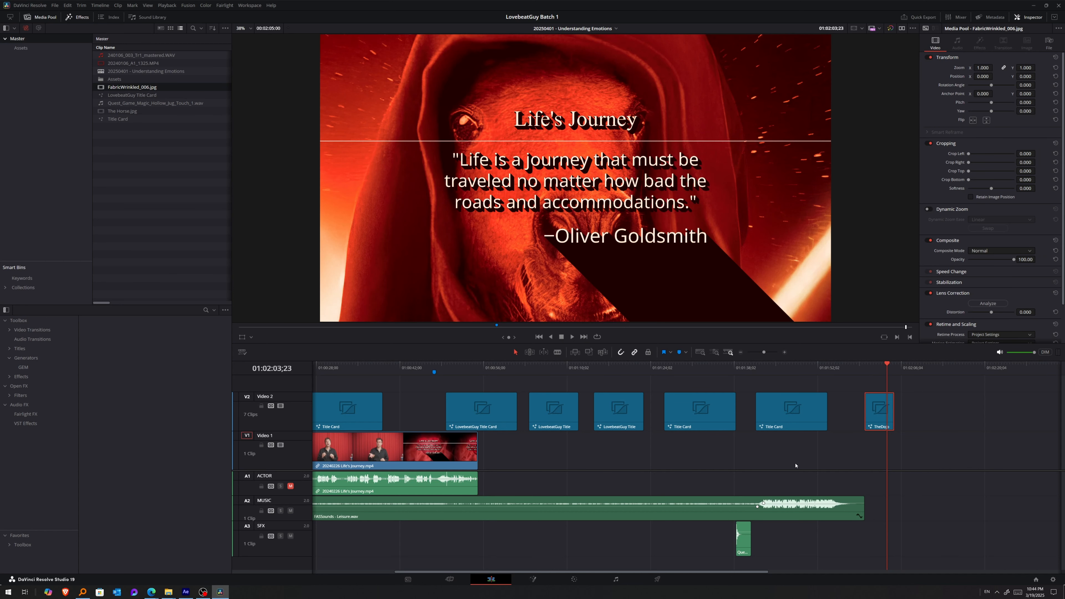
Assign FabricWrinkled_006.jpg to THE BACKGROUND and Heart Animation.mov from the Assets bin to FOREGROUND on the TheDojo clip.
left_click(888, 410)
left_click_drag(129, 91, 989, 325)
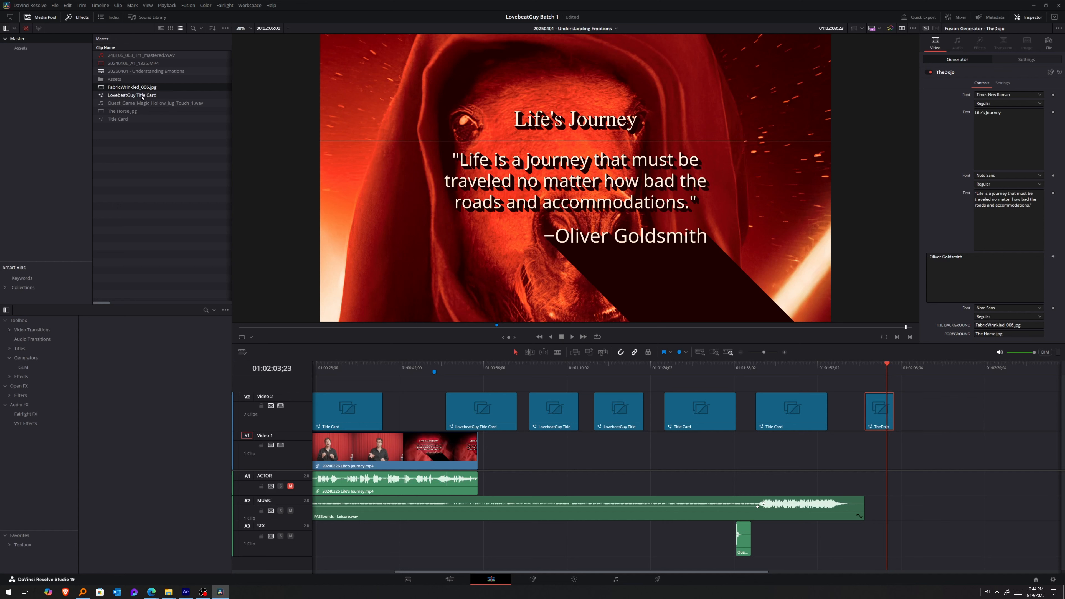
double_click(132, 78)
left_click_drag(130, 87, 990, 333)
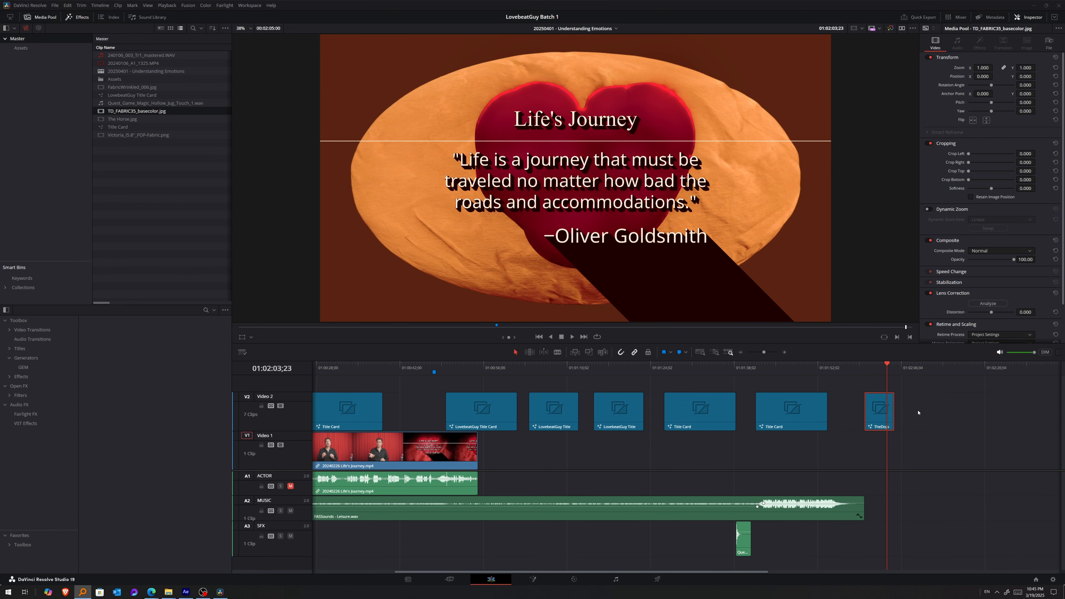
Assign TD_FABRIC35_basecolor.jpg from the Master bin to THE BACKGROUND drop zone of the TheDojo clip.
left_click(880, 409)
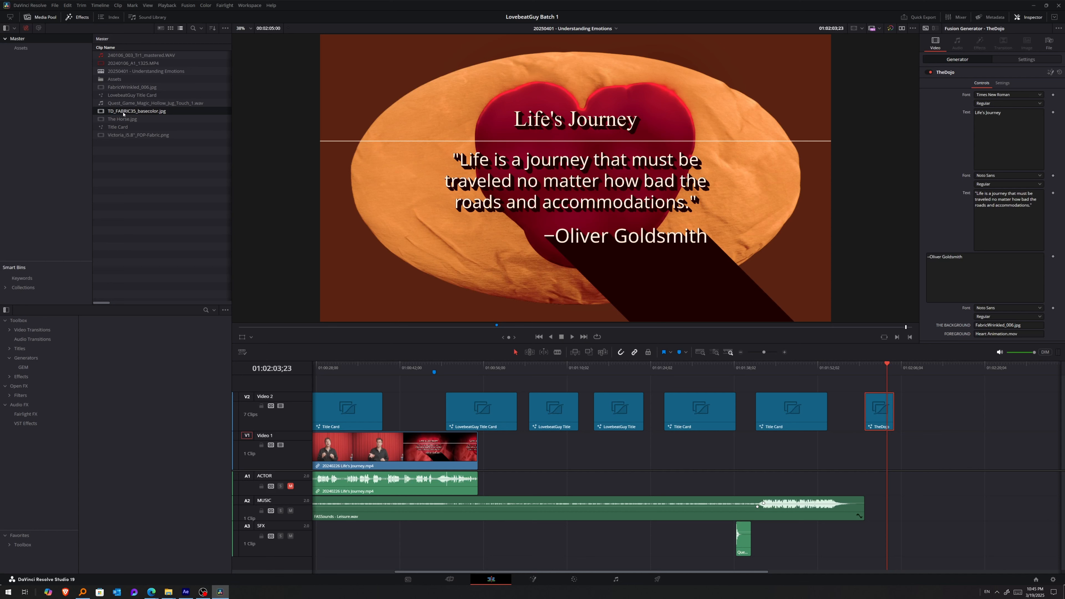
left_click_drag(123, 114, 988, 327)
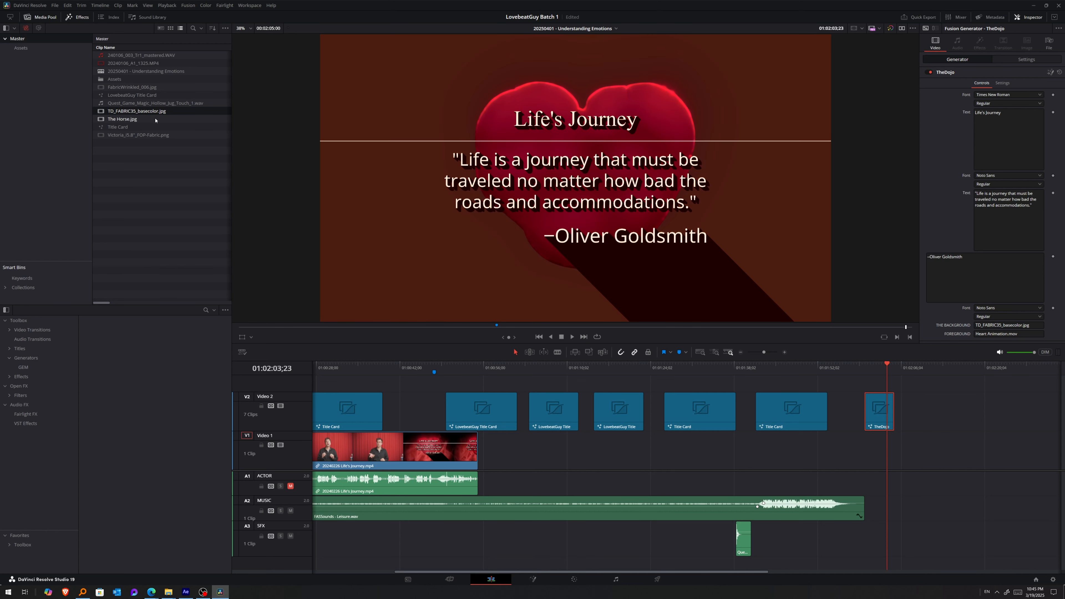
Assign Victoria_i5.8"_FOP-Fabric.png to FOREGROUND and replace TheDojo's three texts with "Change This", "To Whatever" and "–You Want".
left_click(128, 120)
left_click_drag(138, 135, 981, 334)
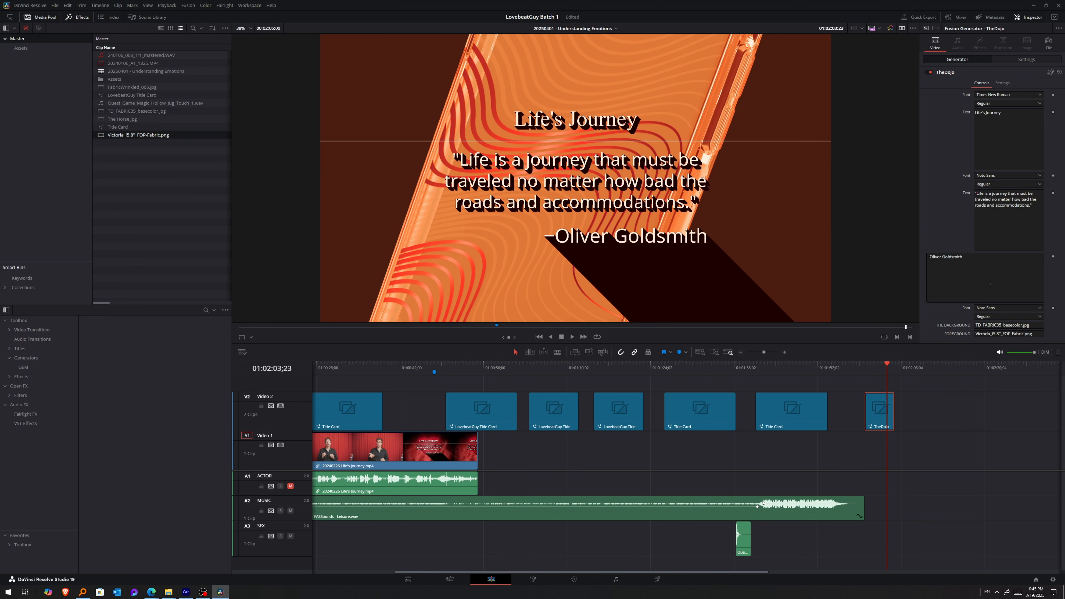
left_click(1026, 143)
type("adf")
key("ctrl+a")
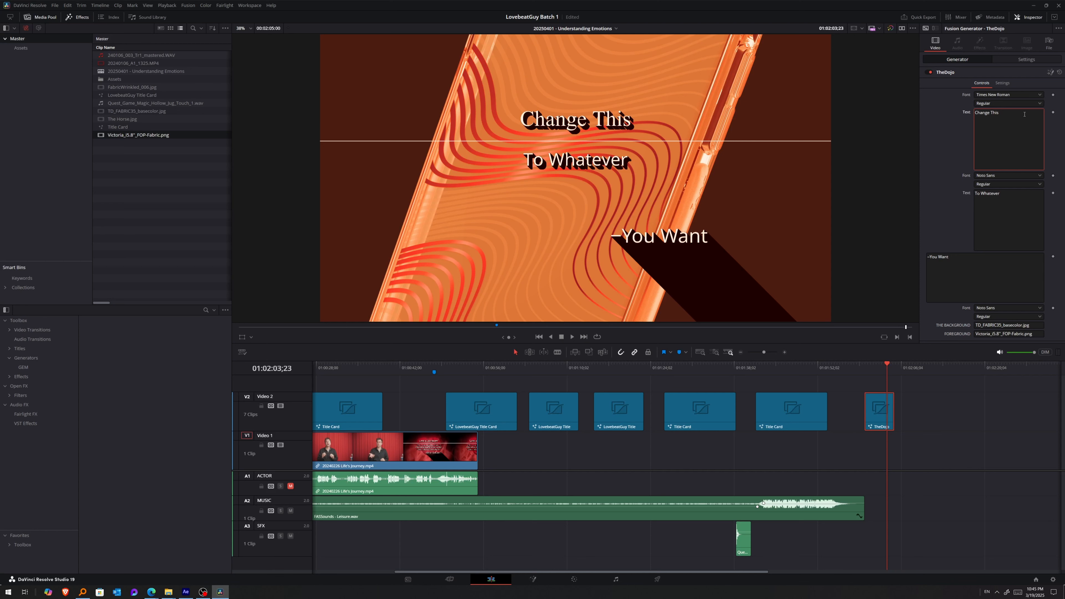
left_click(1016, 264)
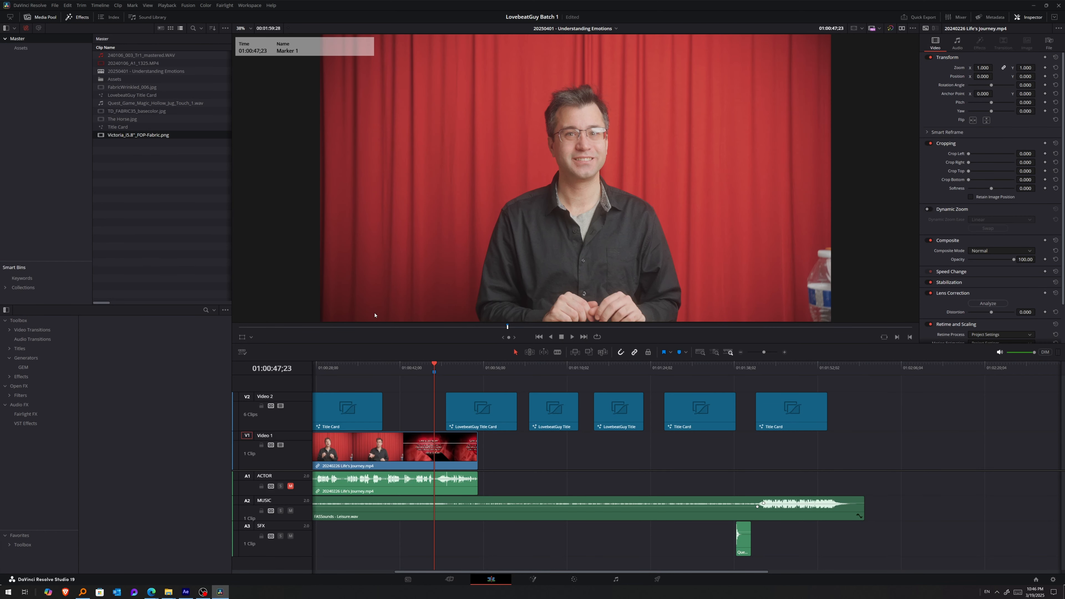
Move the LovebeatGuy Title Card clip on Video 2 to start at the marker at 01:00:47;23 and add a transition at its start.
left_click(475, 412)
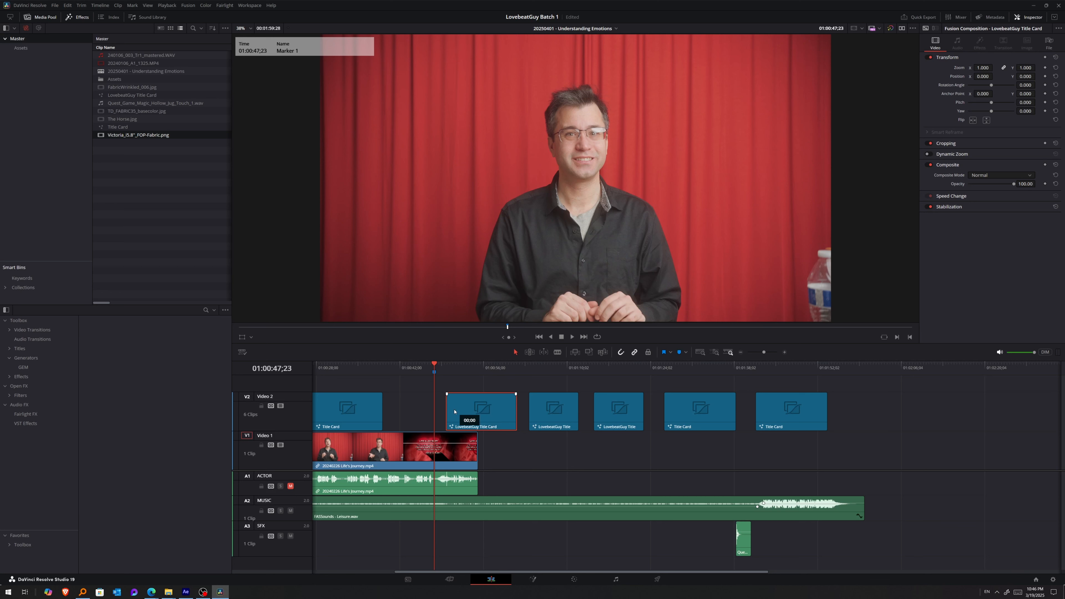
left_click_drag(452, 410, 436, 410)
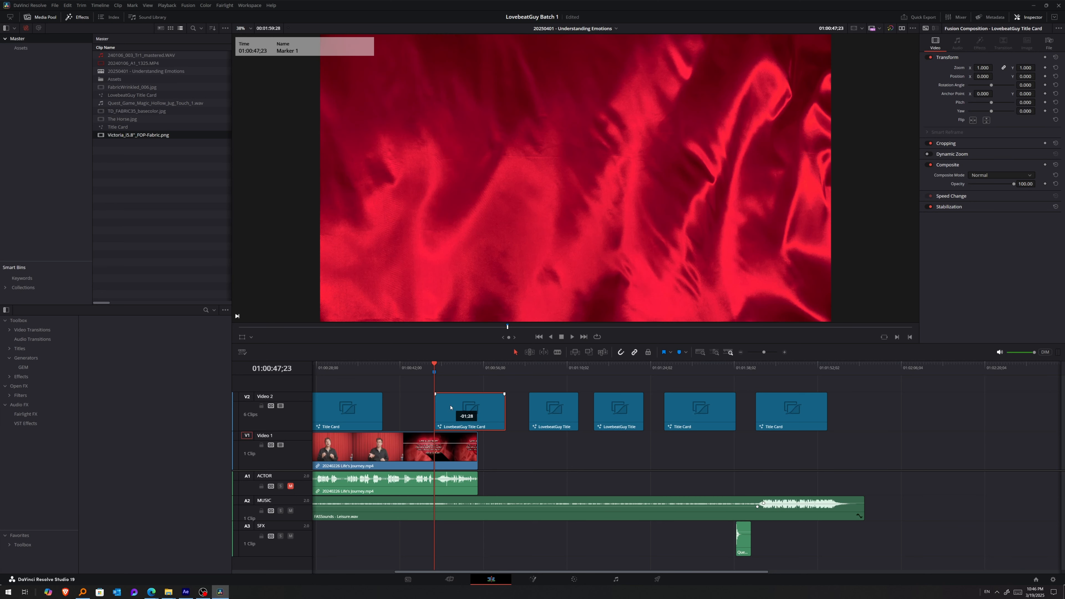
right_click(437, 410)
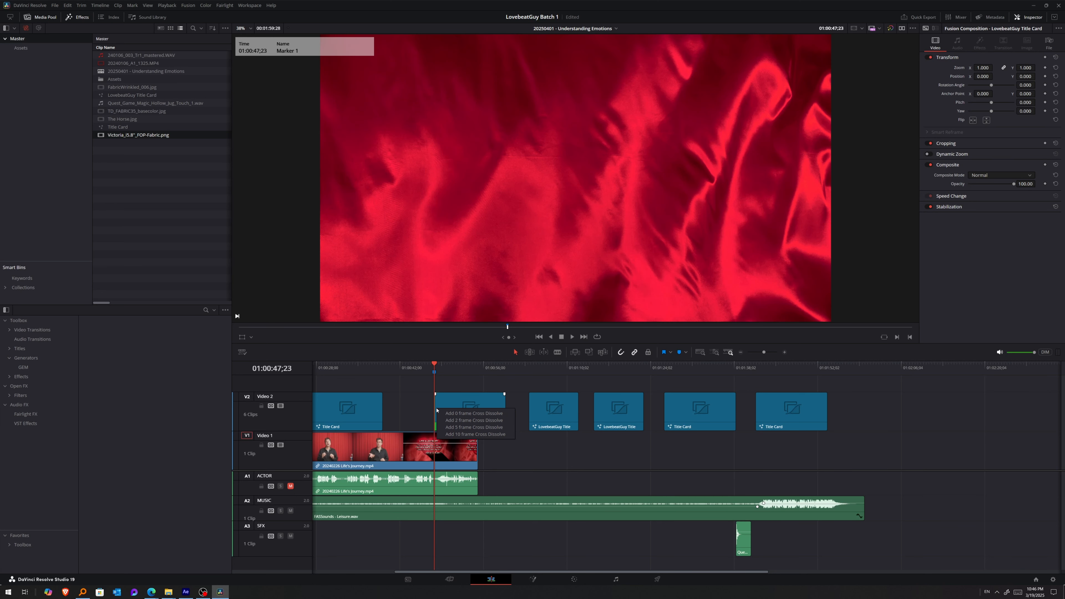
left_click(475, 434)
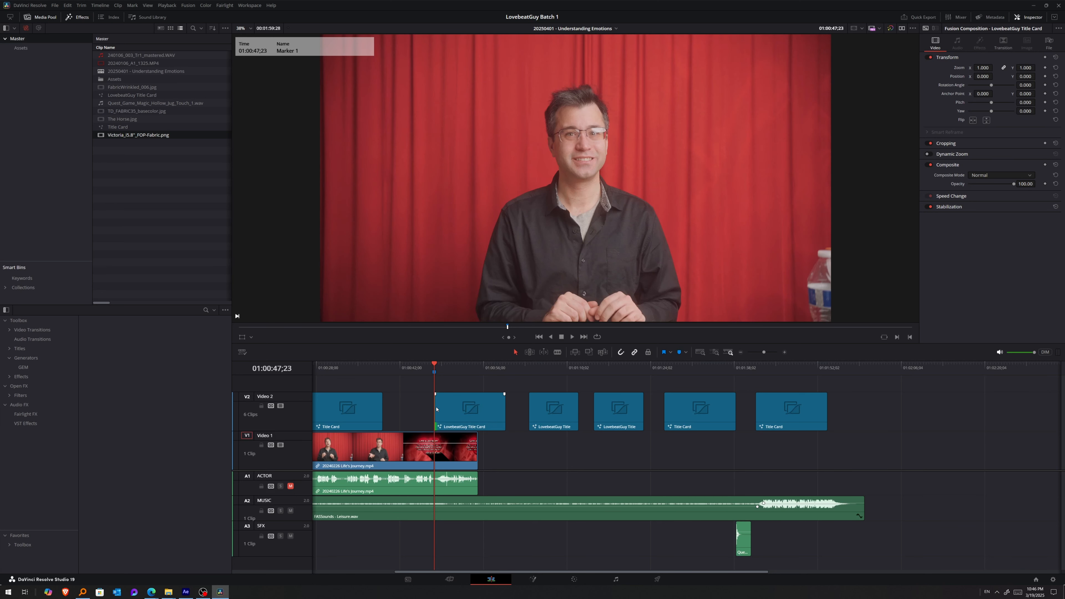
Preview the LovebeatGuy Title Card at 01:00:53;07, then examine its LBG_Title node and complete node graph in Fusion.
left_click_drag(434, 365, 433, 365)
left_click_drag(432, 365, 466, 365)
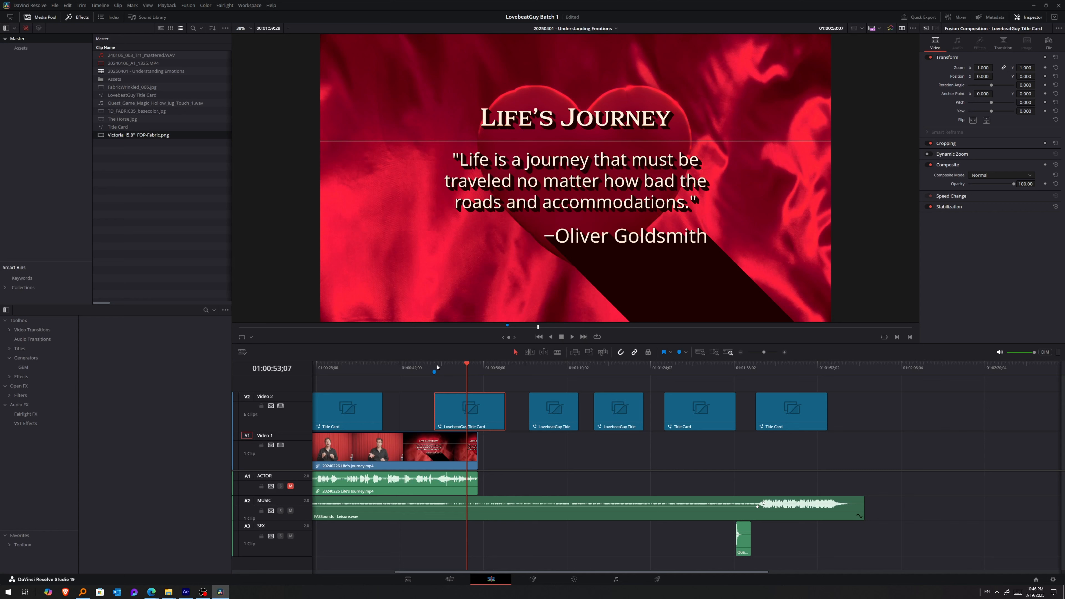
key("shift+5")
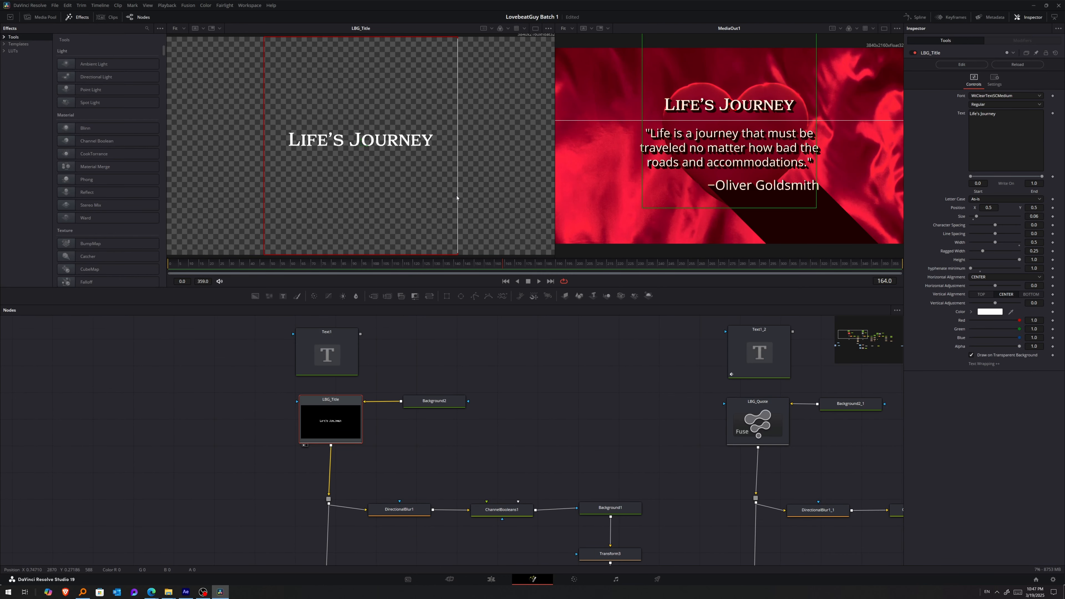
mouse_move(457, 198)
left_mouse_down()
mouse_move(416, 197)
mouse_move(463, 190)
left_mouse_up()
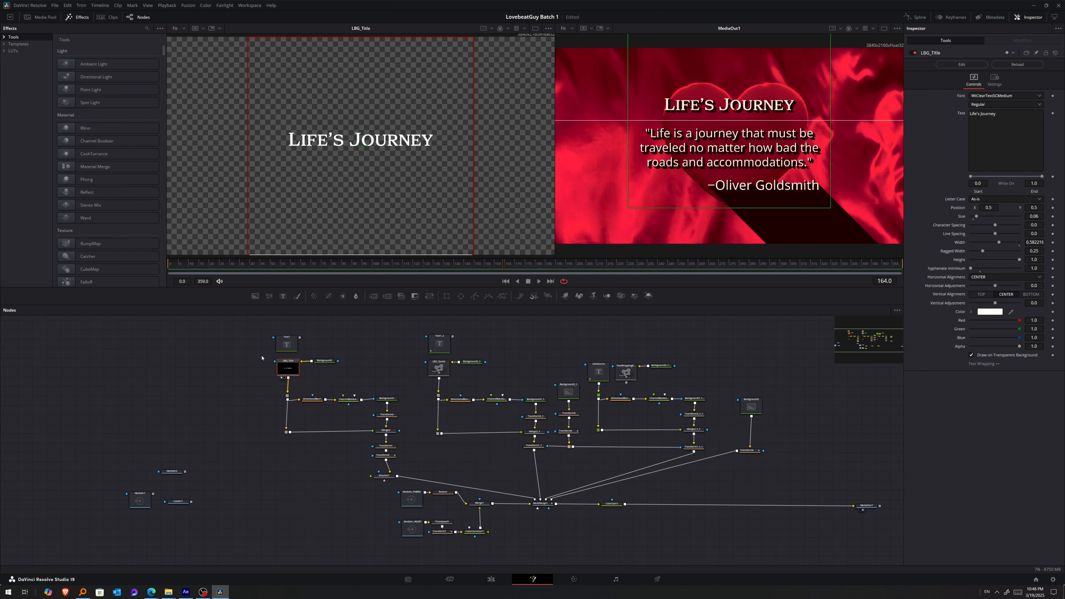
left_click_drag(261, 356, 812, 551)
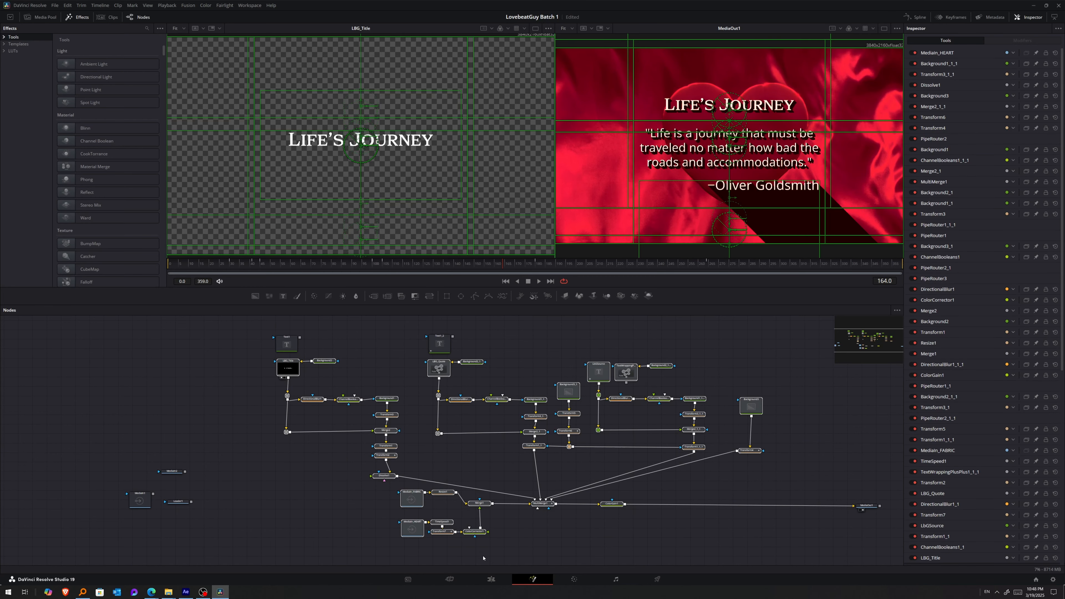
Return to the edit timeline and review the generator controls of the second LovebeatGuy Title clip, including its Fabric and Heart clip inputs.
left_click(493, 579)
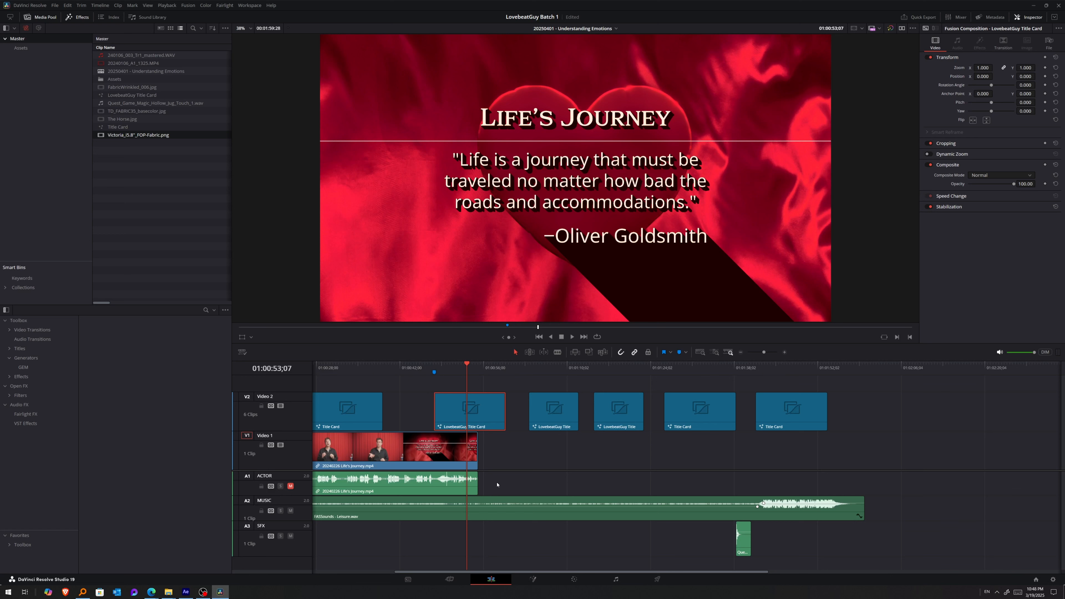
left_click(620, 409)
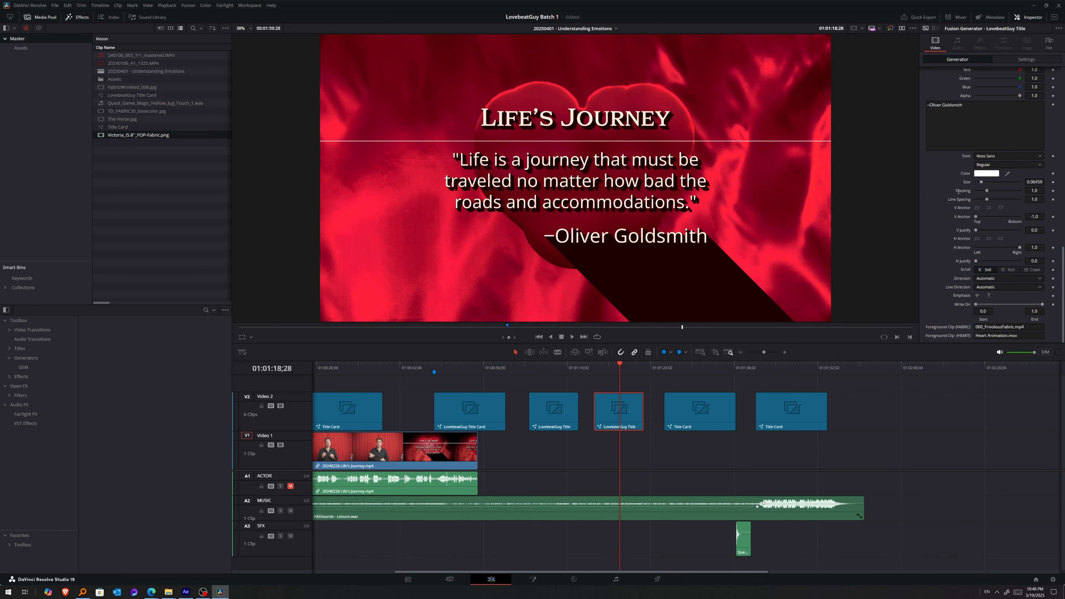